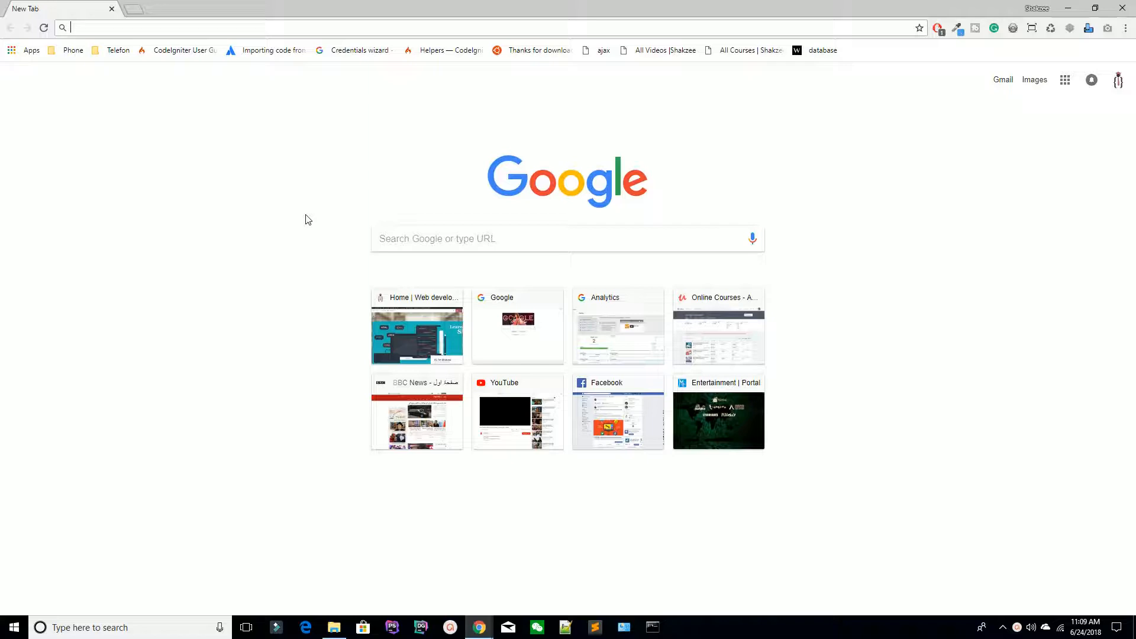
Step: Leave the browser page and bring the htdocs folder window forward
right_click(305, 220)
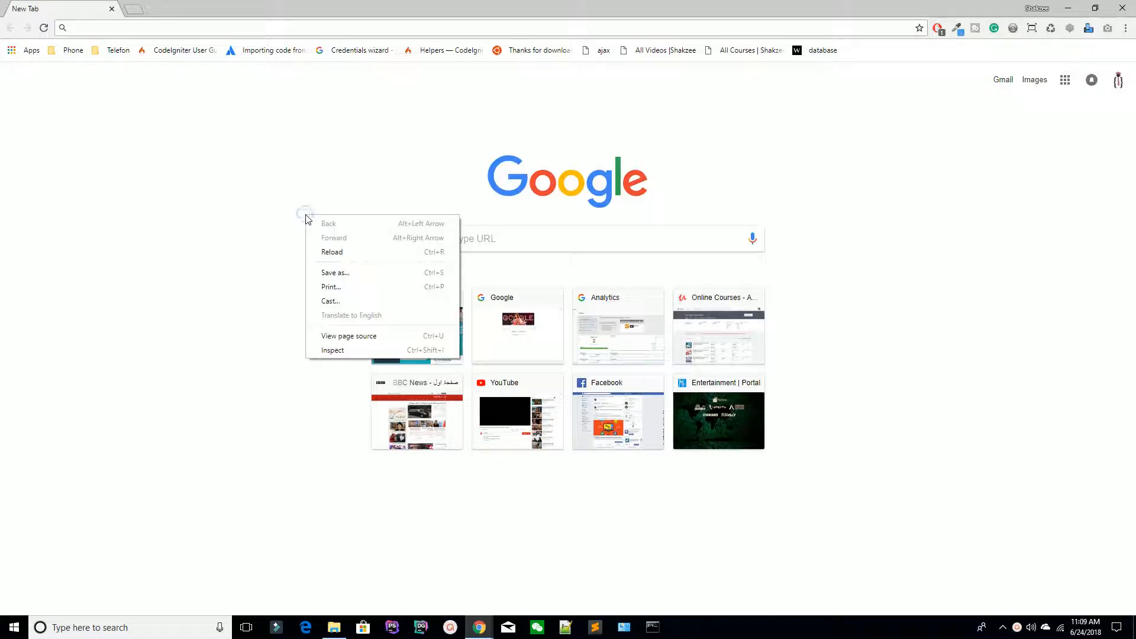
click(483, 135)
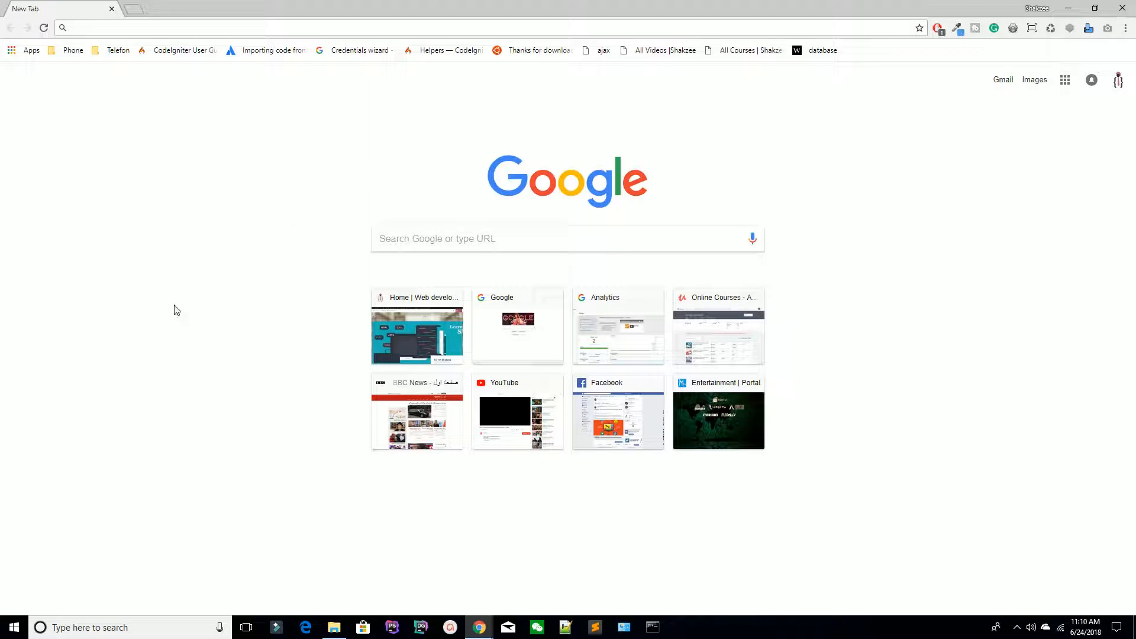
click(105, 28)
click(333, 629)
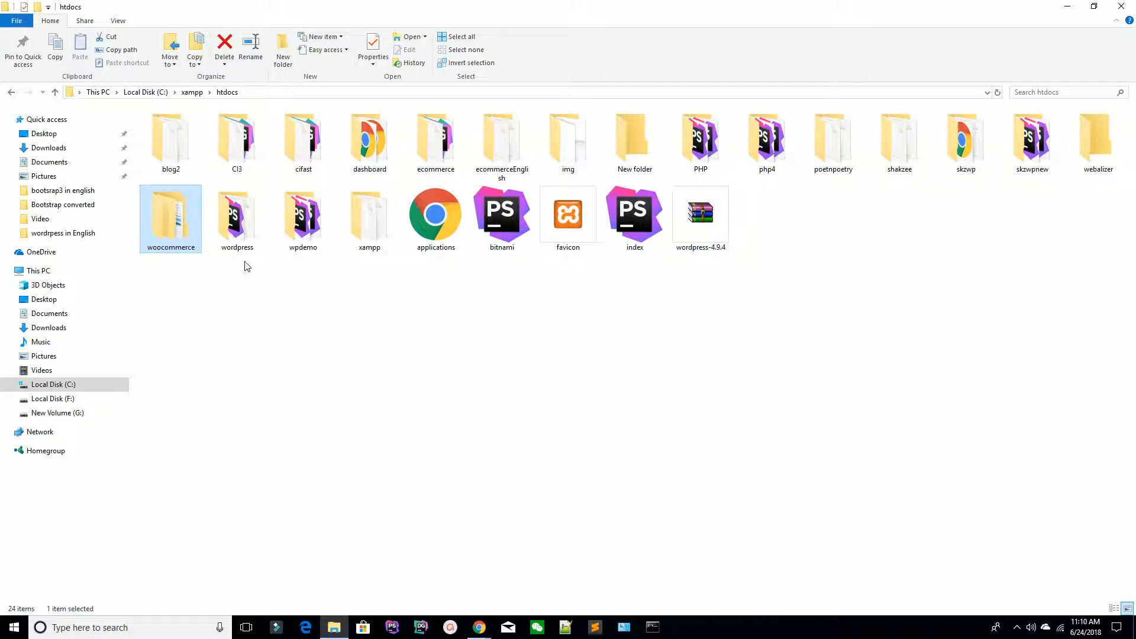
Step: Delete the woocommerce folder and wordpress-4.9.4 archive, then return to Chrome
click(221, 220)
click(158, 224)
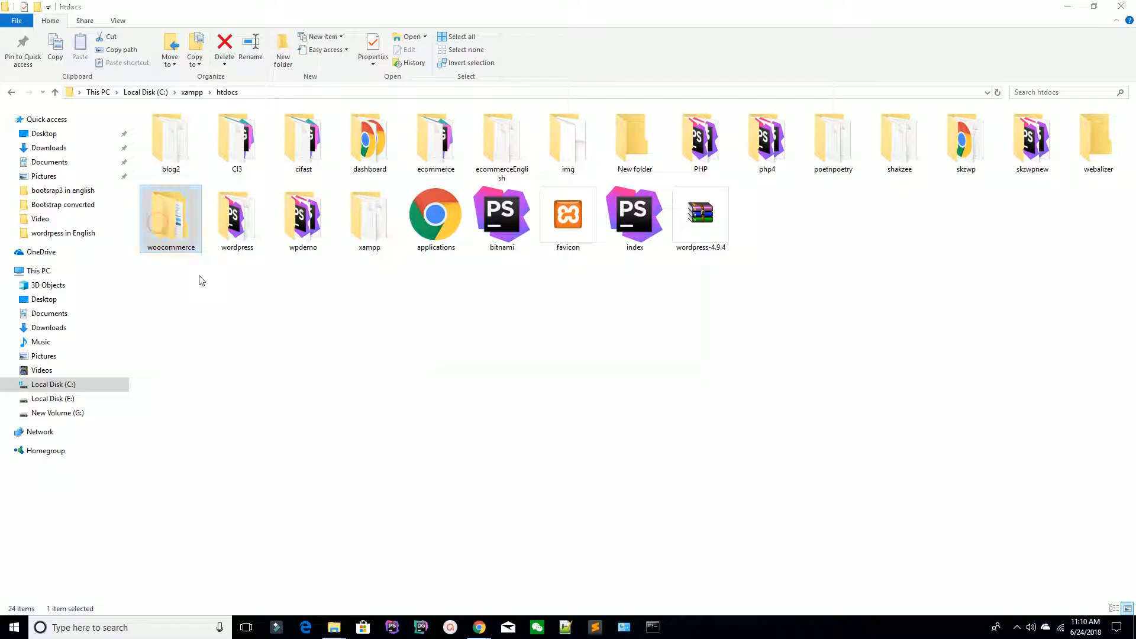
key(Delete)
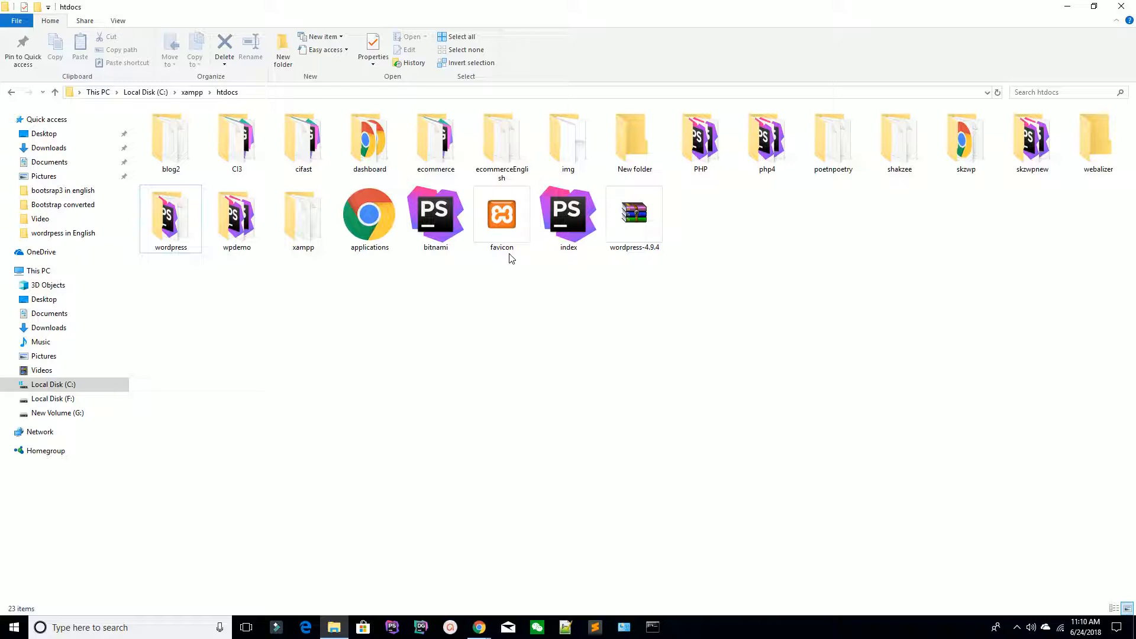
click(644, 229)
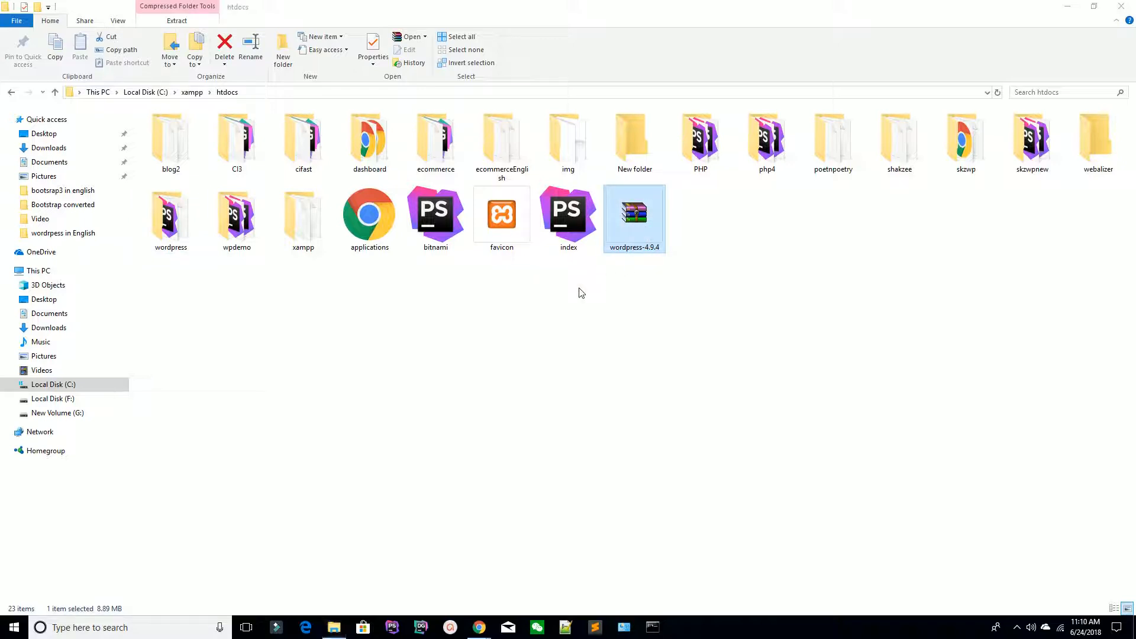
key(Delete)
key(alt+Tab)
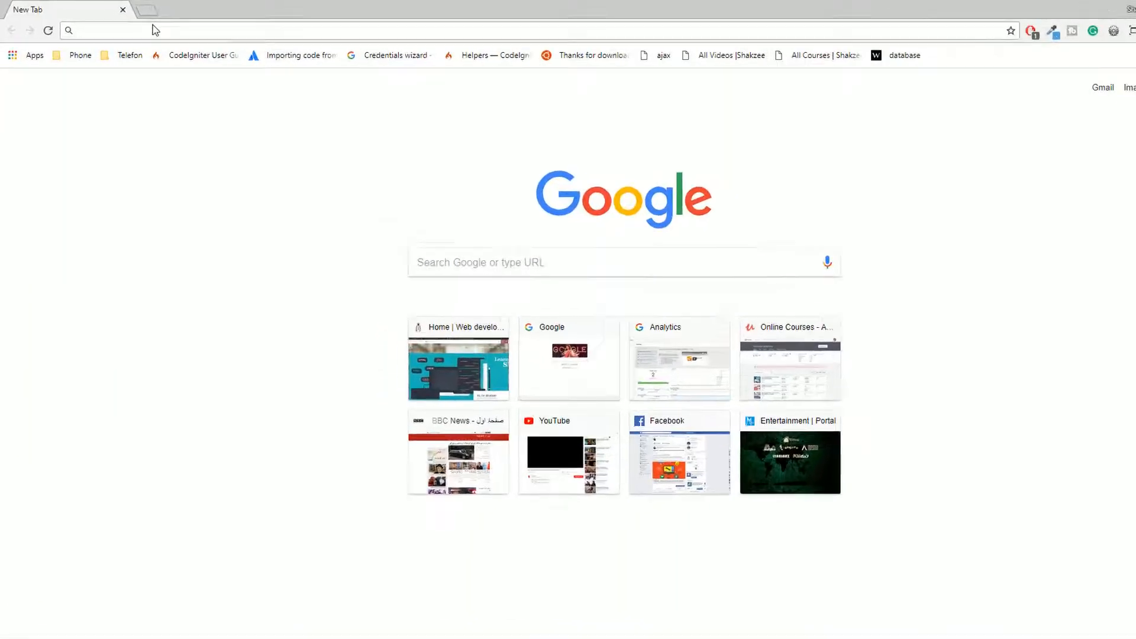
Step: Load wordpress.org from the address bar suggestion, then bring htdocs forward again
click(138, 23)
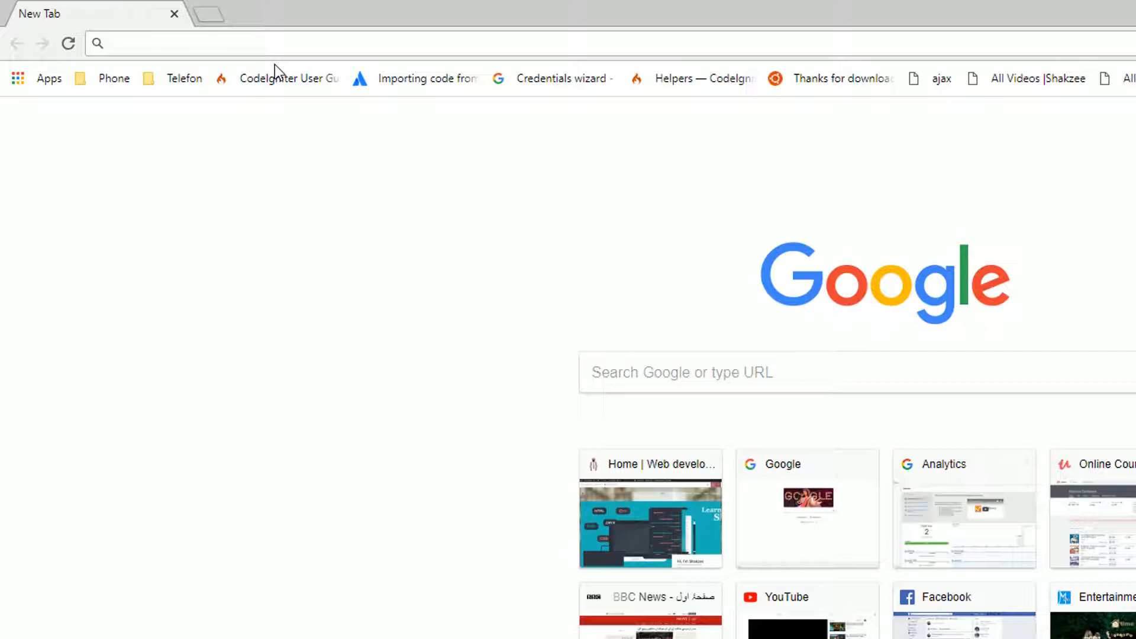
text(wo)
key(Return)
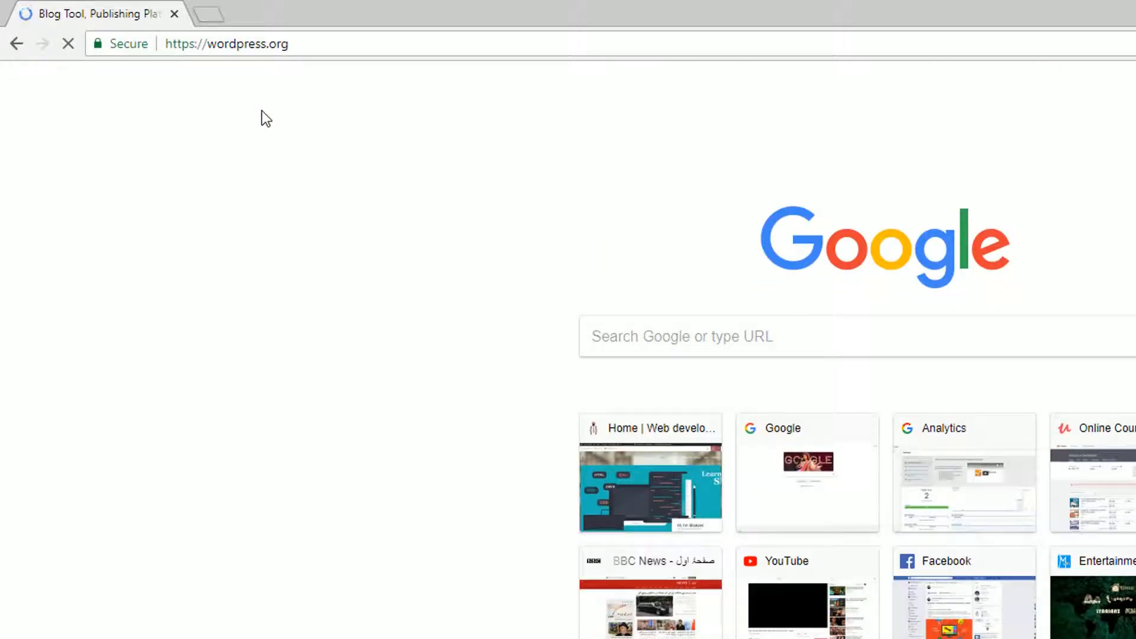
drag(206, 43, 330, 43)
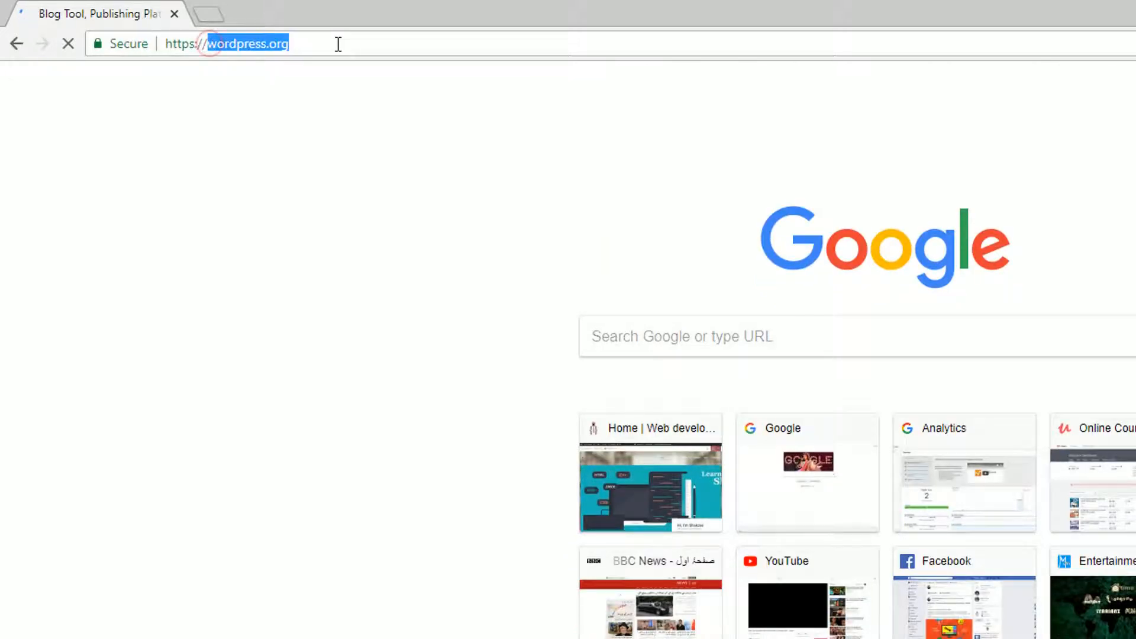
click(336, 43)
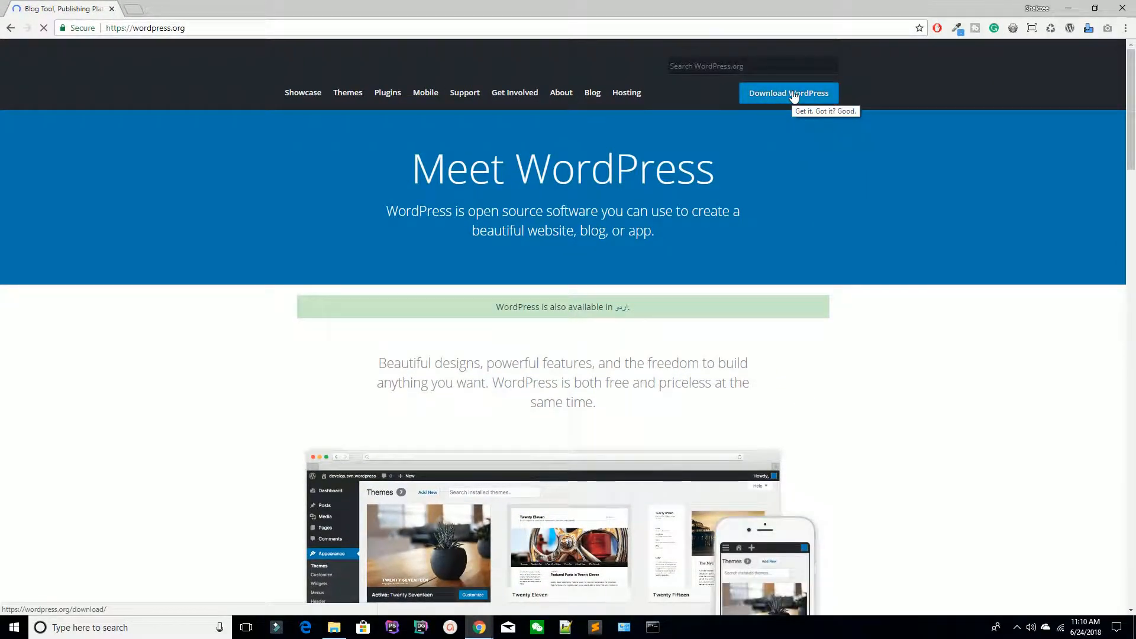
click(324, 626)
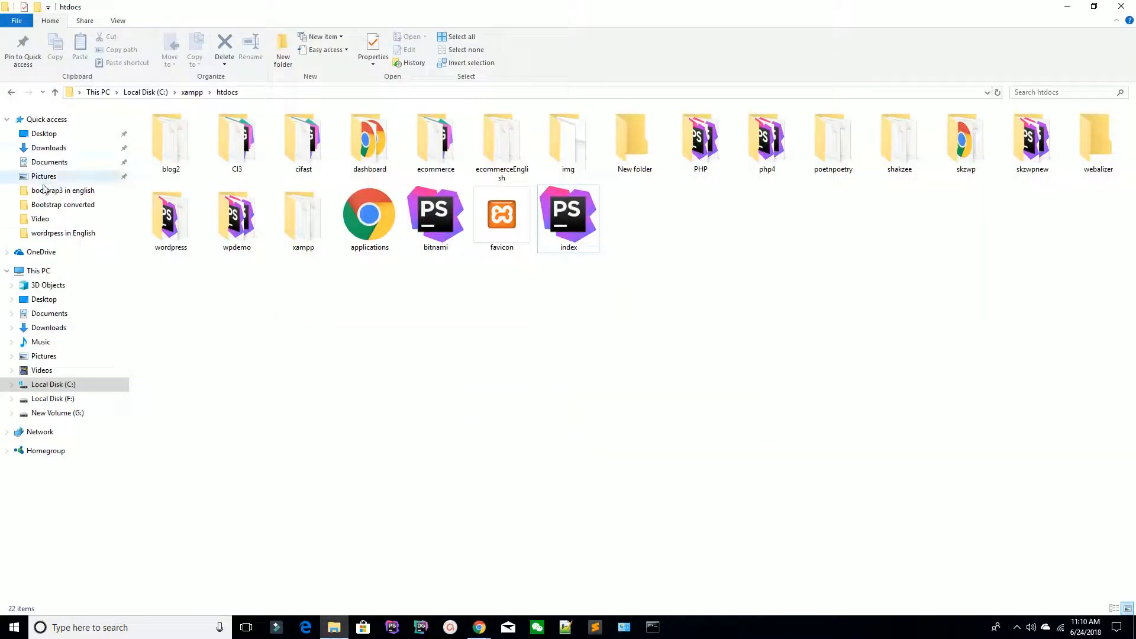
Step: Copy wordpress-4.9.4.zip from Downloads and paste it into C:\xampp\htdocs
click(48, 147)
click(460, 354)
scroll(465, 355, down, 5)
click(437, 548)
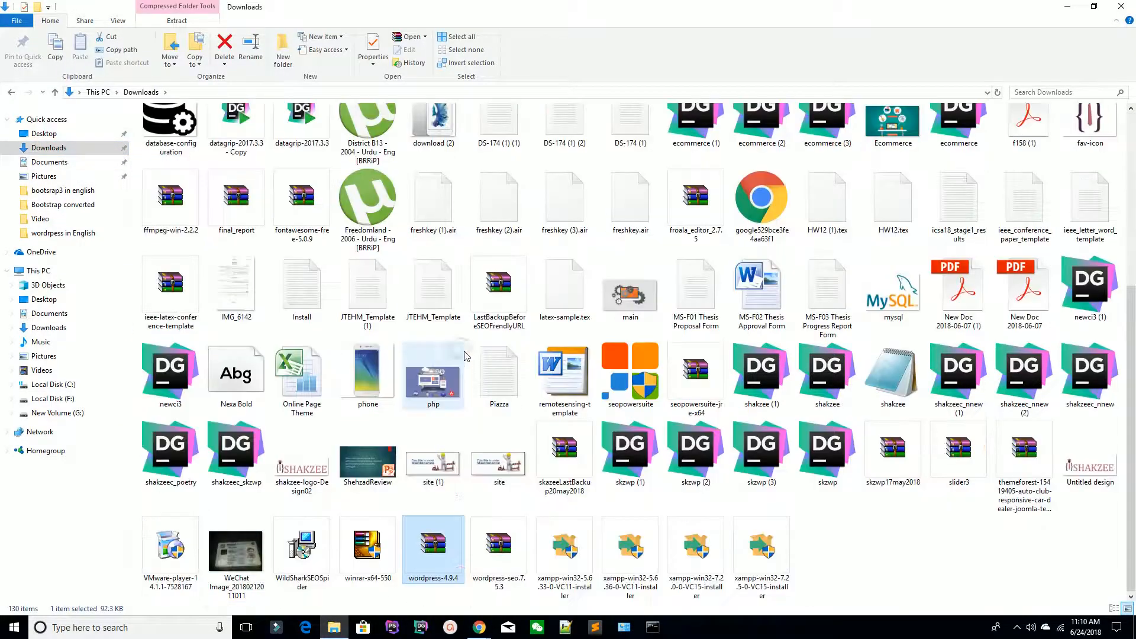
key(ctrl+c)
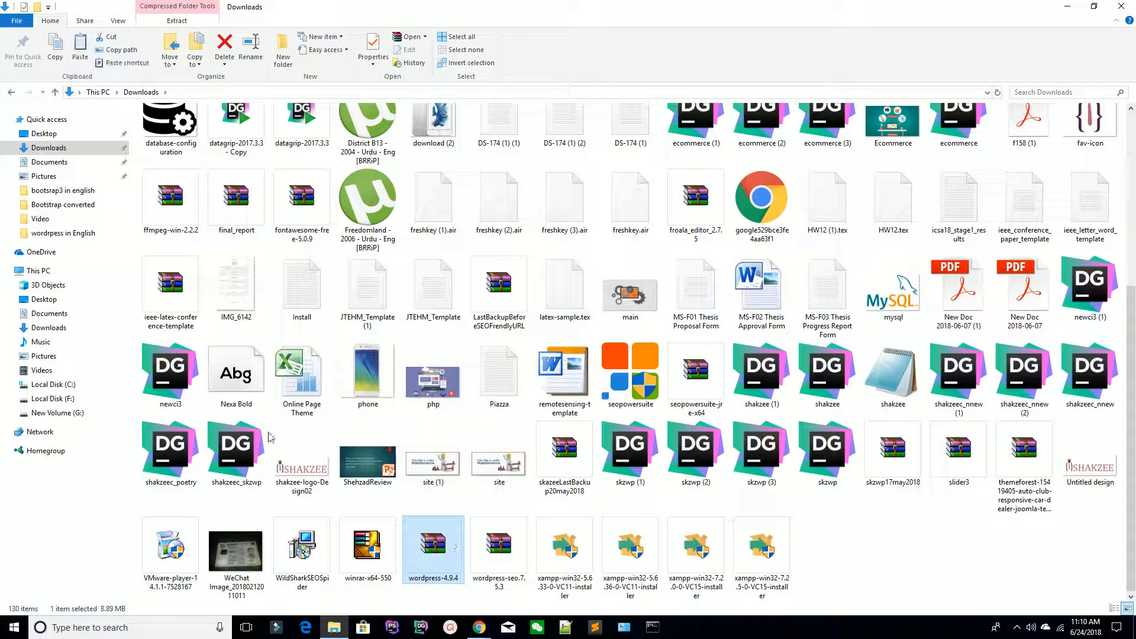
click(54, 384)
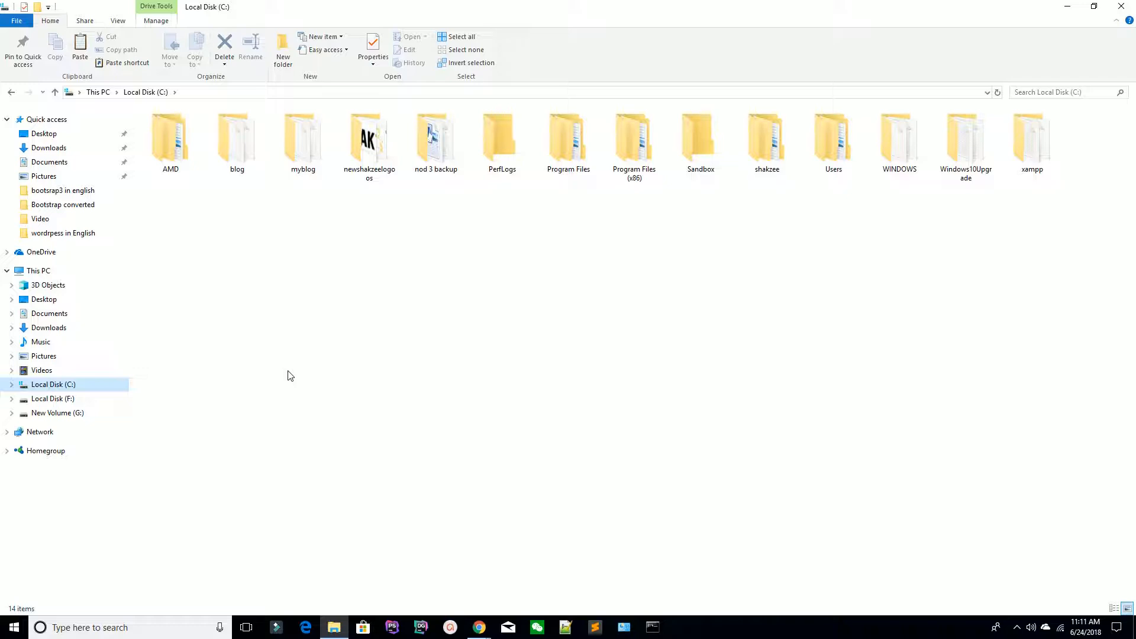
double_click(1025, 161)
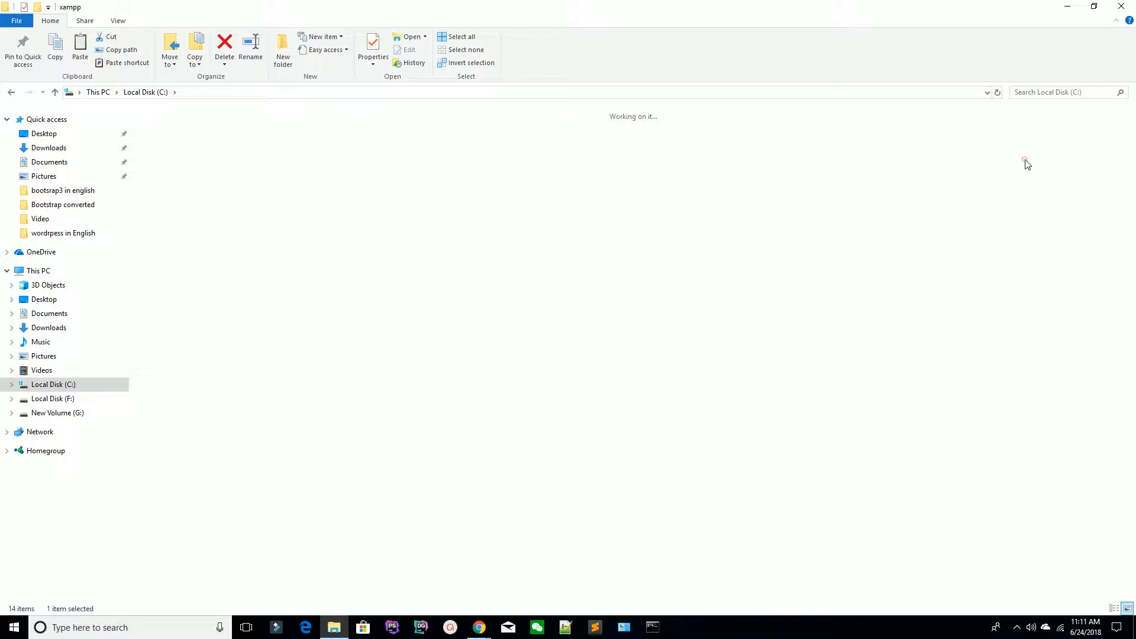
double_click(502, 142)
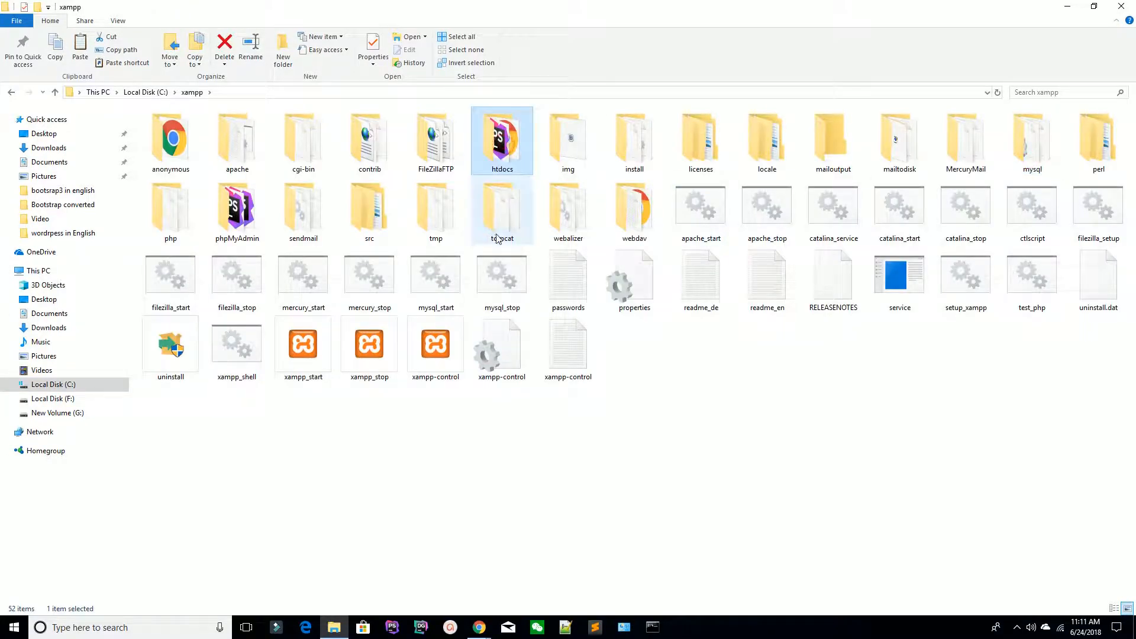
key(ctrl+v)
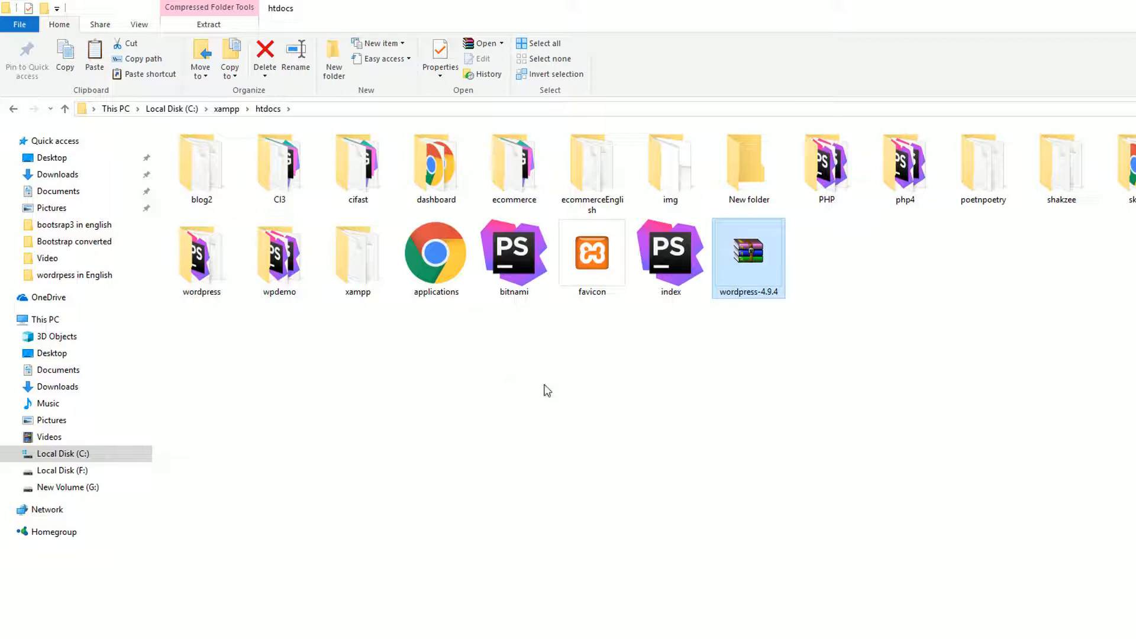
Step: Extract wordpress-4.9.4.zip into a wordpress-4.9.4 folder in htdocs
mouse_move(767, 263)
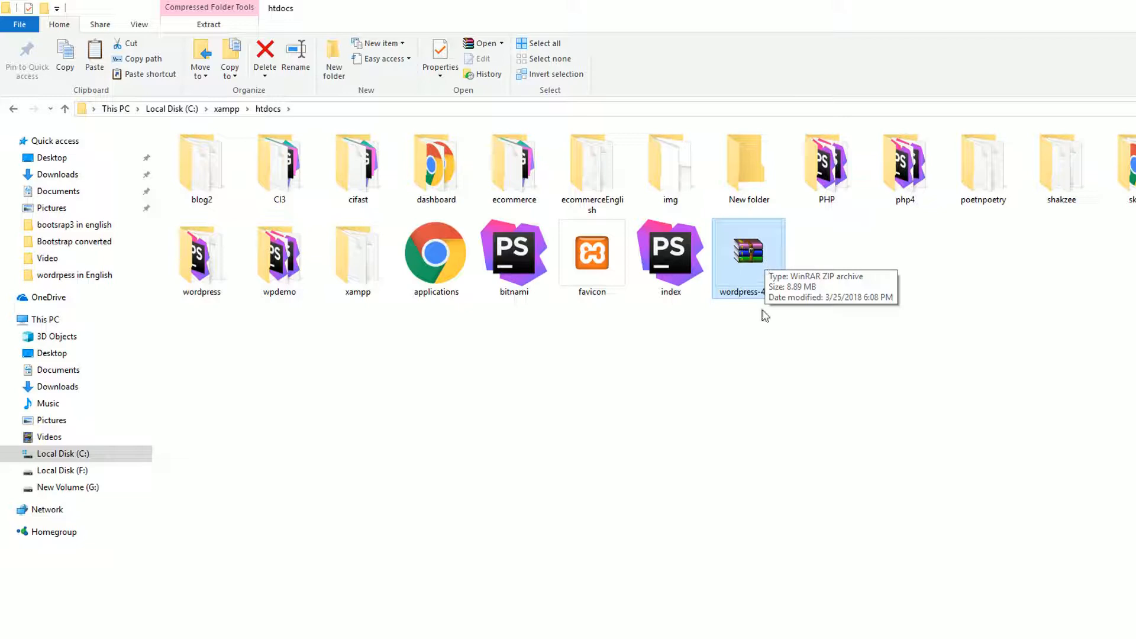
right_click(744, 241)
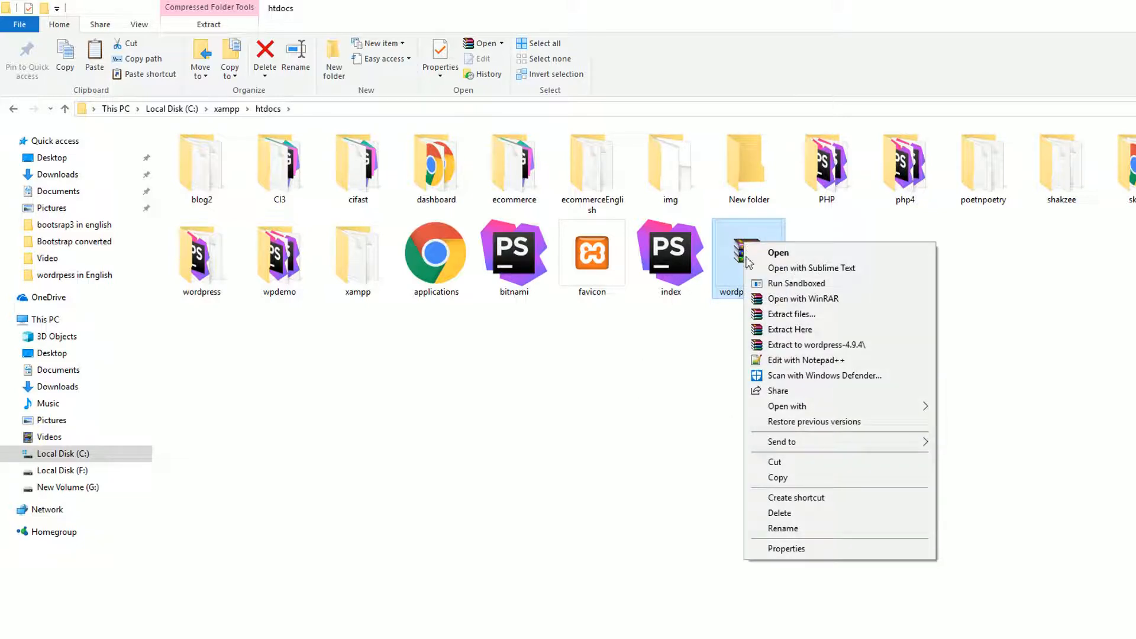
click(783, 345)
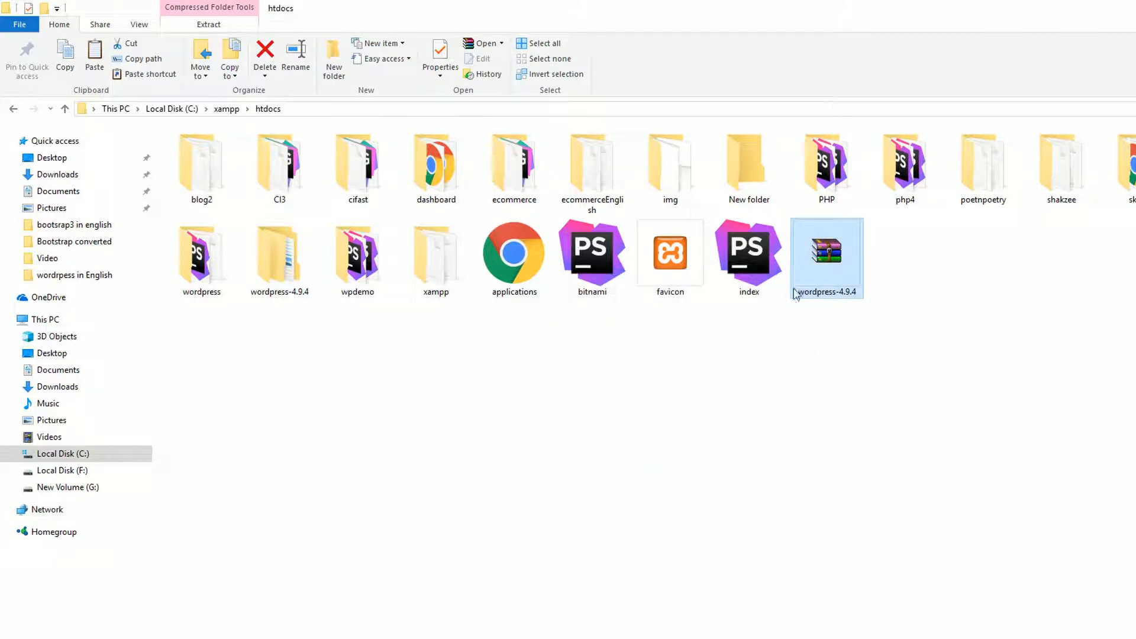
Step: Rename the extracted wordpress-4.9.4 folder to woocommerce
click(290, 281)
right_click(290, 281)
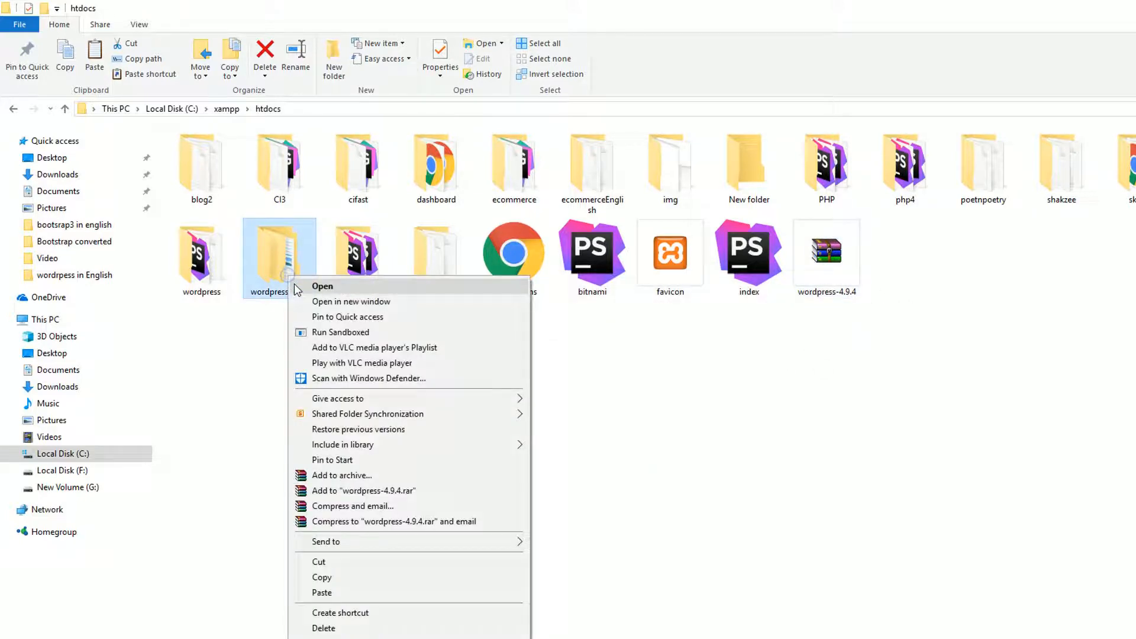
click(320, 635)
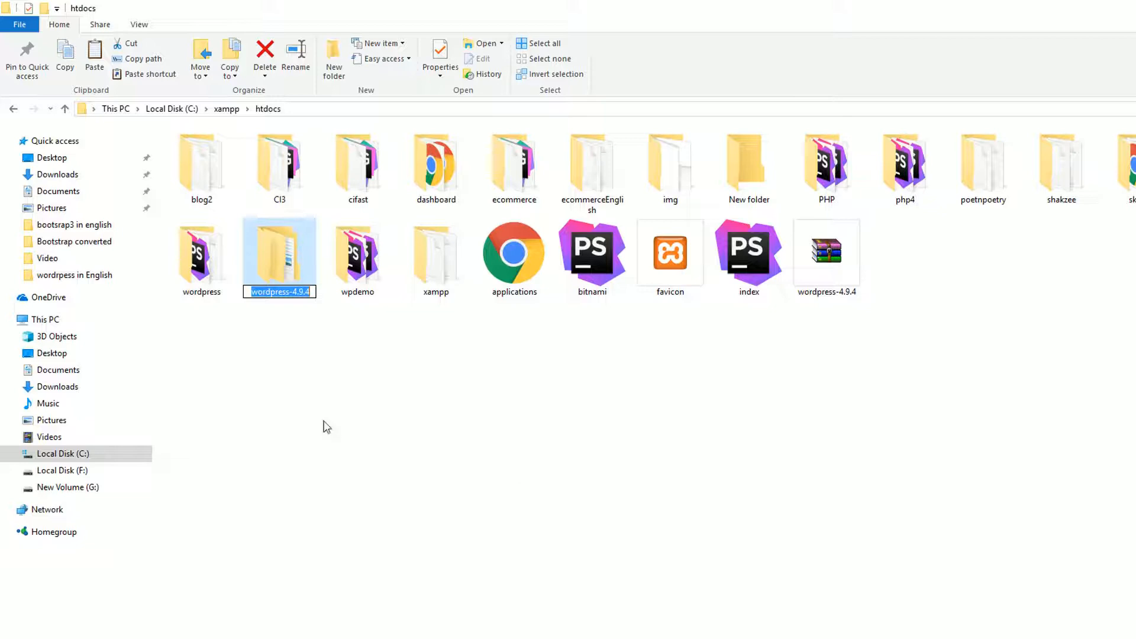
text(woocommerce)
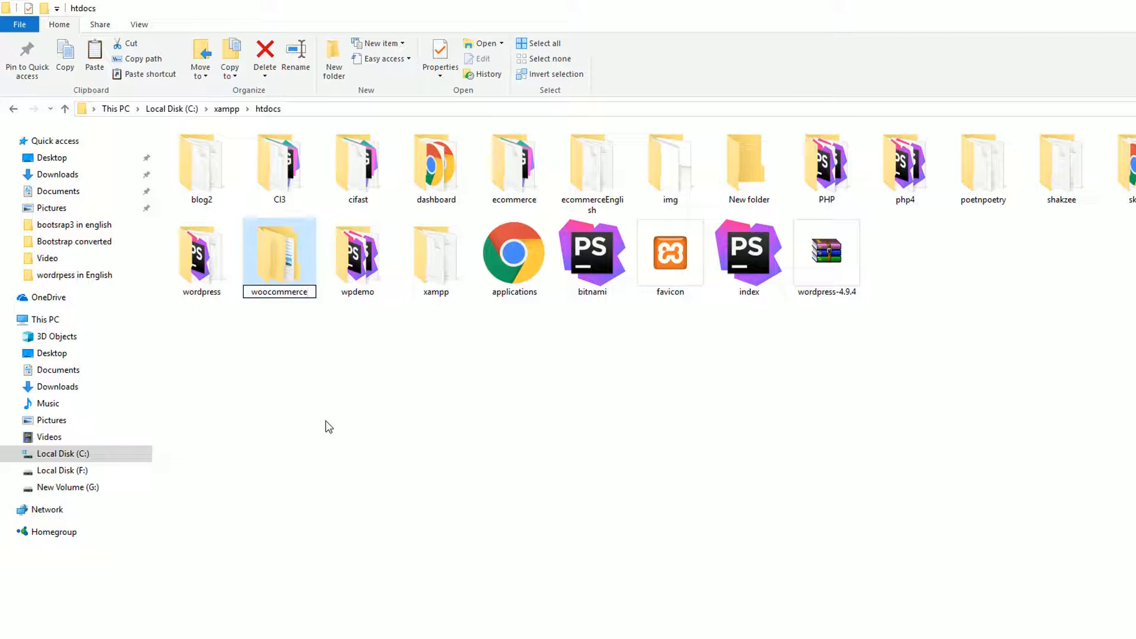
key(Return)
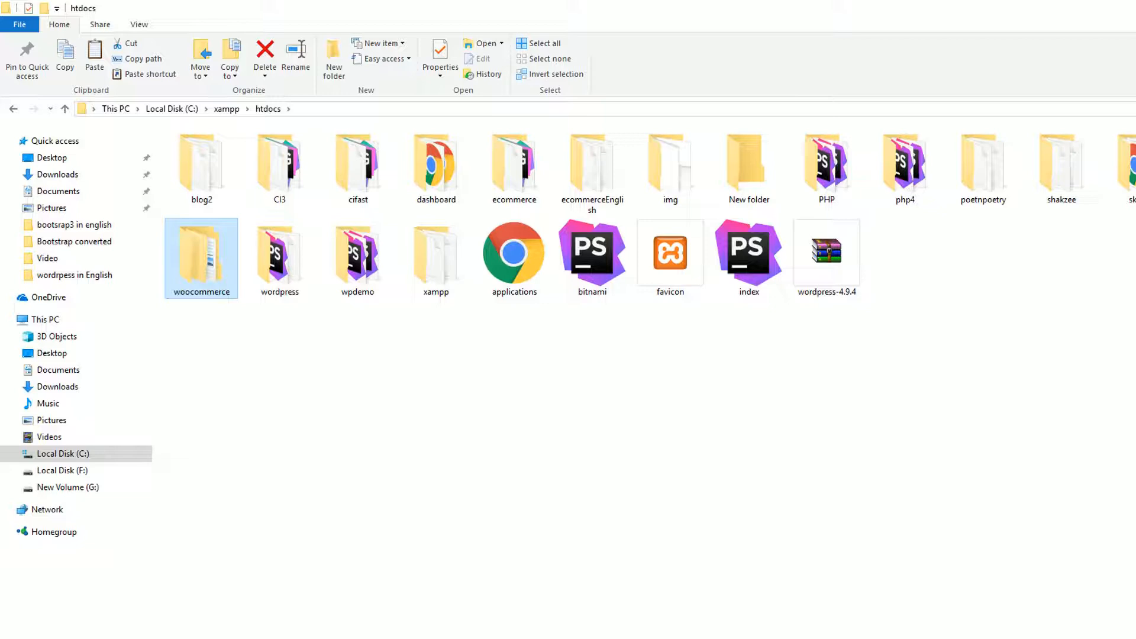
click(565, 638)
Step: Load localhost/phpmyadmin in Chrome and check the XAMPP control panel
click(479, 632)
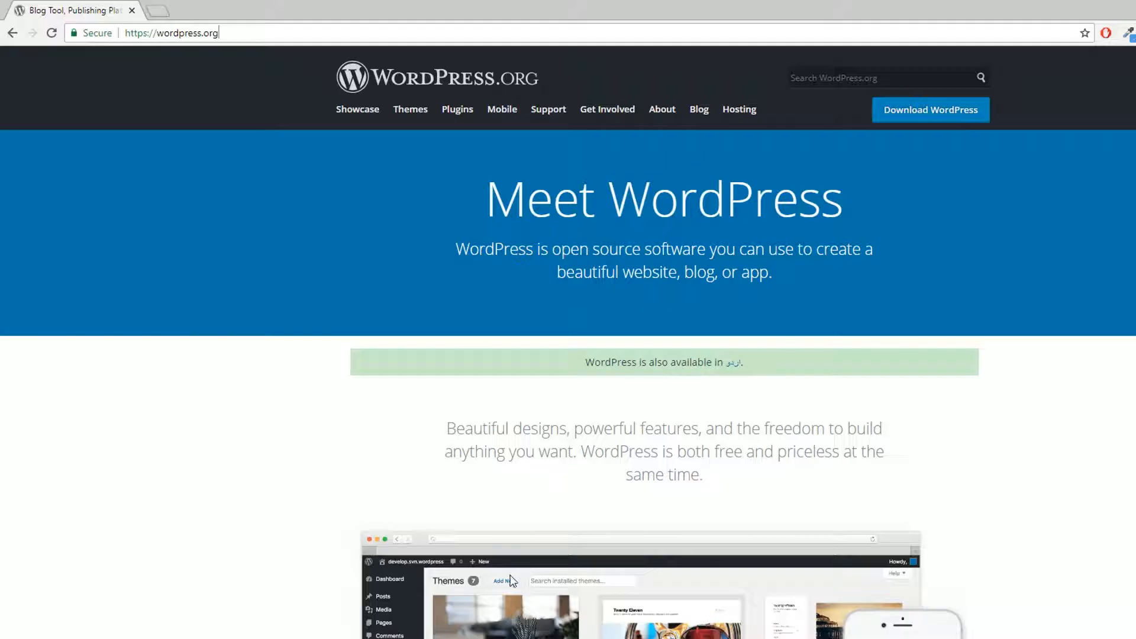
key(ctrl+a)
key(BackSpace)
text(localhost/phpmyadmin)
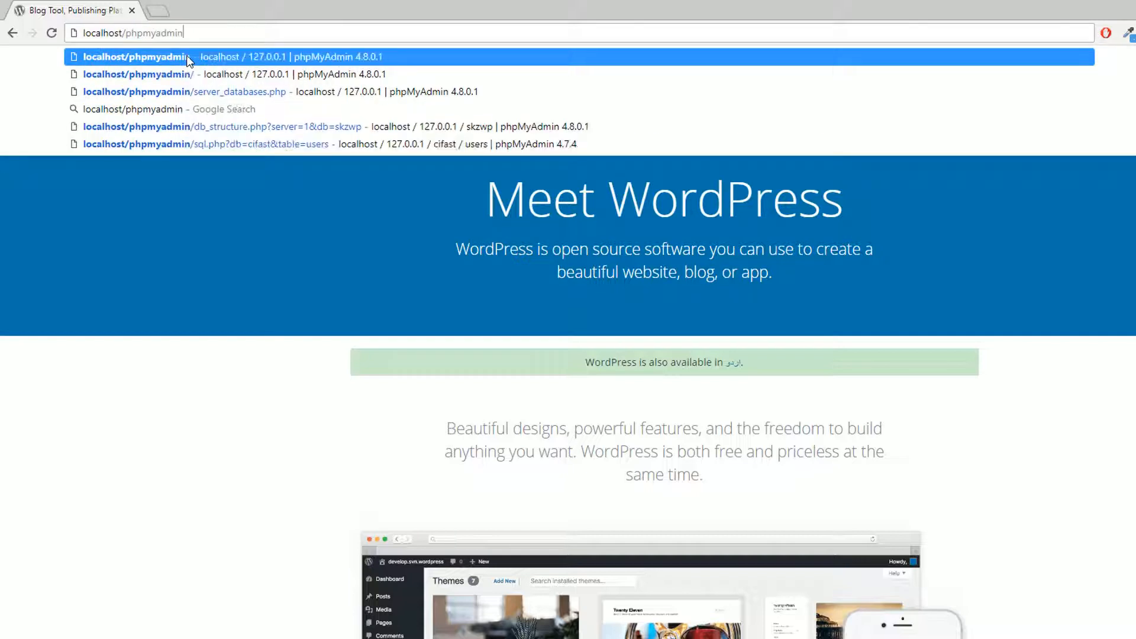
click(186, 57)
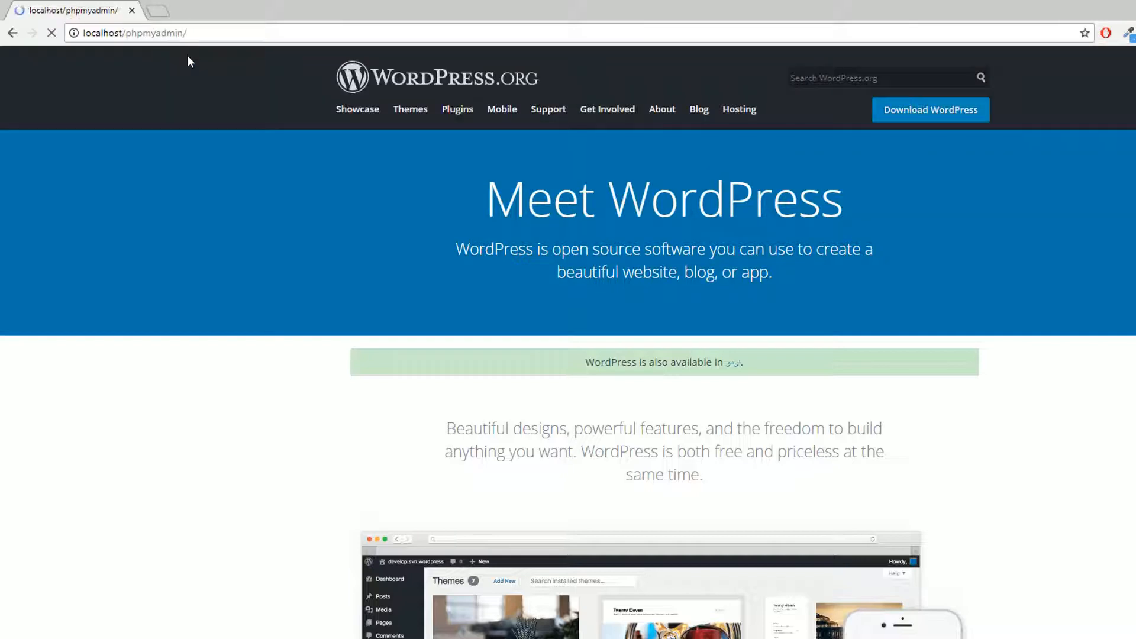
drag(125, 35, 210, 31)
triple_click(131, 38)
double_click(140, 34)
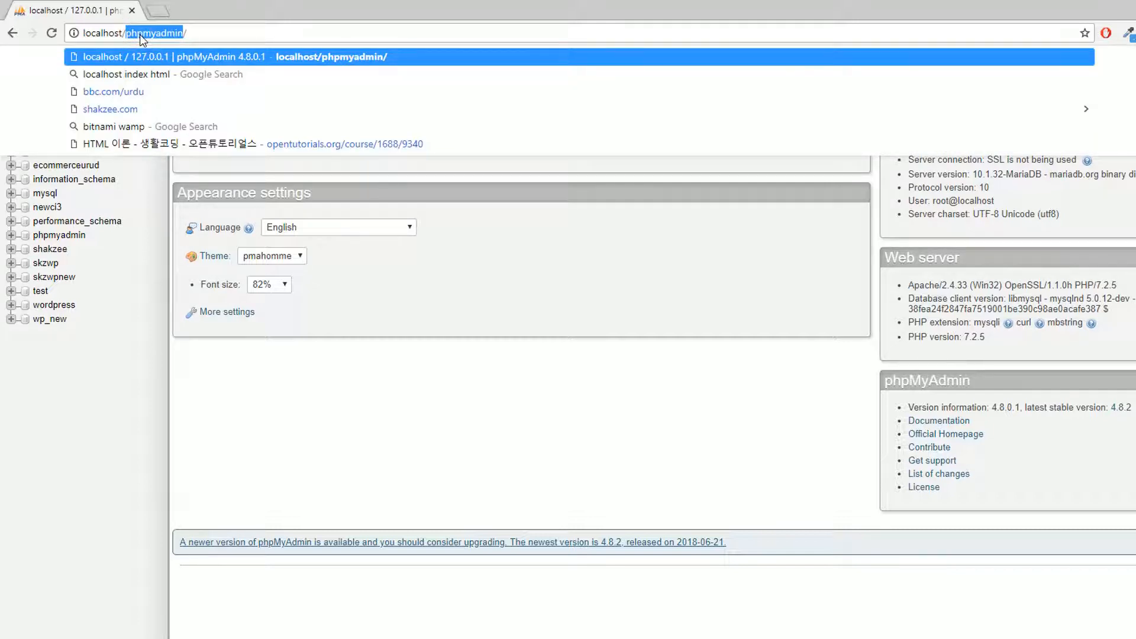
click(573, 500)
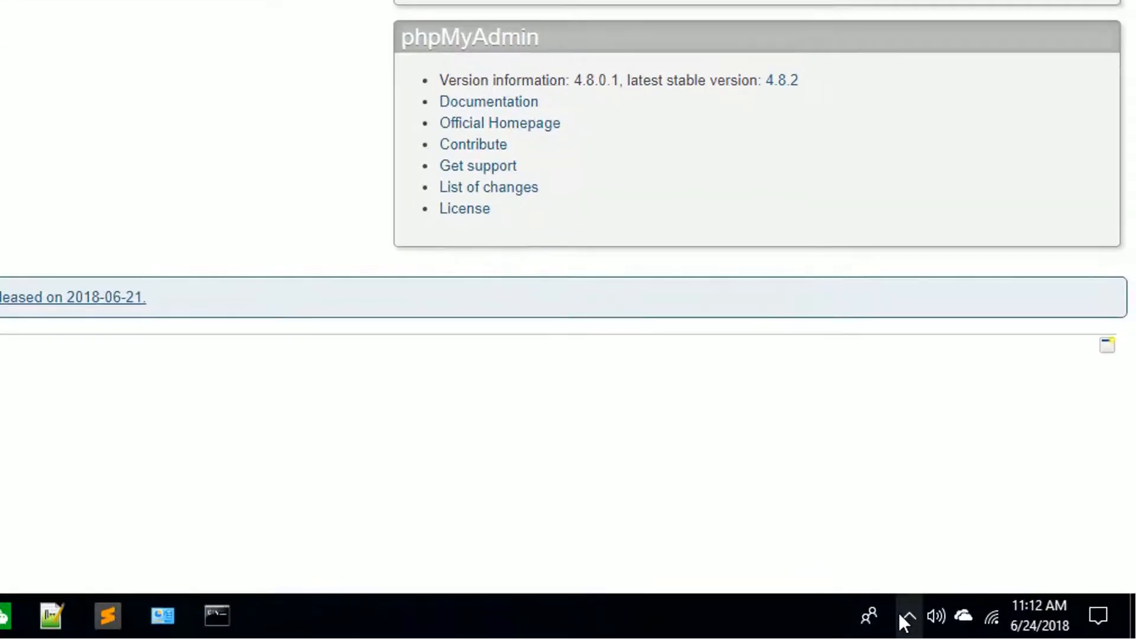
click(907, 615)
click(874, 573)
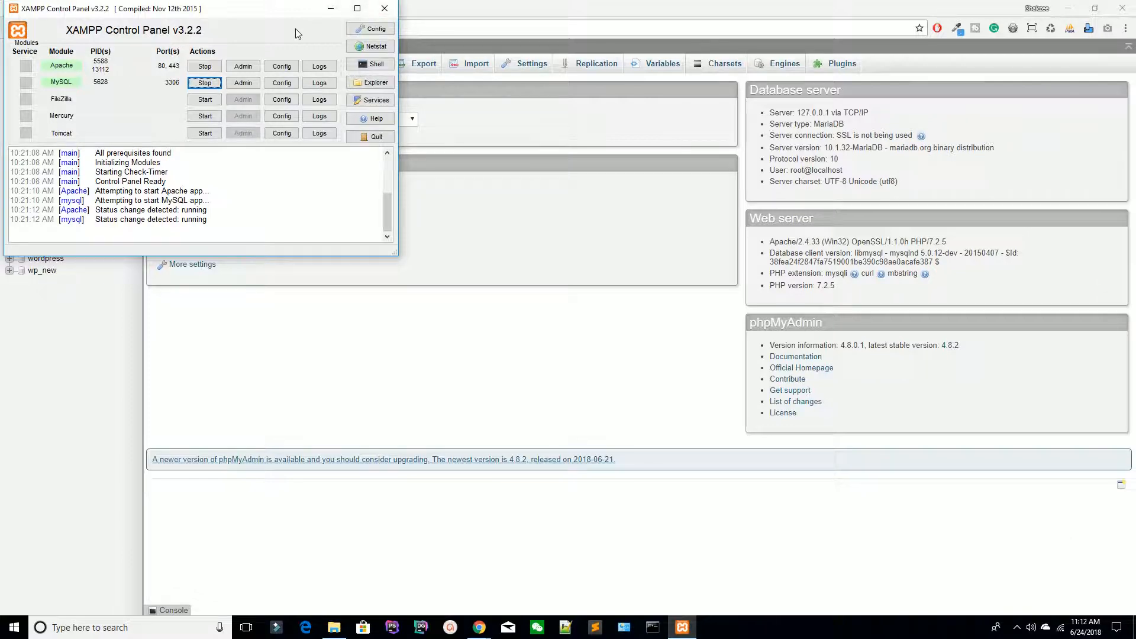
click(384, 8)
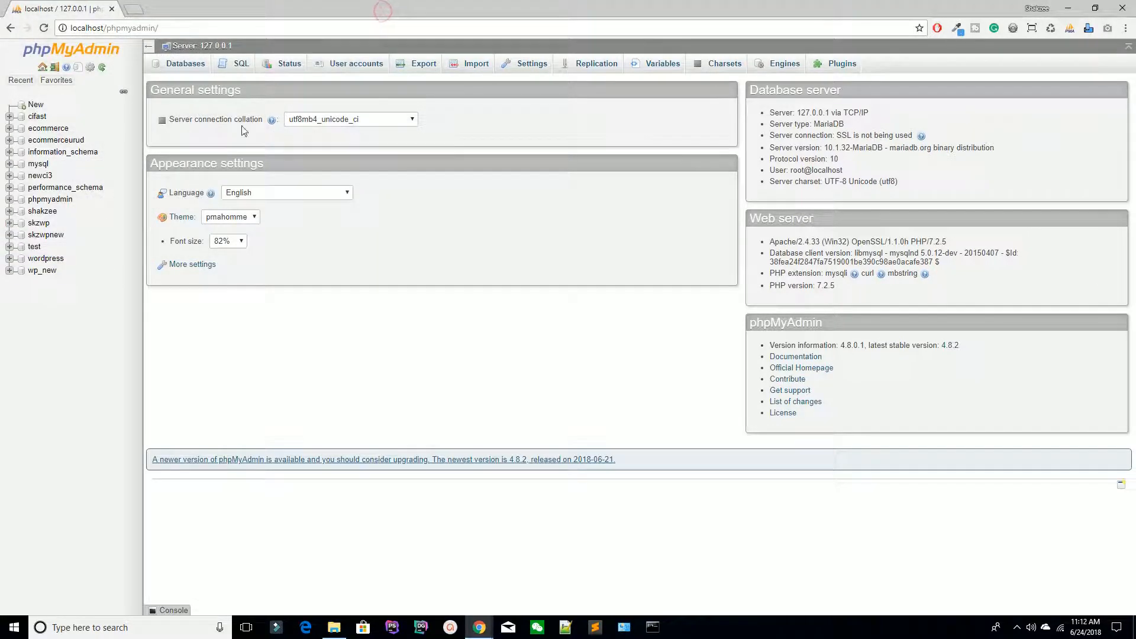
Step: On the Databases page, enter woocommerce as the new database name and create it
click(187, 66)
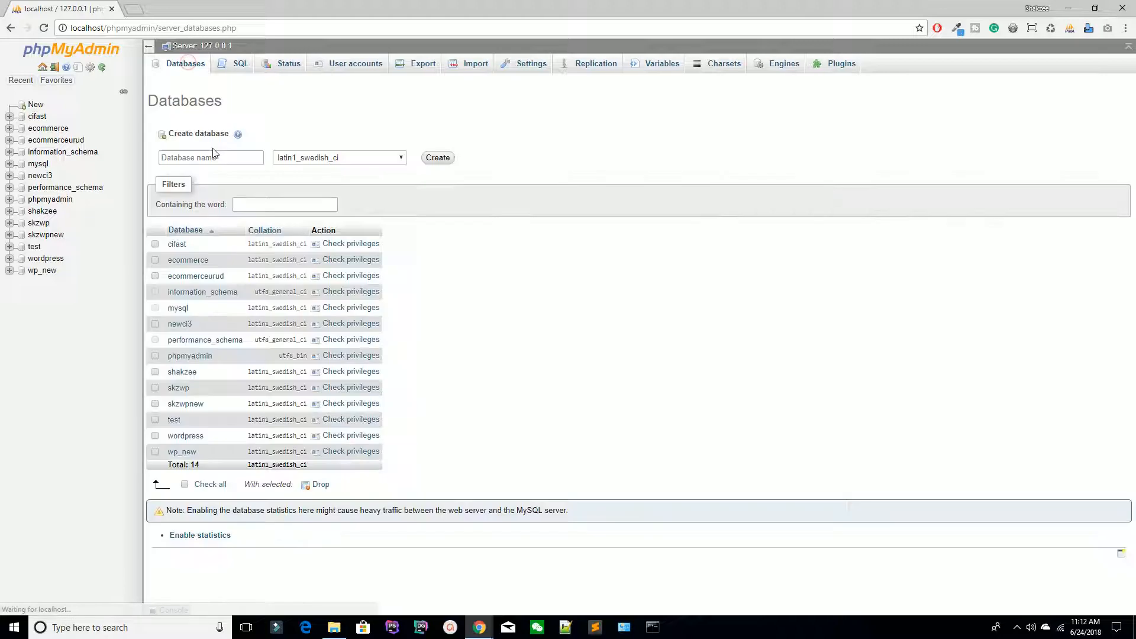
click(196, 157)
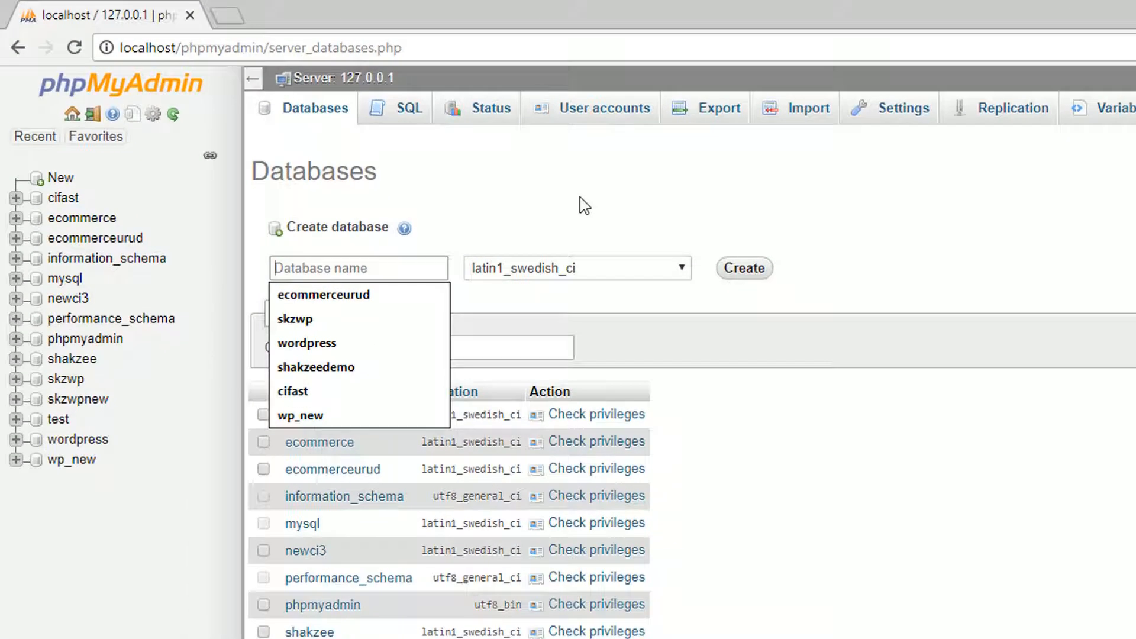
text(wo)
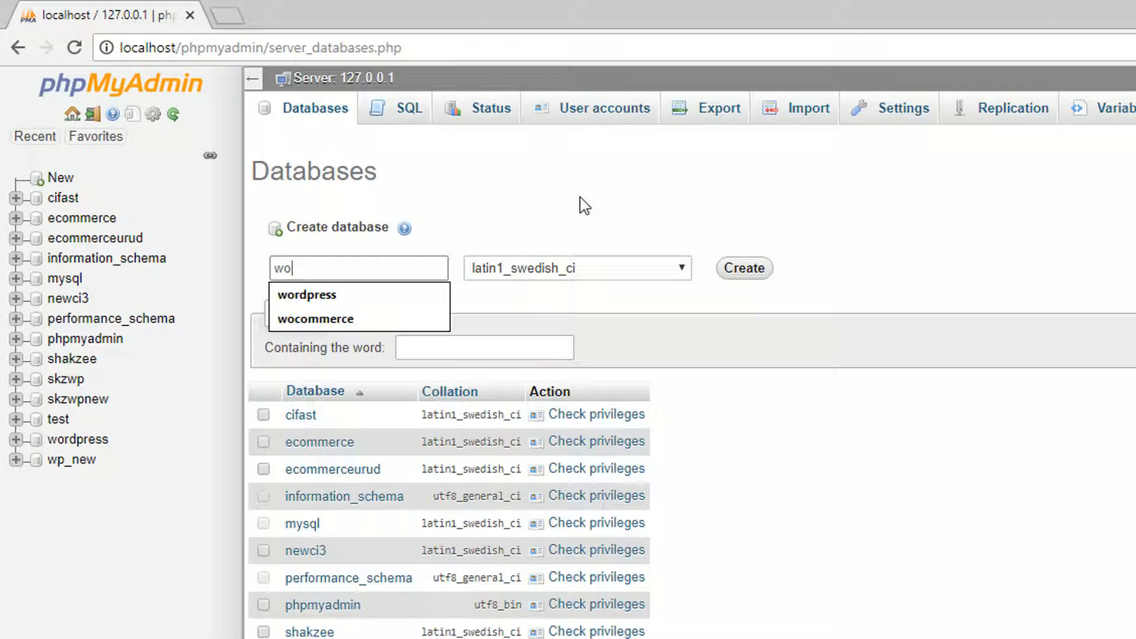
text(ocommerce)
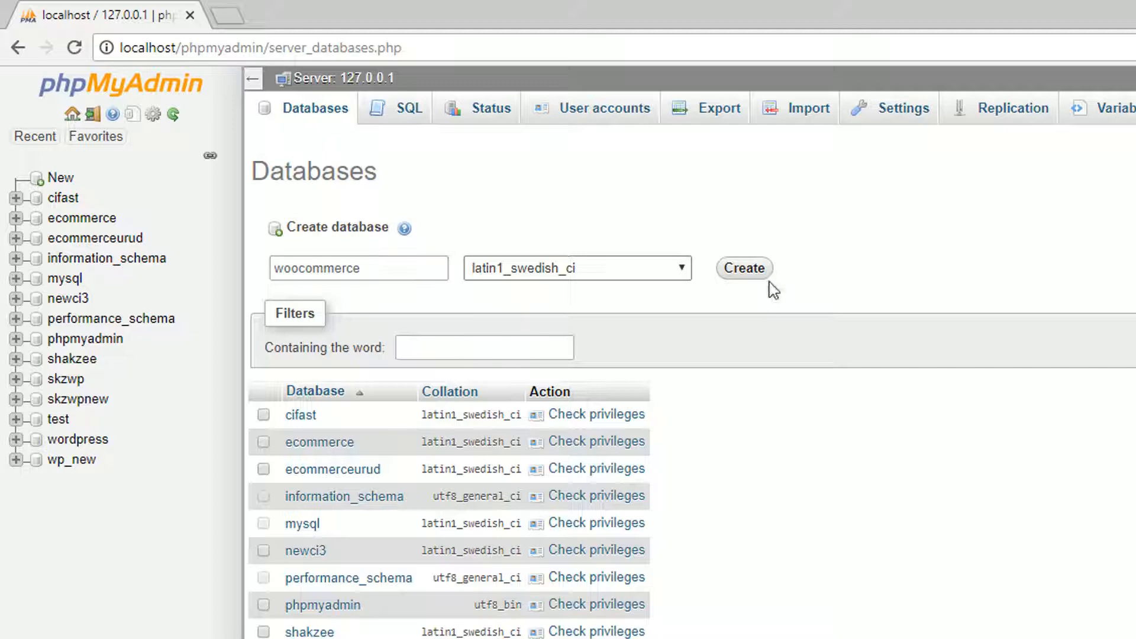
click(750, 270)
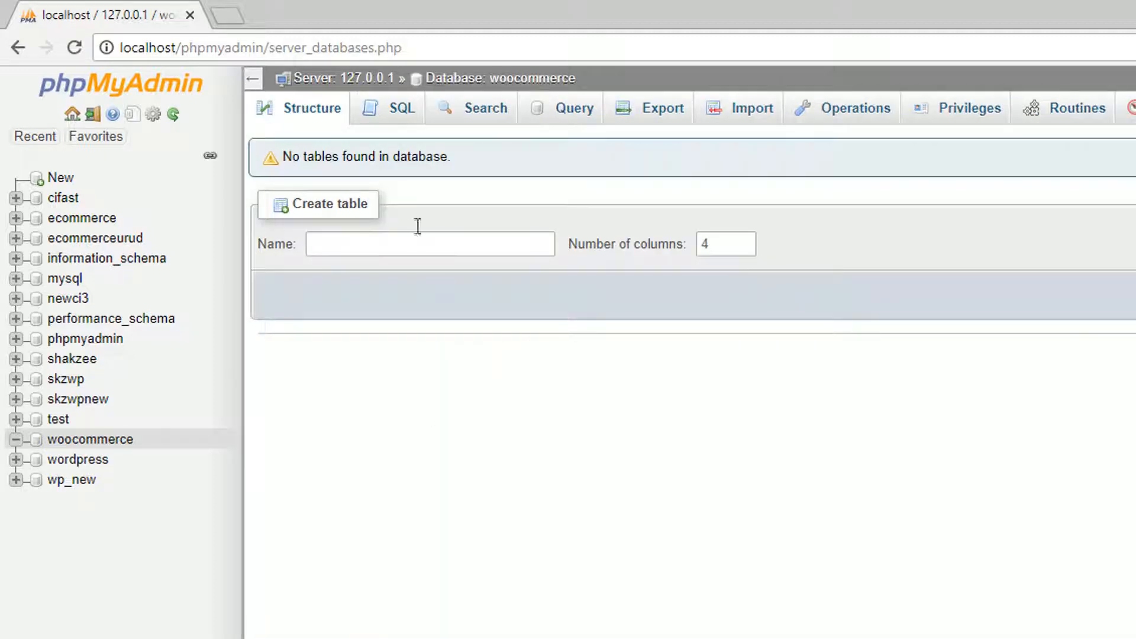
Step: Point Chrome at localhost/woocommerce and open the woocommerce folder in htdocs
click(230, 47)
text(localhost/phpmyadmin)
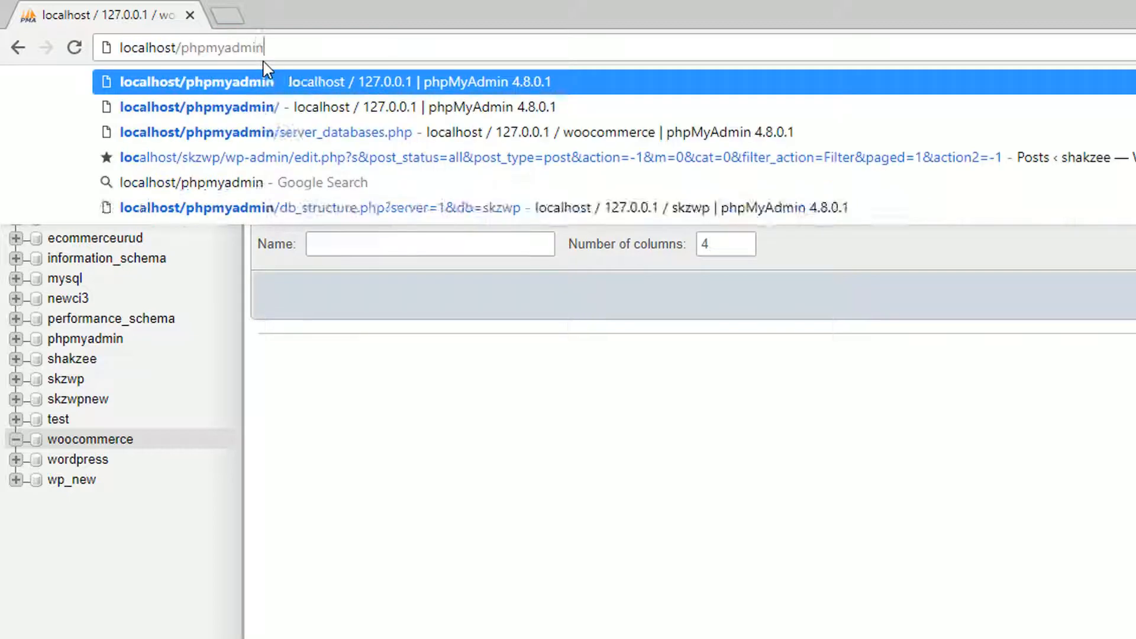
key(BackSpace)
key(BackSpace)
key(BackSpace)
key(BackSpace)
key(BackSpace)
key(BackSpace)
key(BackSpace)
key(BackSpace)
key(BackSpace)
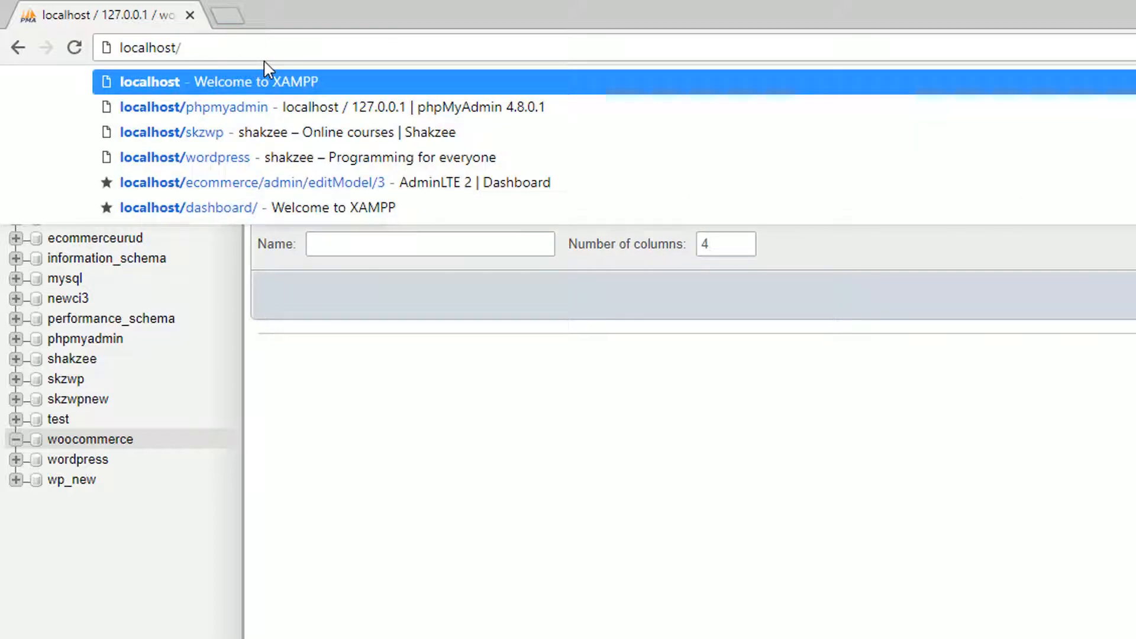
key(alt+Tab)
key(alt+Tab)
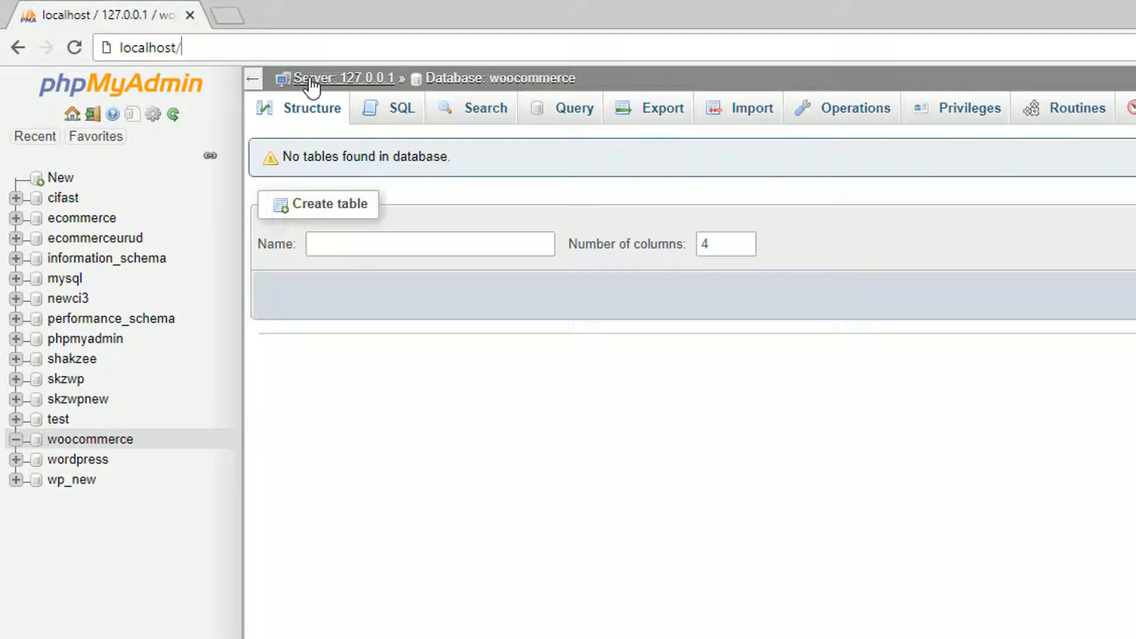
text(woo)
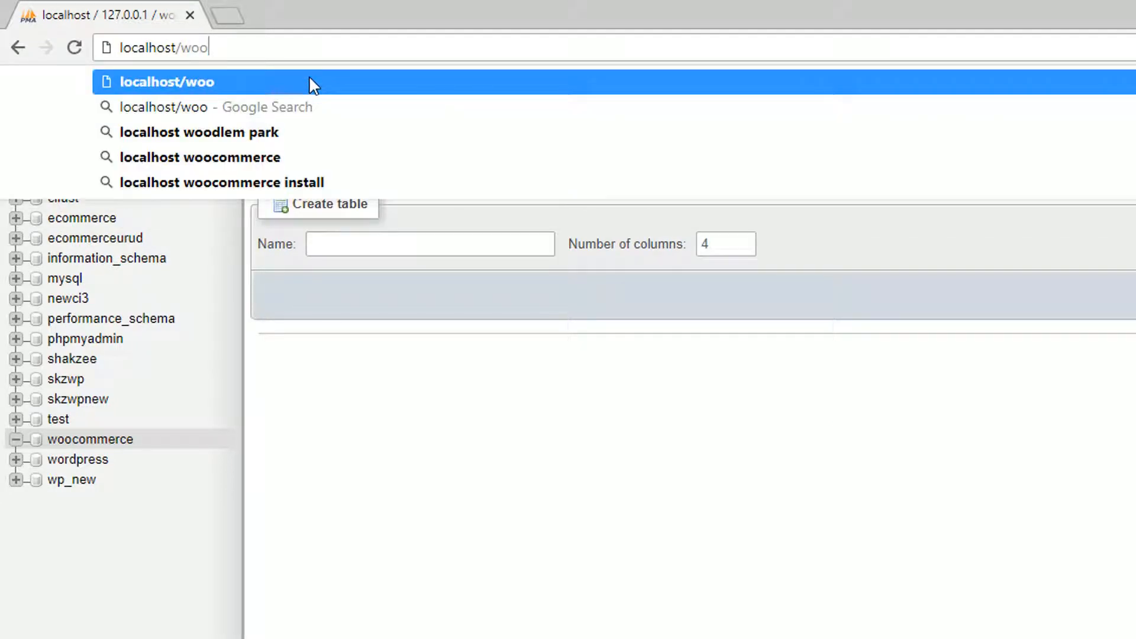
text(commerce/)
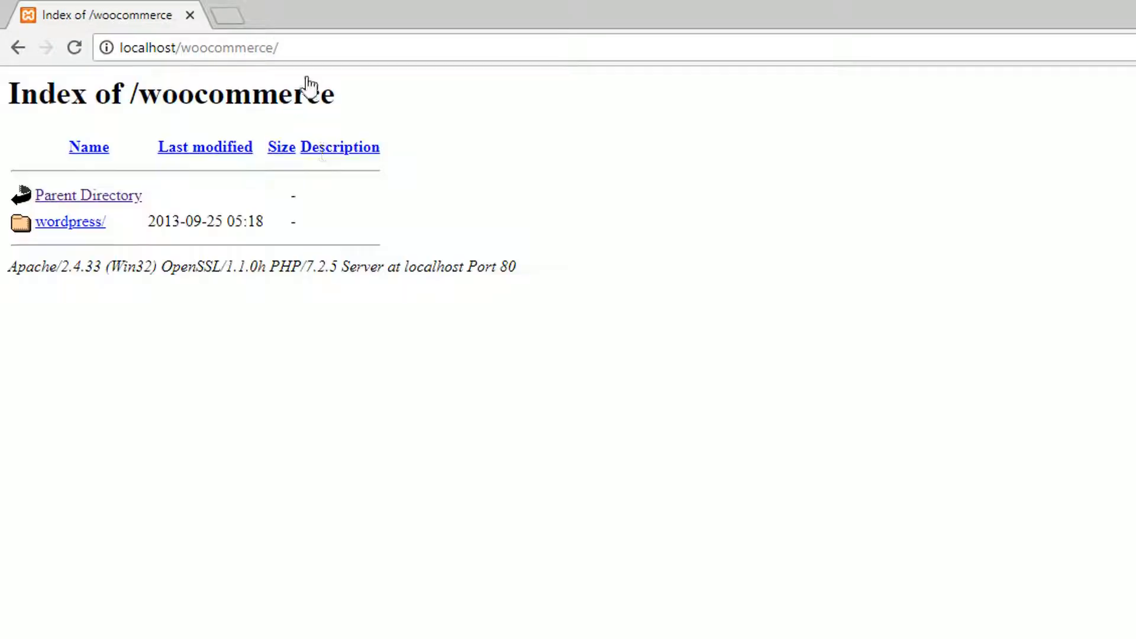
key(alt+Tab)
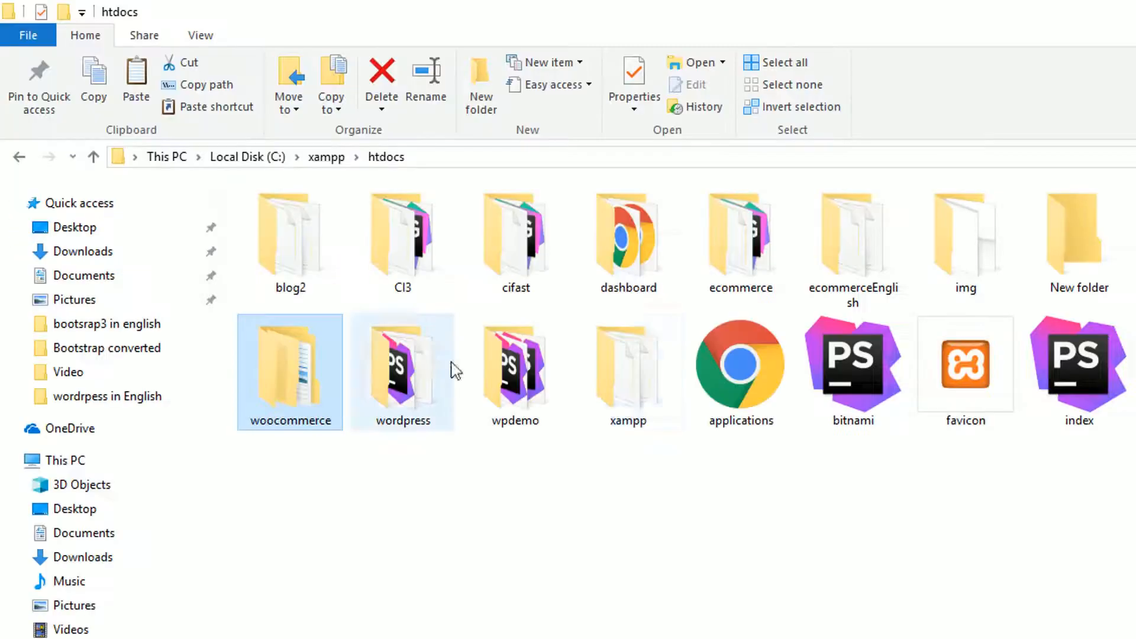
double_click(304, 417)
Step: Move the 19 WordPress files from the wordpress subfolder up into woocommerce
double_click(327, 224)
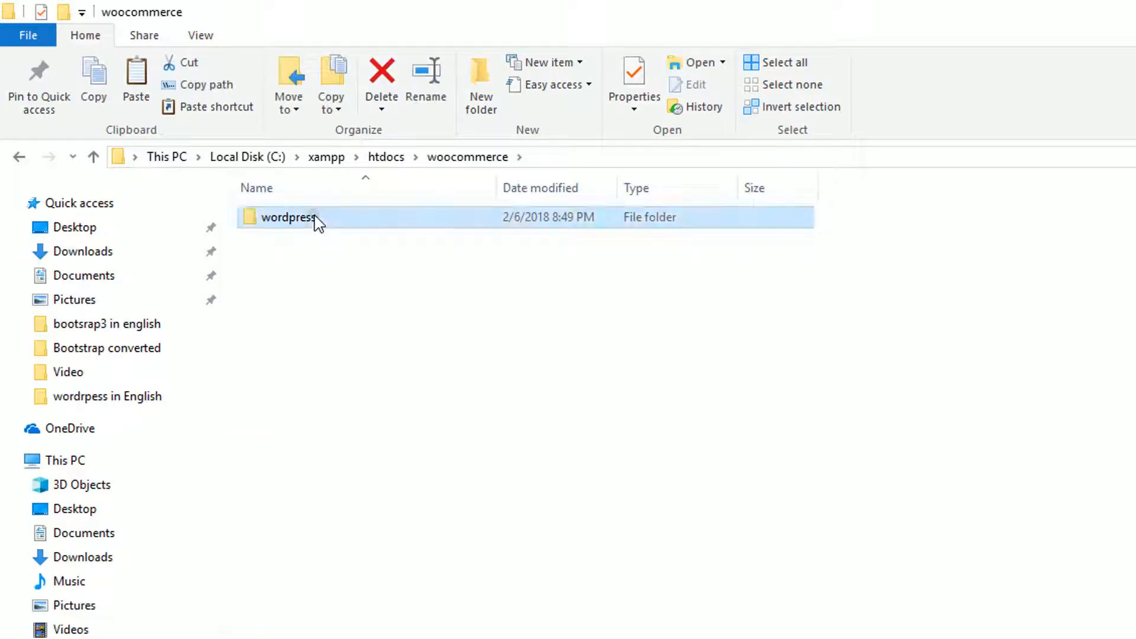
drag(365, 614, 367, 213)
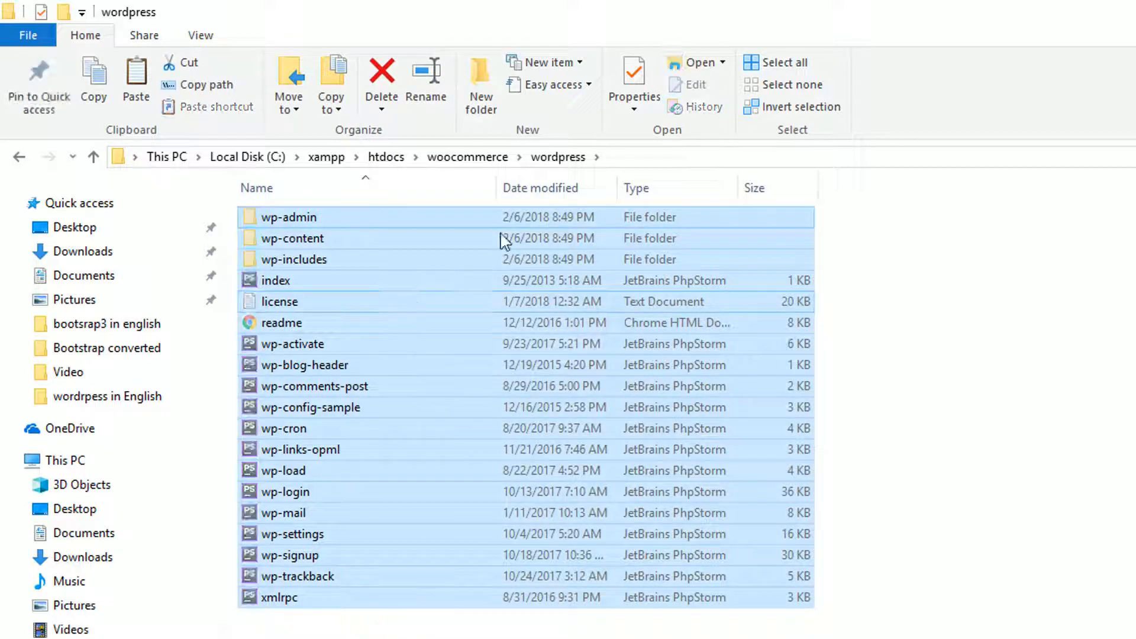
click(472, 156)
key(ctrl+v)
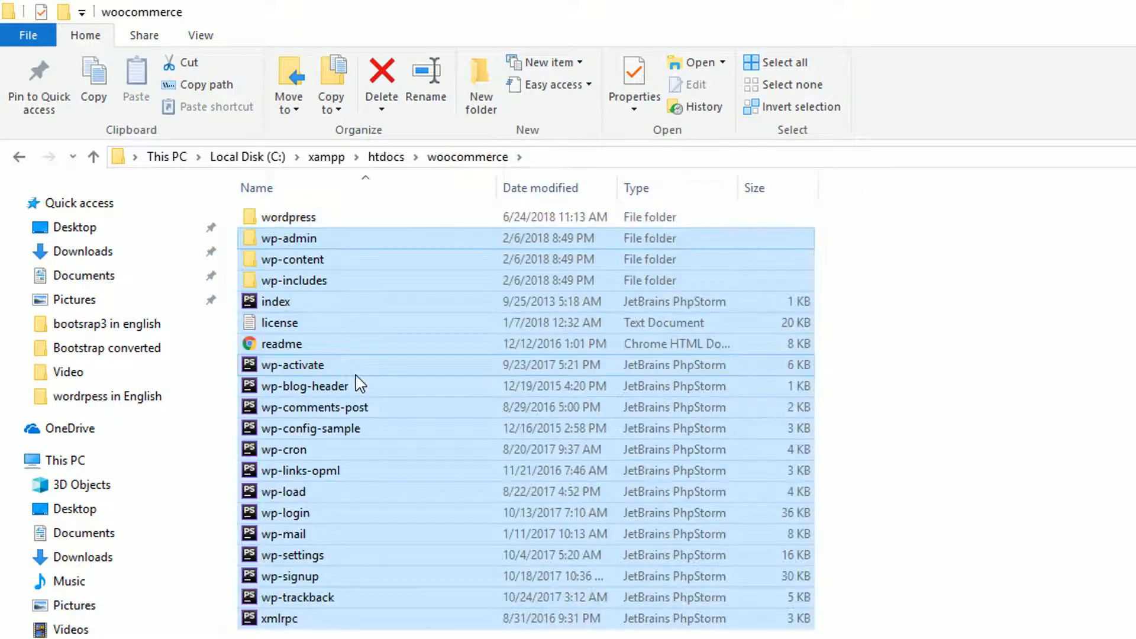
click(1074, 283)
Step: Delete the empty wordpress folder and reload localhost/woocommerce in Chrome
click(290, 214)
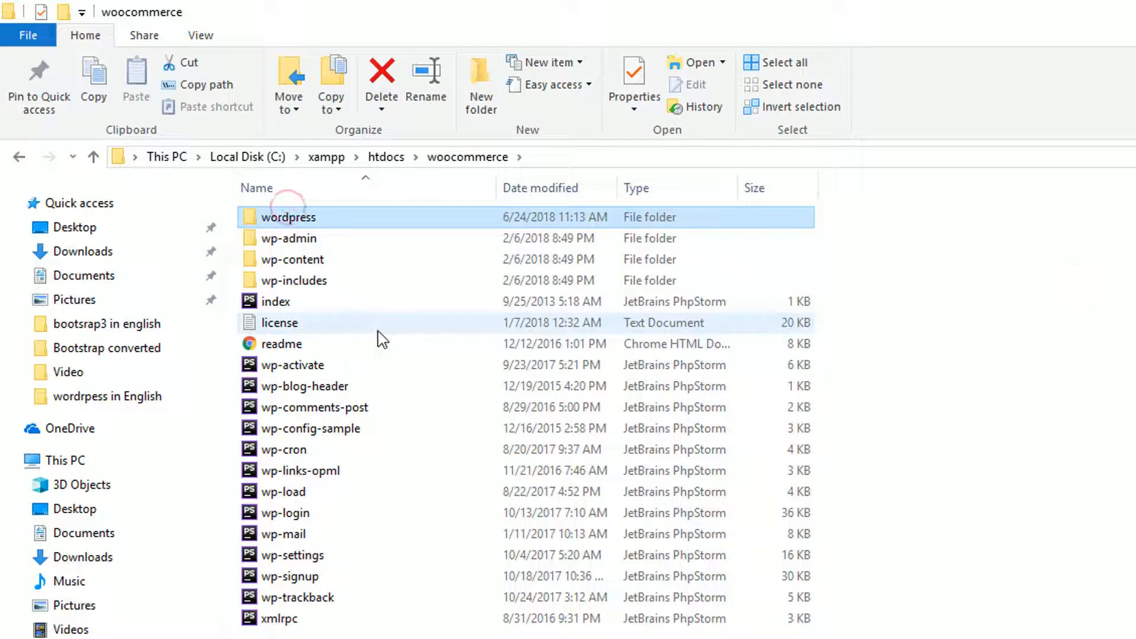
key(Delete)
drag(337, 636, 298, 213)
click(819, 512)
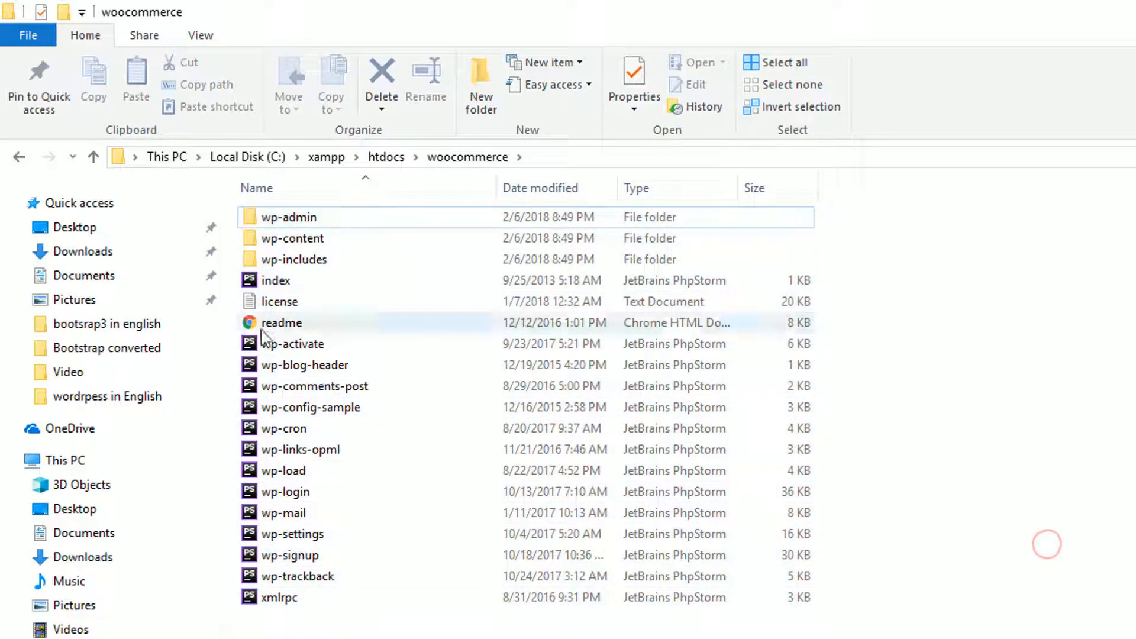
key(alt+Tab)
click(72, 46)
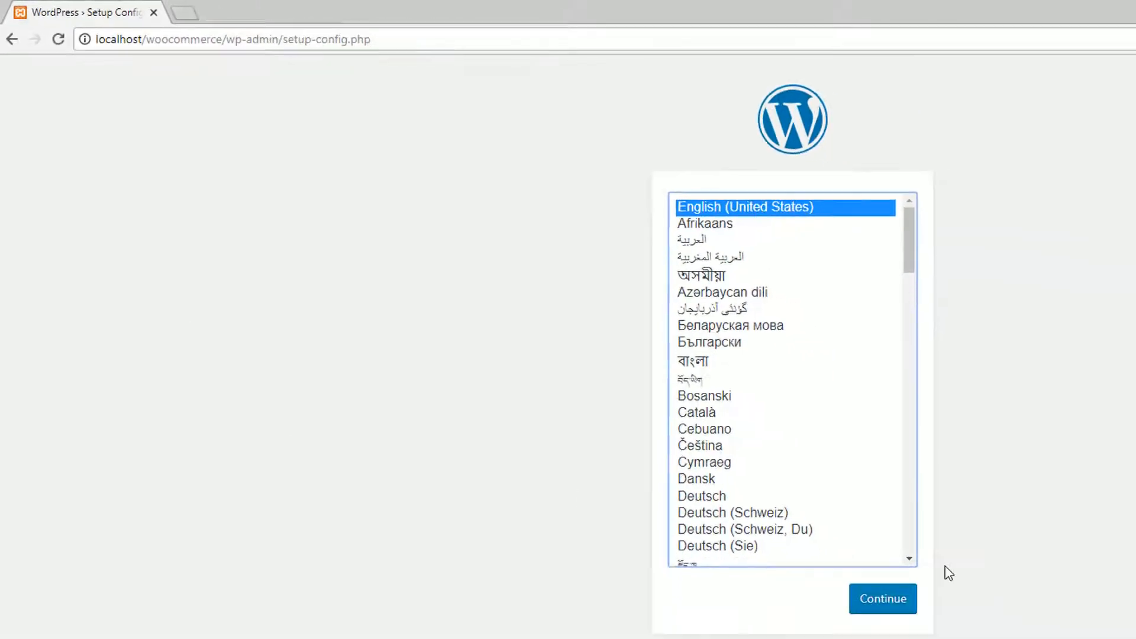
Step: Choose English and continue past the required database details overview
click(883, 599)
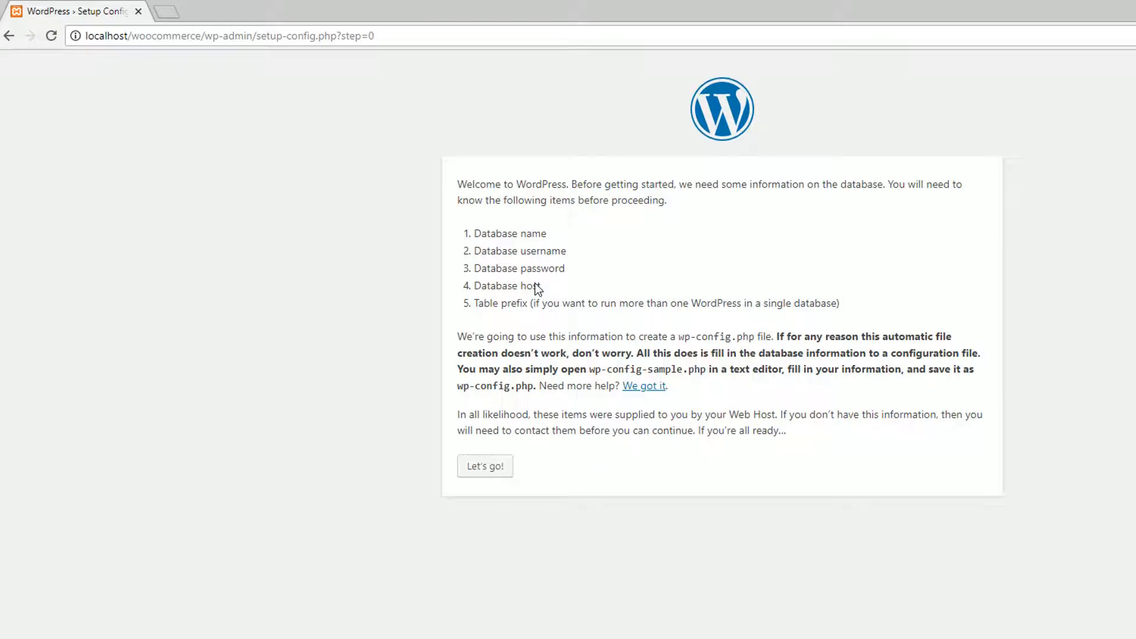
drag(474, 231, 563, 304)
click(494, 478)
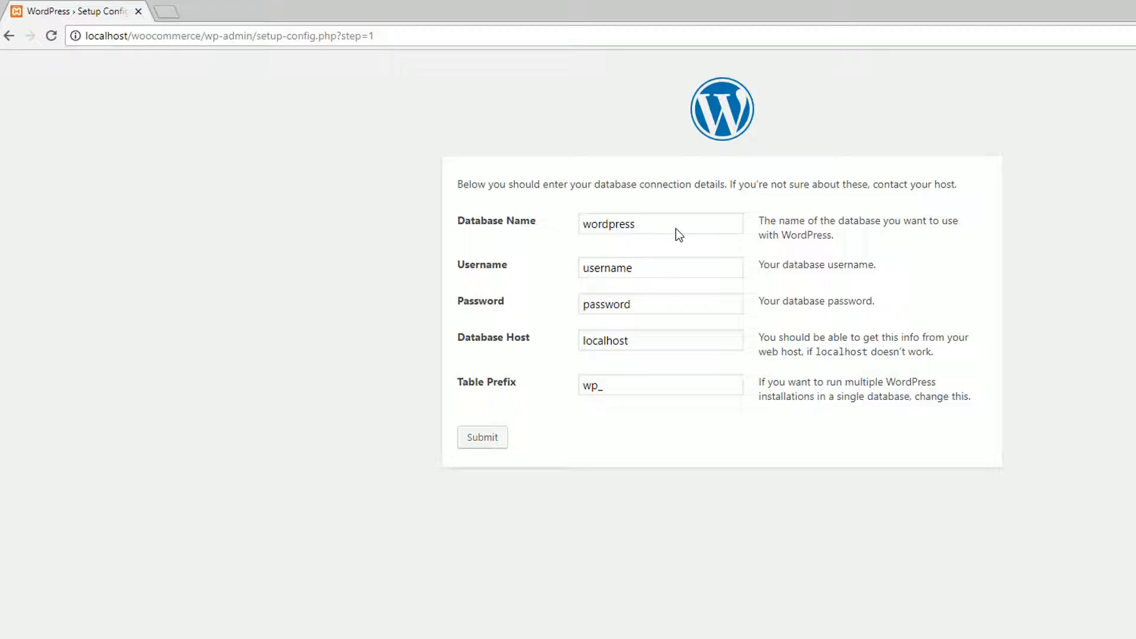
Step: Enter database name woocommerce, username root and an empty password
drag(584, 224, 655, 220)
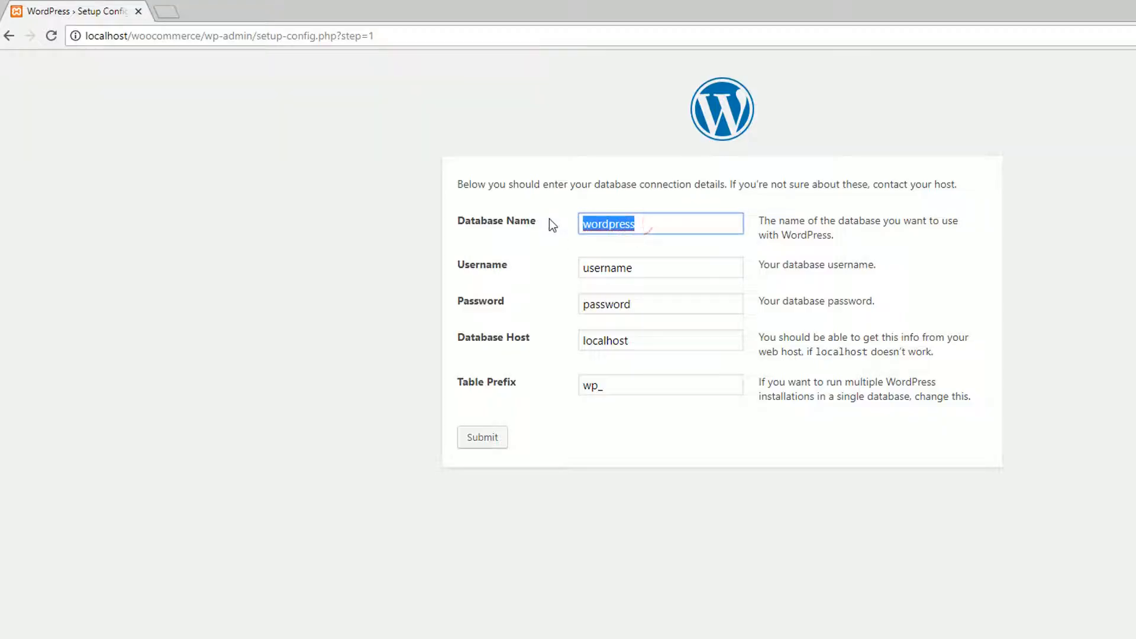
text(woocc)
key(BackSpace)
key(BackSpace)
text(co)
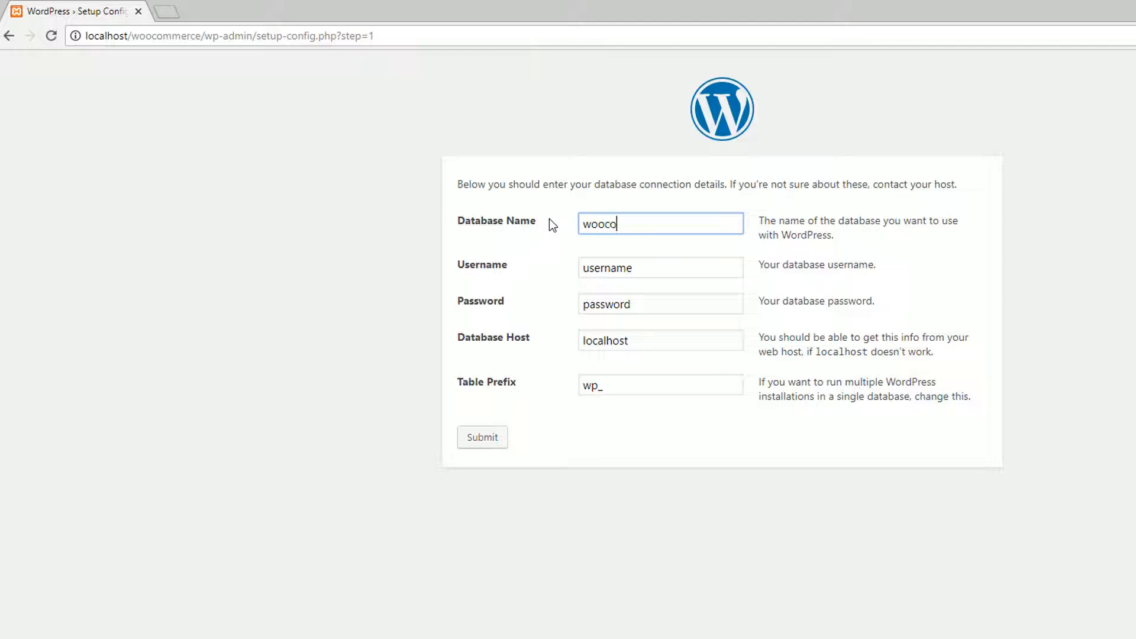
text(ommerce)
key(Tab)
text(root)
key(Tab)
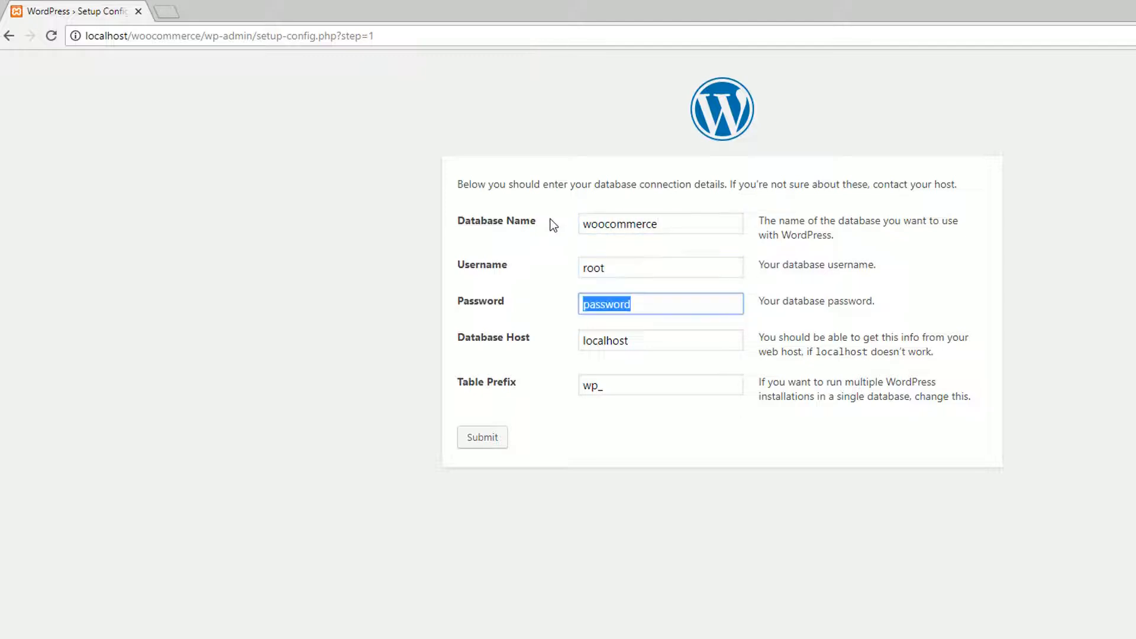
key(BackSpace)
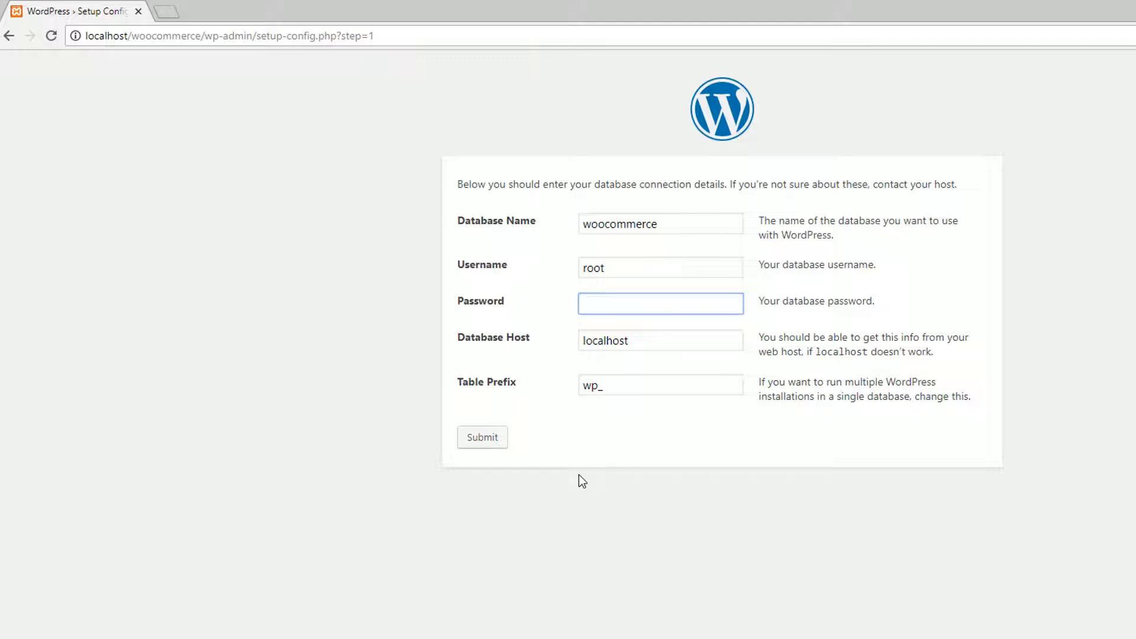
click(471, 377)
click(505, 391)
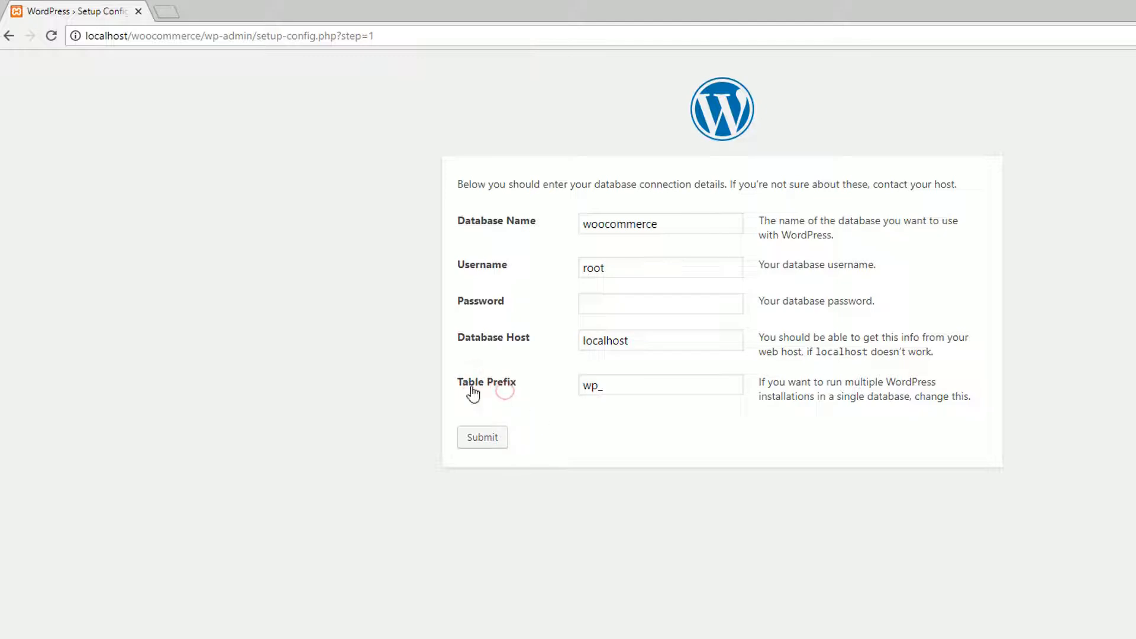
Step: Change the table prefix from wp_ to skz_, submit, and start the installation
drag(598, 386, 570, 387)
text(skz_)
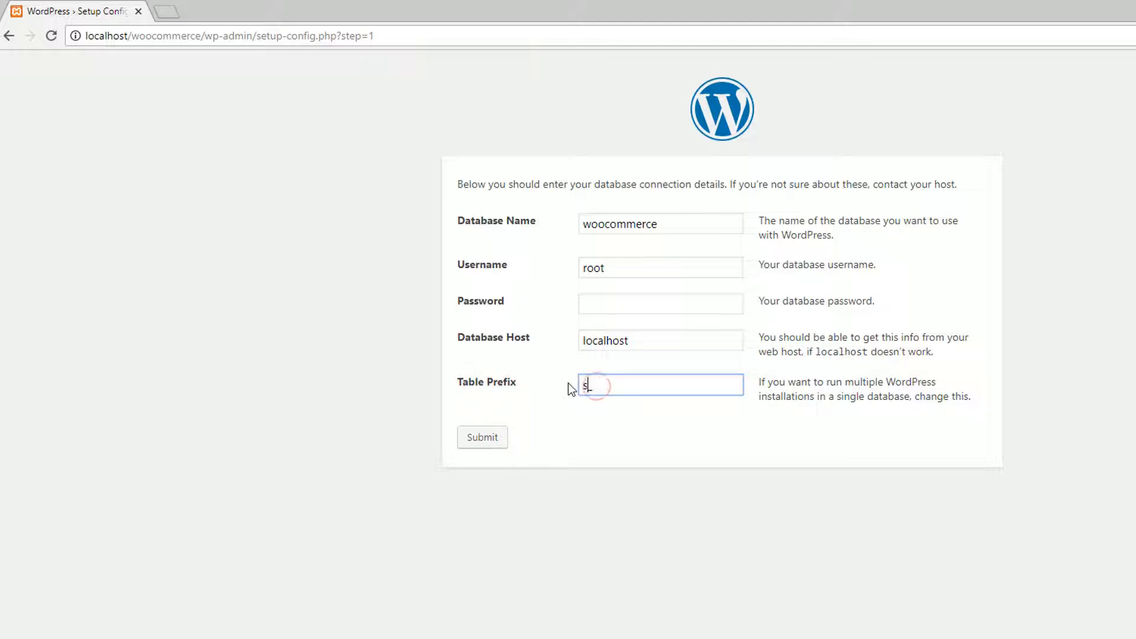
click(532, 500)
click(474, 439)
click(489, 237)
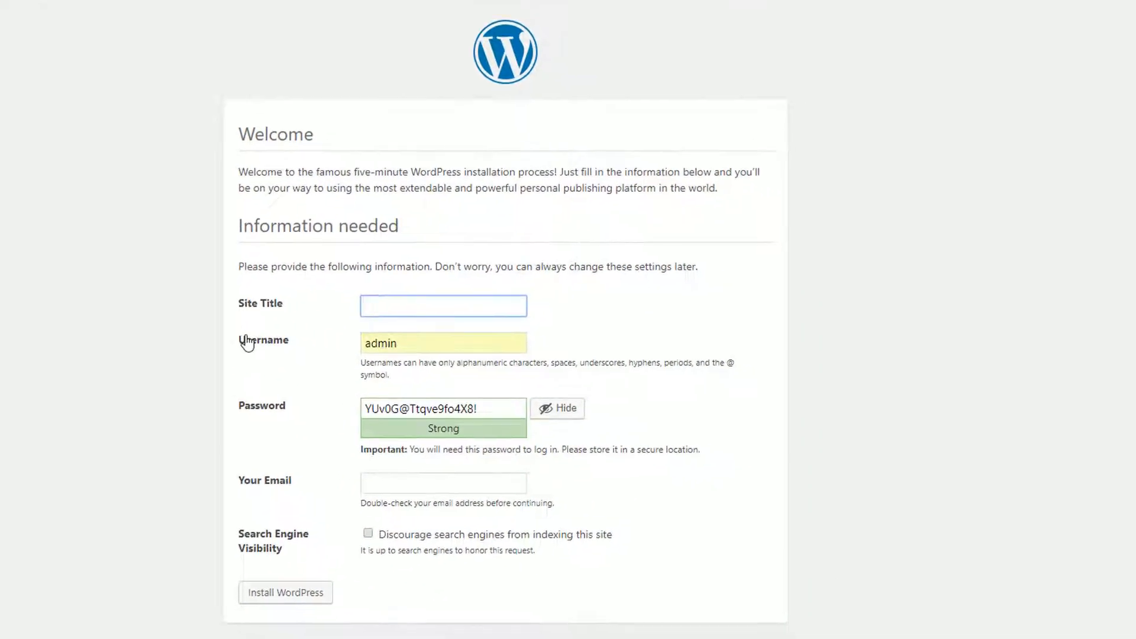
Step: Set site title and username woocommerce, confirm the weak password, add the admin e-mail, and install
text(woocommerce)
key(Tab)
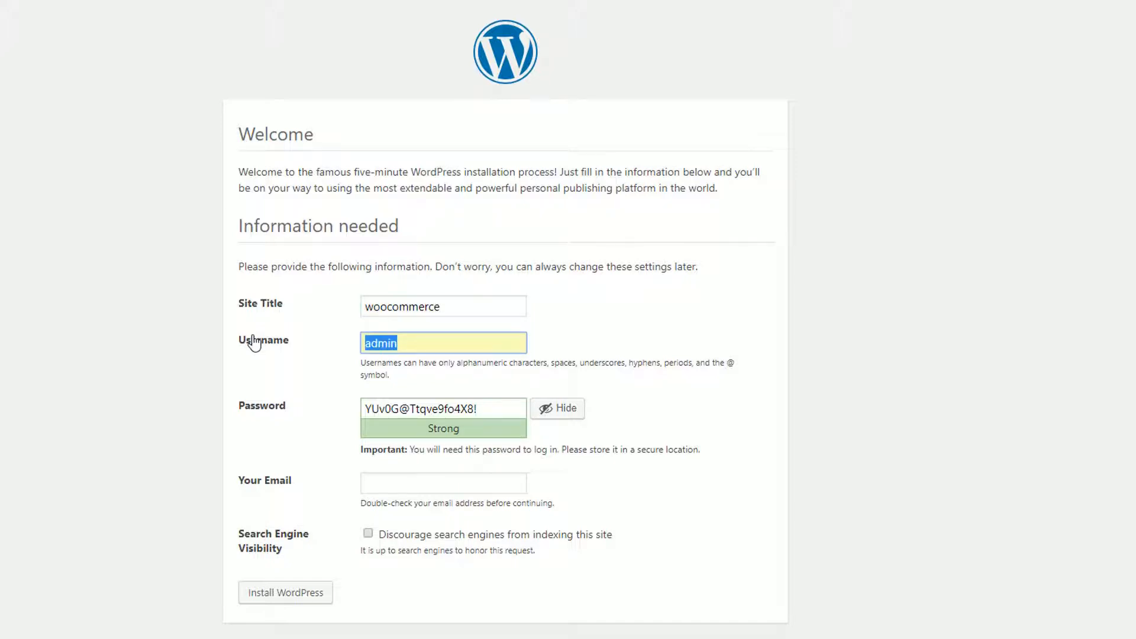
text(w)
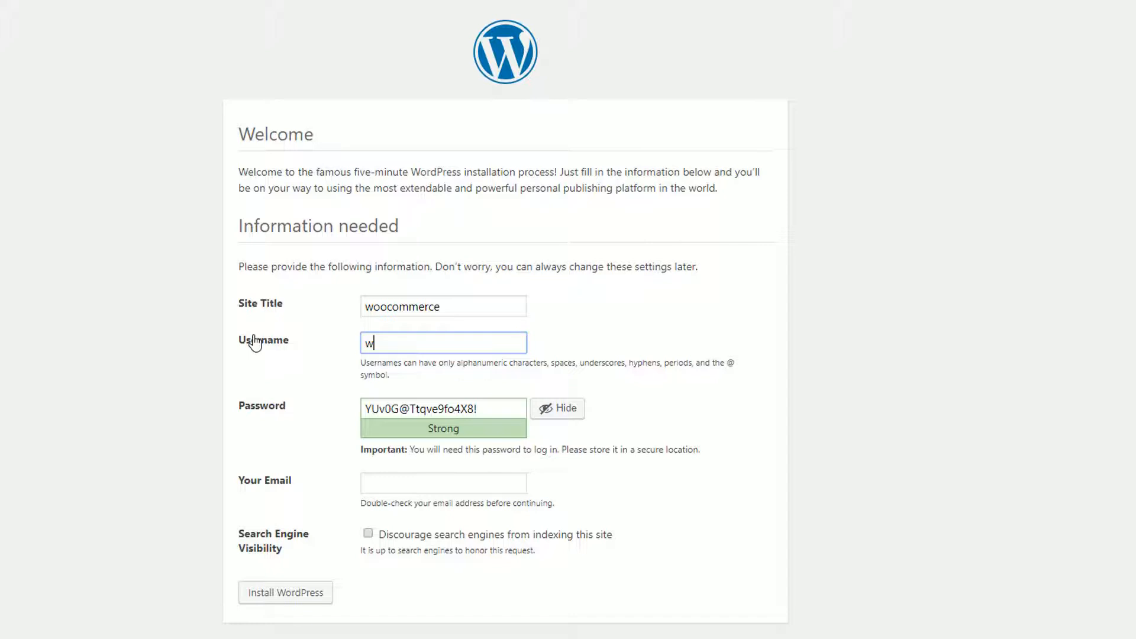
text(oocommerce)
key(Tab)
text(woocommerce)
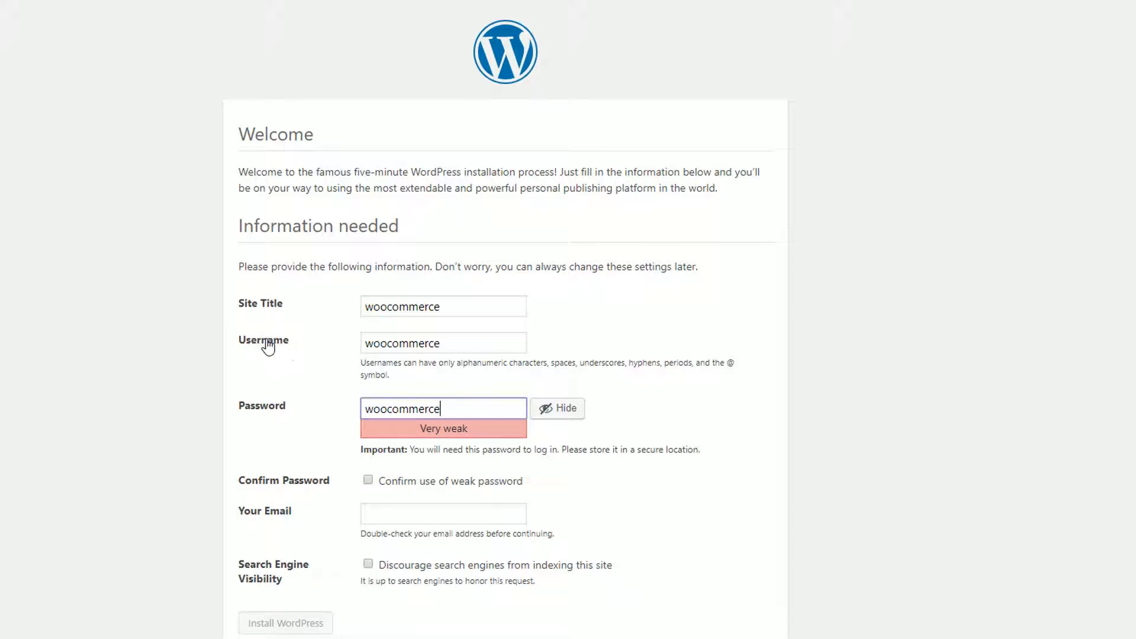
click(368, 480)
click(373, 510)
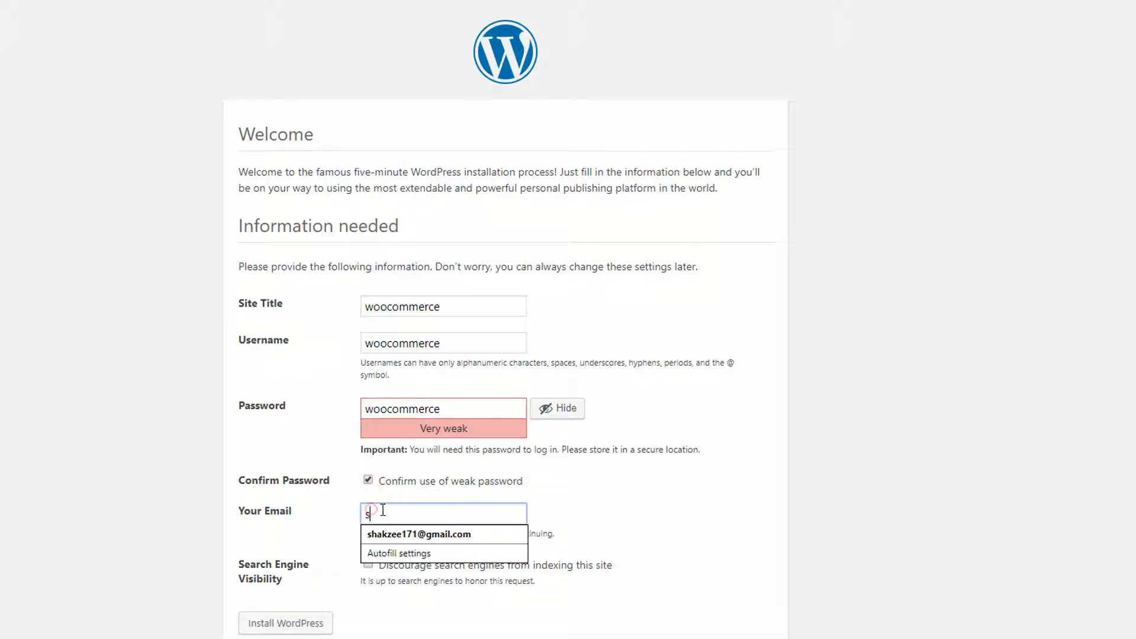
key(Down)
key(Return)
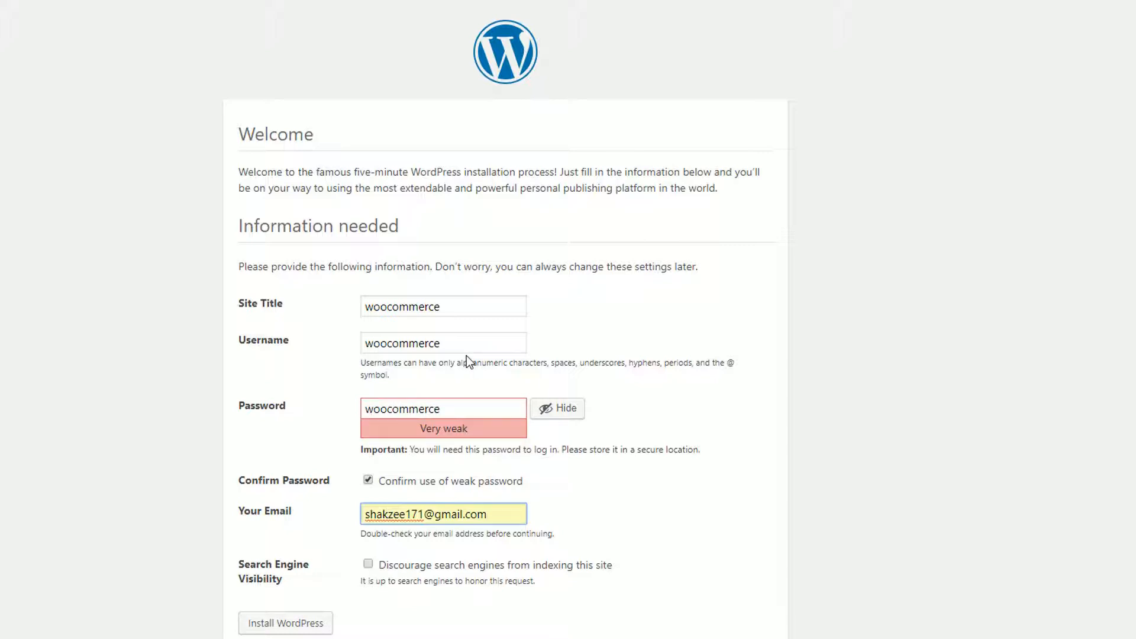
click(284, 622)
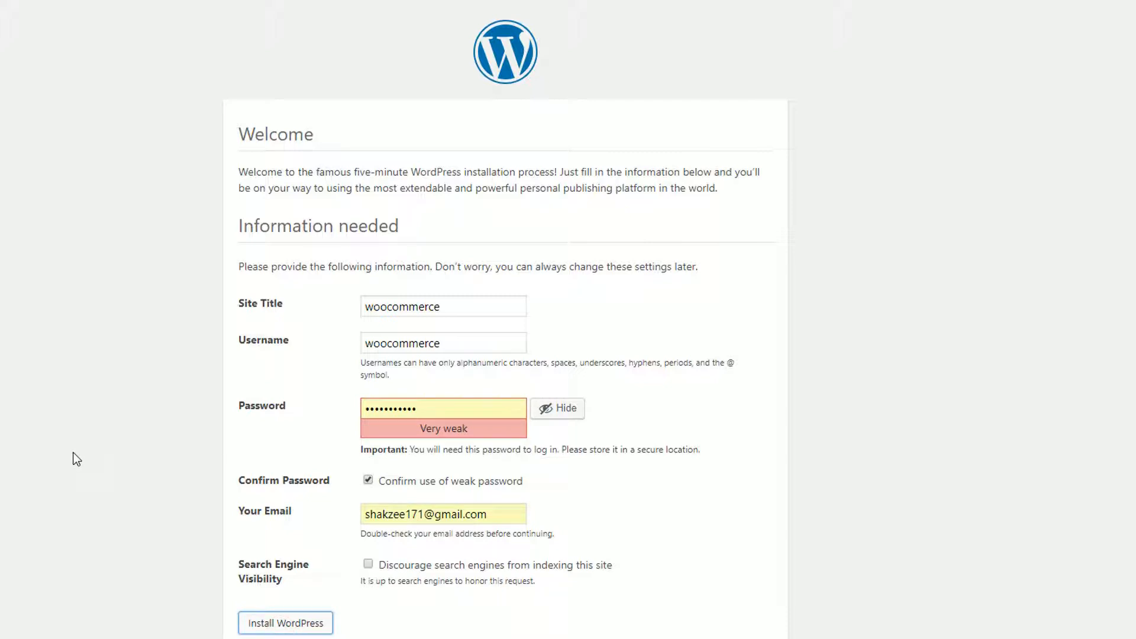
click(277, 299)
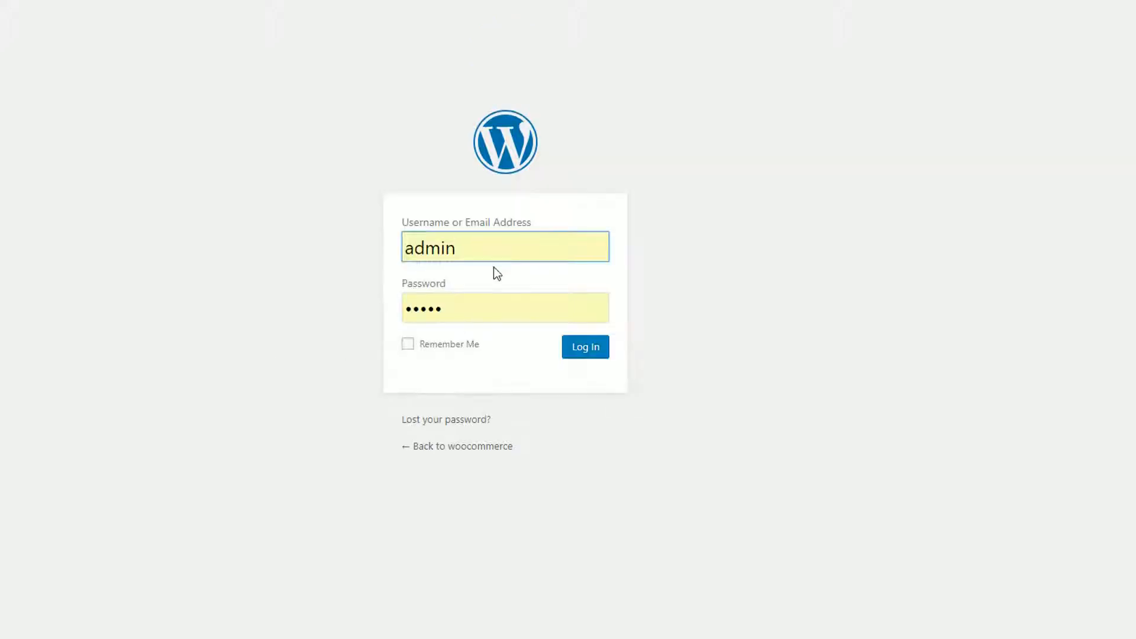
Step: Enter username woocommerce and the account password, and tick Remember Me
double_click(489, 253)
text(woo)
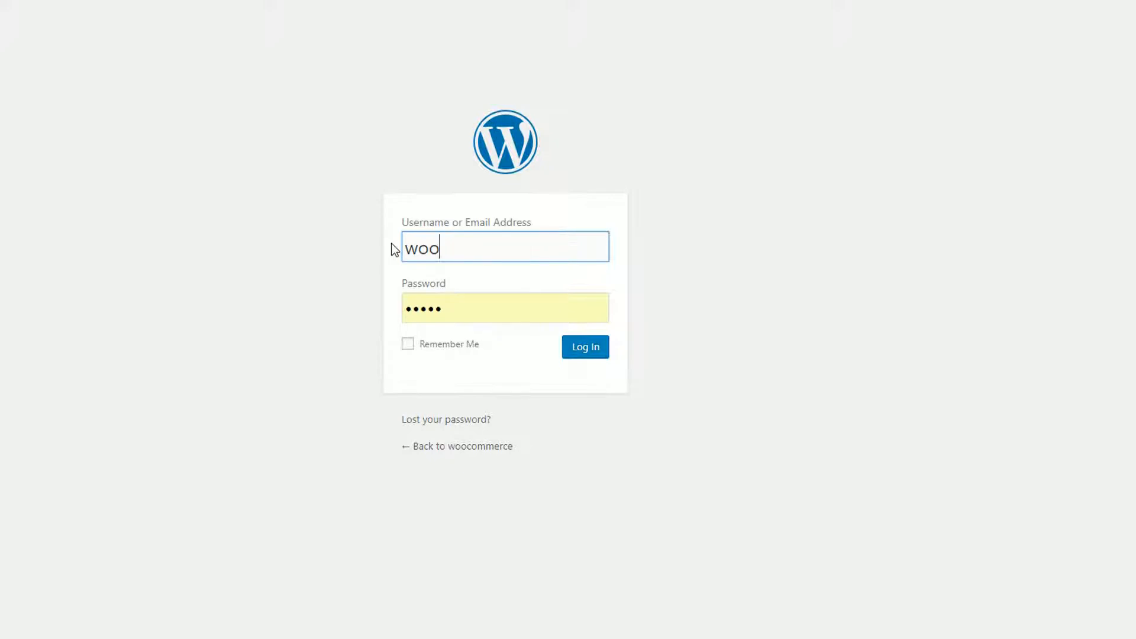
text(commerce)
key(Tab)
text(wooco)
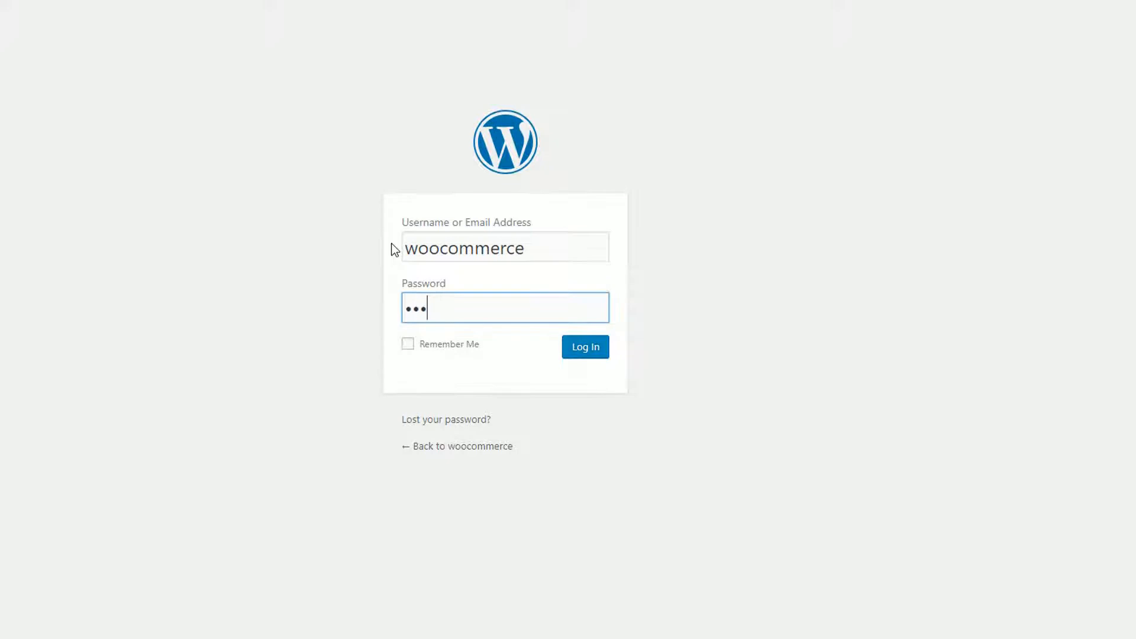
key(BackSpace)
key(BackSpace)
key(BackSpace)
key(BackSpace)
key(BackSpace)
text(woocommerce)
click(415, 340)
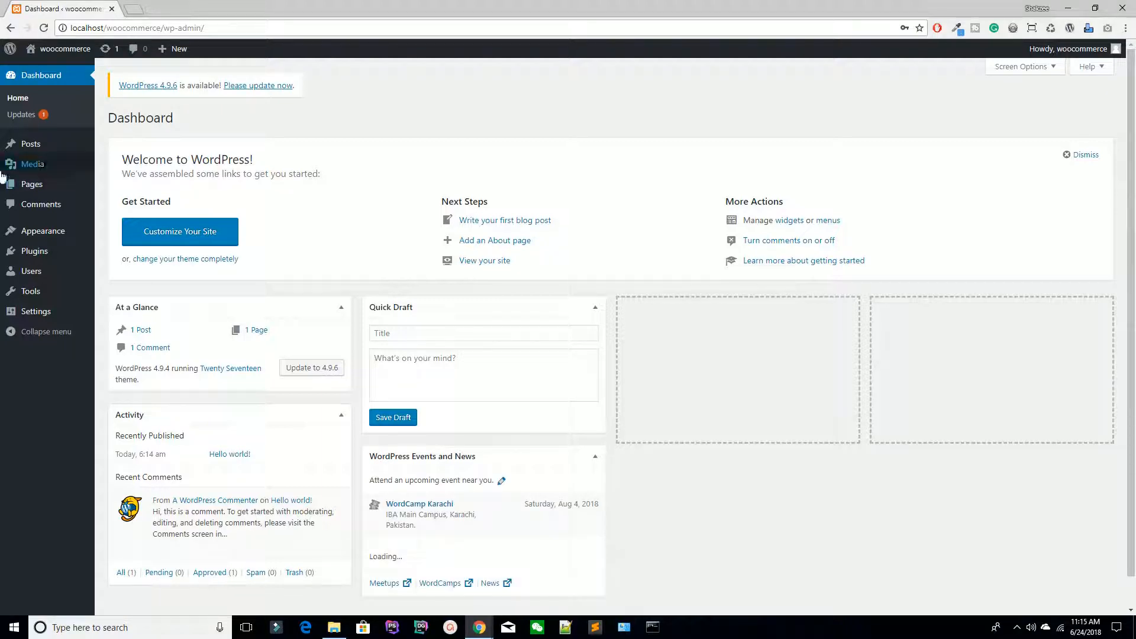
Step: Upgrade WordPress core to version 4.9.6 from the Dashboard Updates page
click(38, 164)
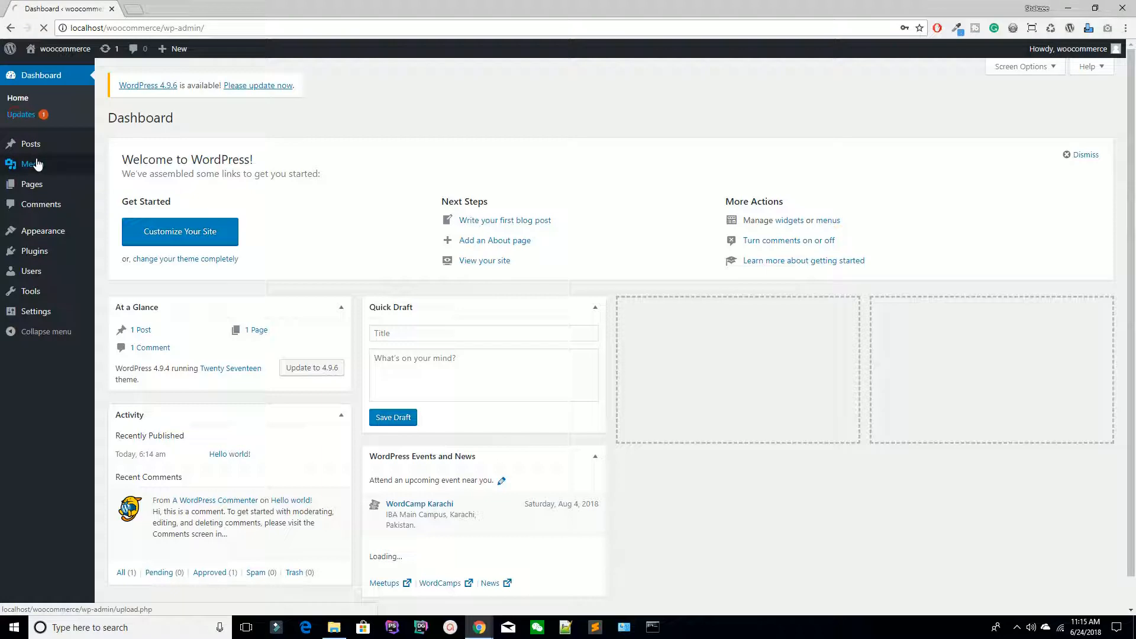
click(34, 122)
scroll(194, 251, down, 2)
scroll(193, 251, up, 2)
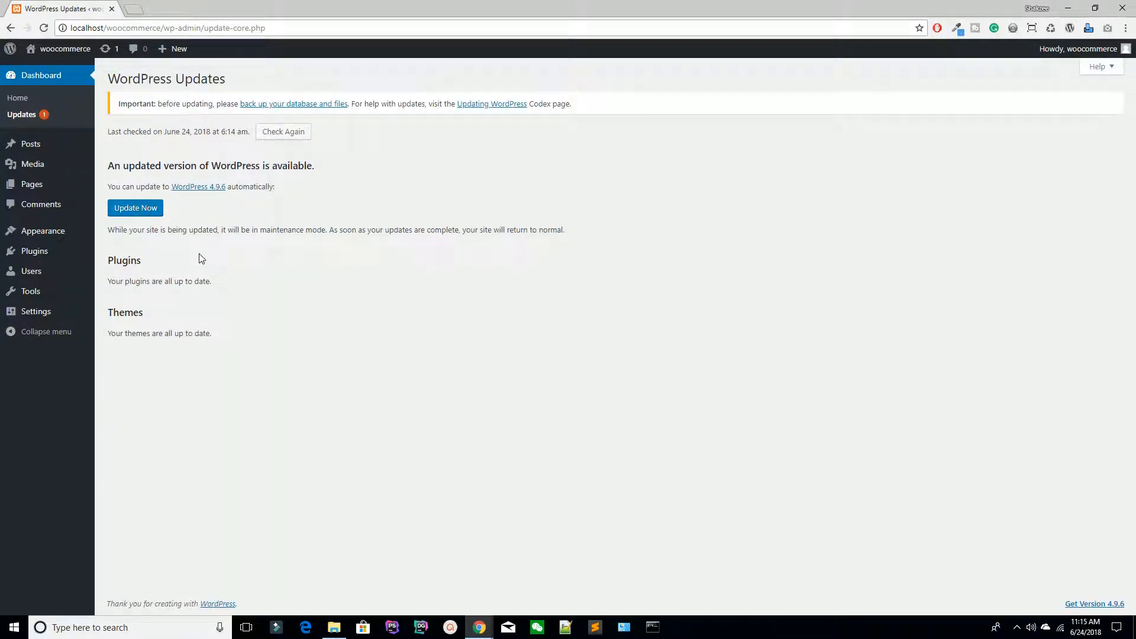
click(132, 207)
click(148, 212)
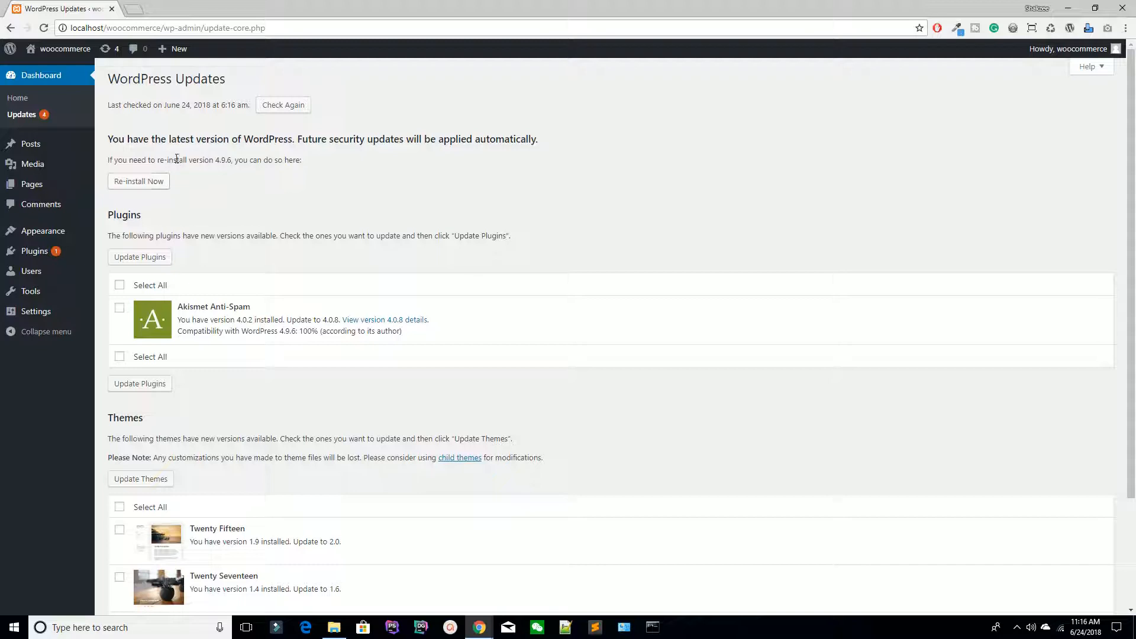
Step: Update the Akismet Anti-Spam plugin to 4.0.8, then go to the Add Plugins page
mouse_move(31, 152)
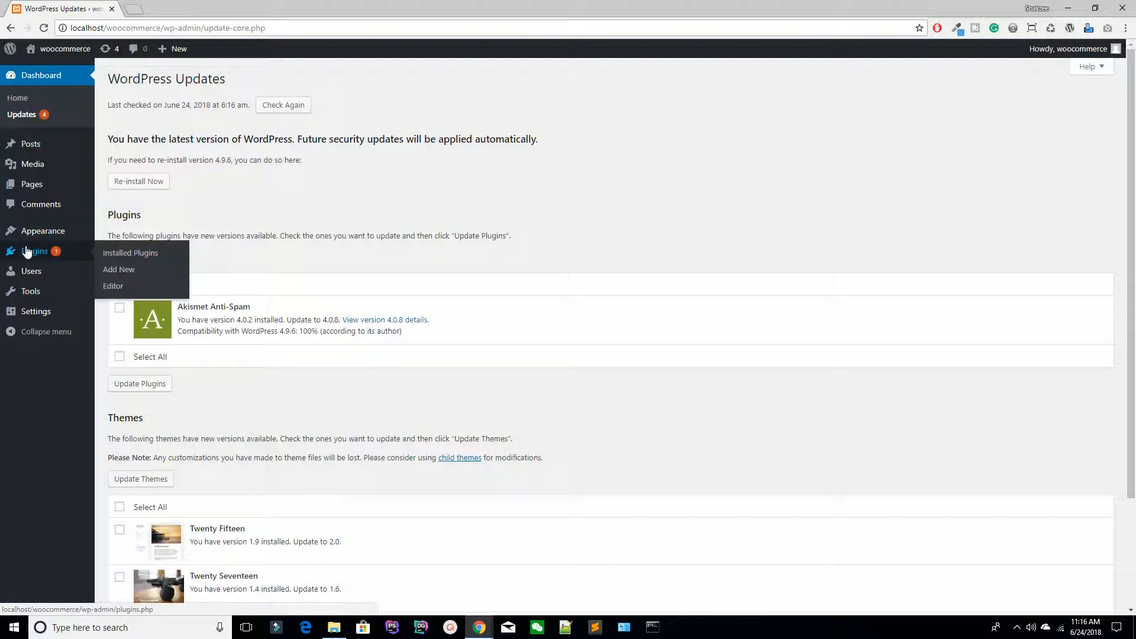
click(121, 253)
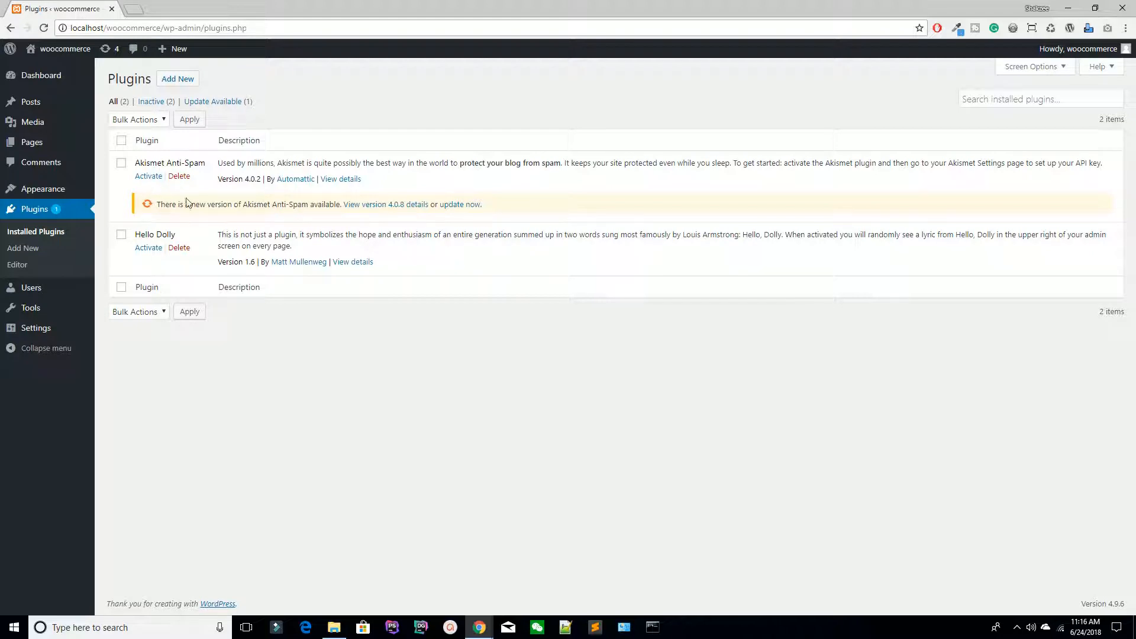
click(460, 204)
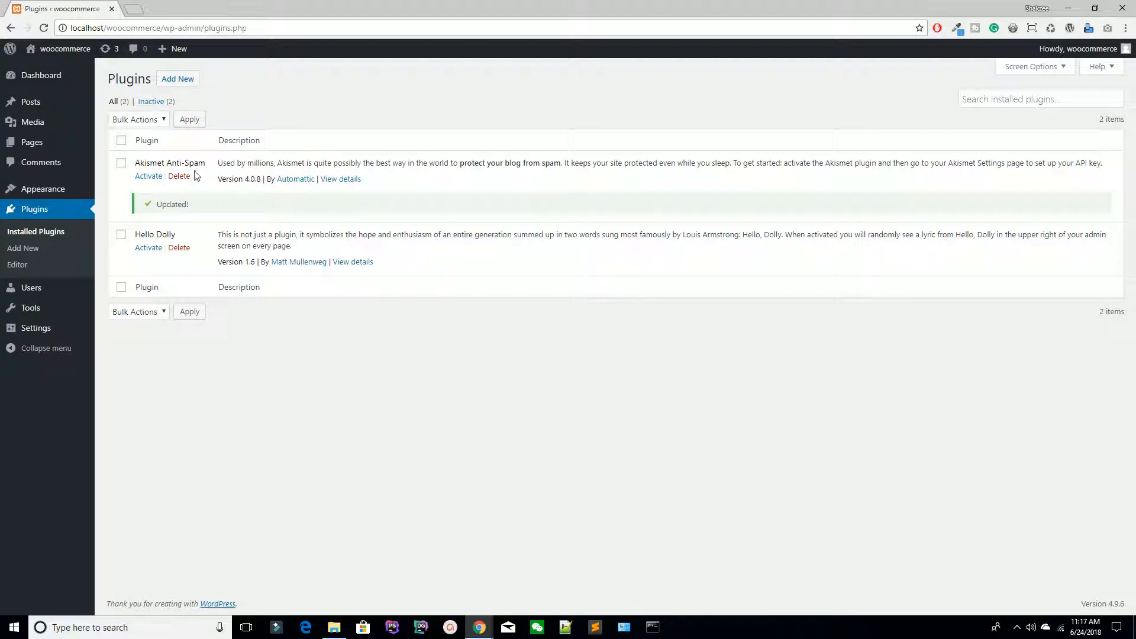
click(175, 83)
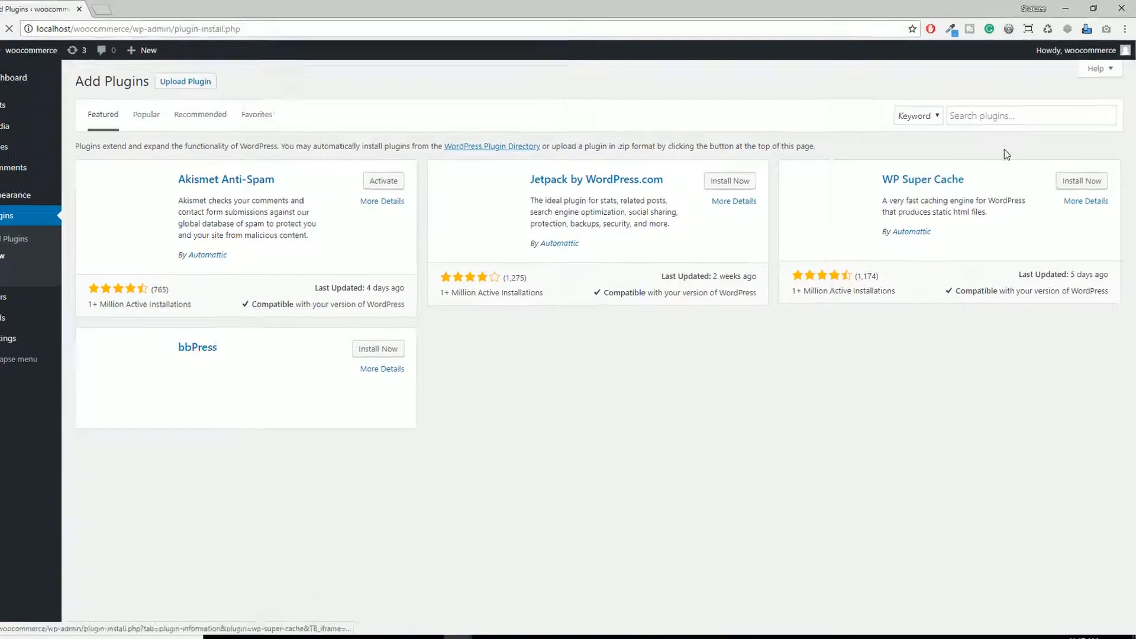
Step: Search the plugin directory for 'woocommerce', then install and activate WooCommerce
click(1001, 112)
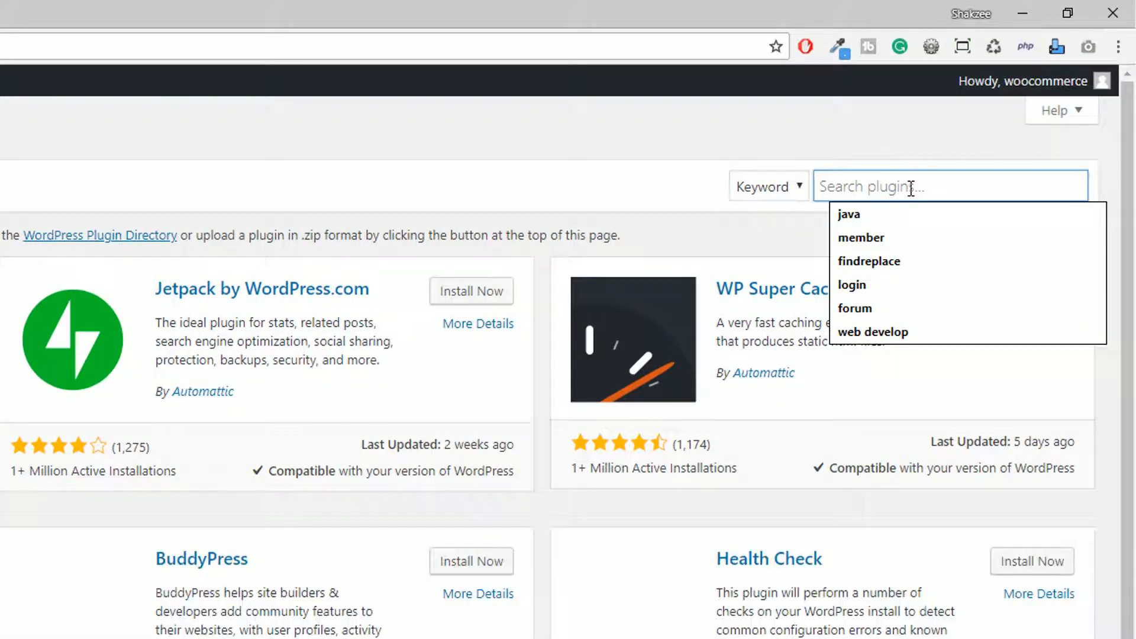
text(woocommerce)
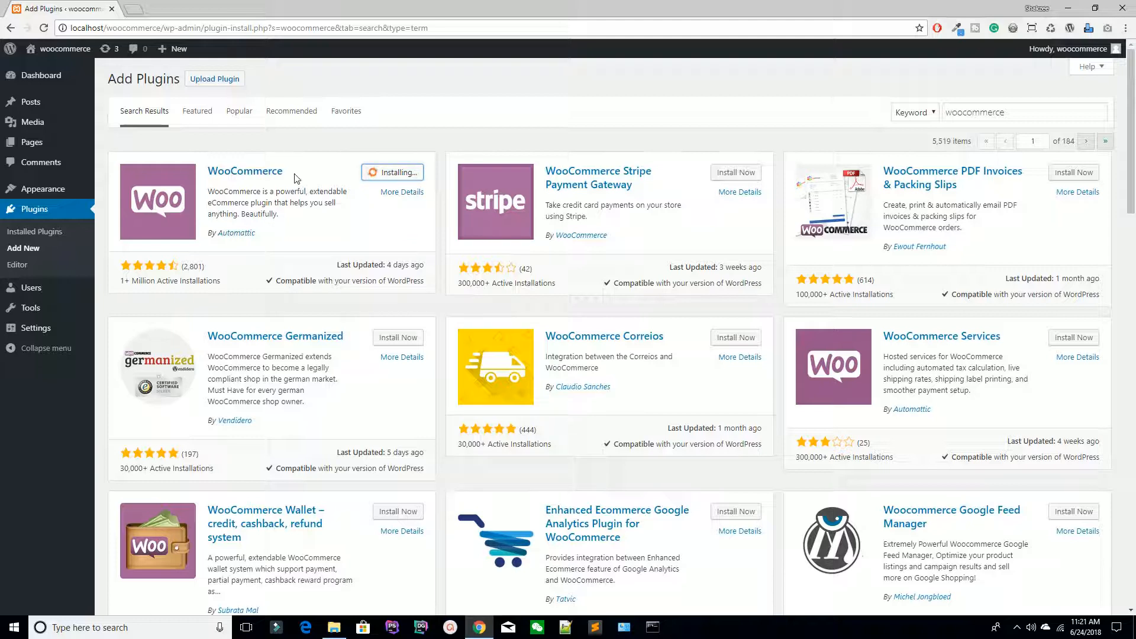
triple_click(885, 205)
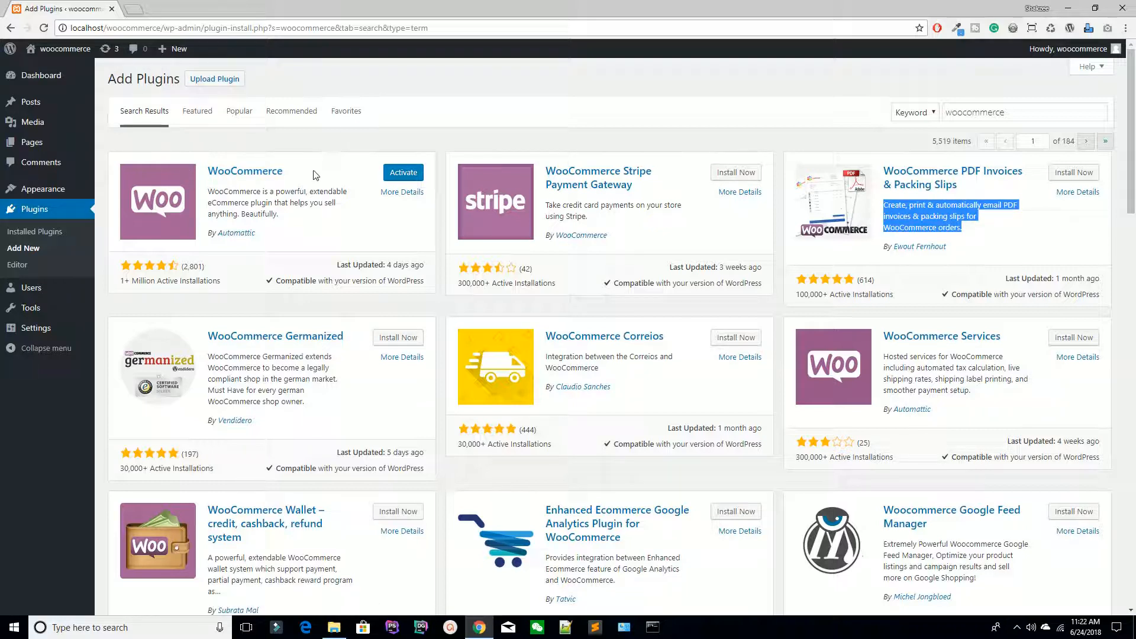
click(402, 173)
Step: Set the store country to Pakistan and autofill the address fields from a saved address
scroll(217, 219, down, 5)
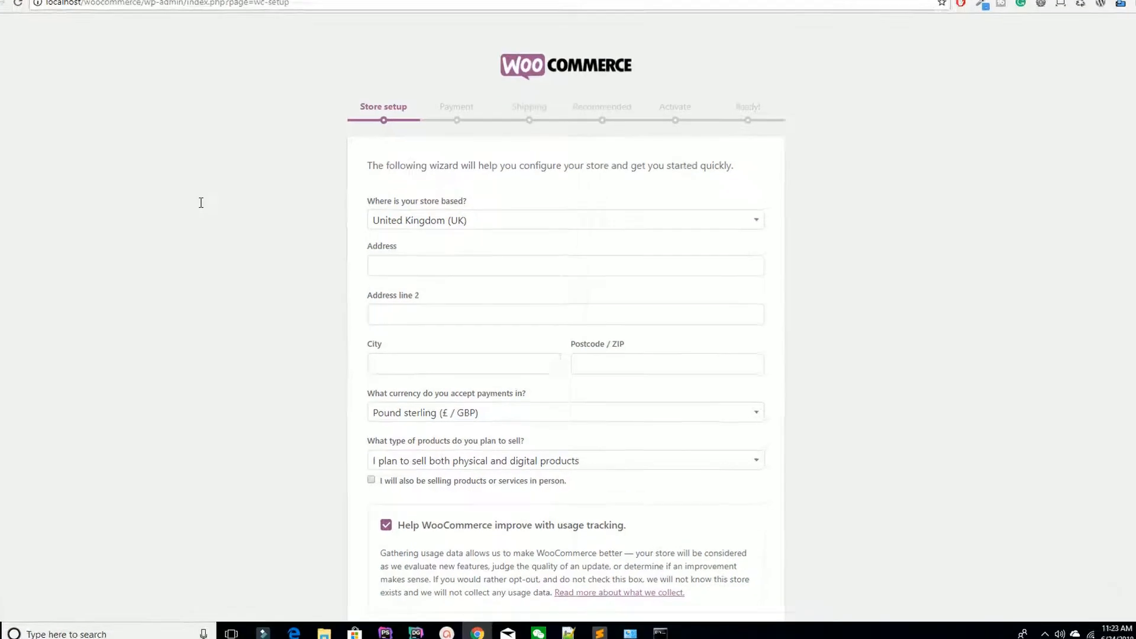
scroll(180, 230, down, 2)
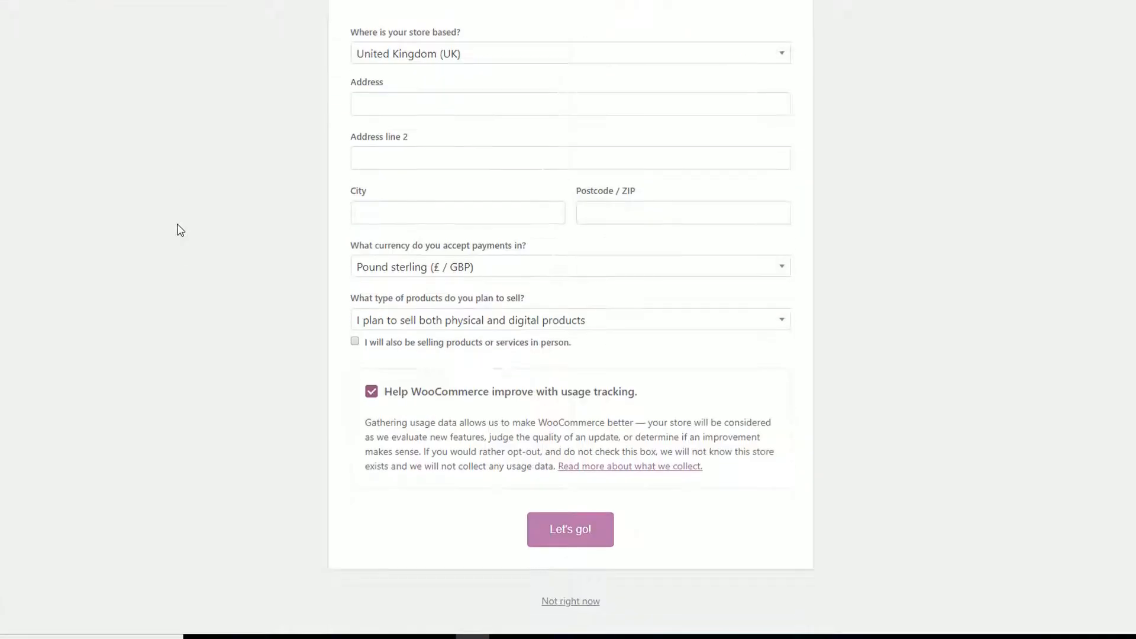
scroll(180, 228, up, 2)
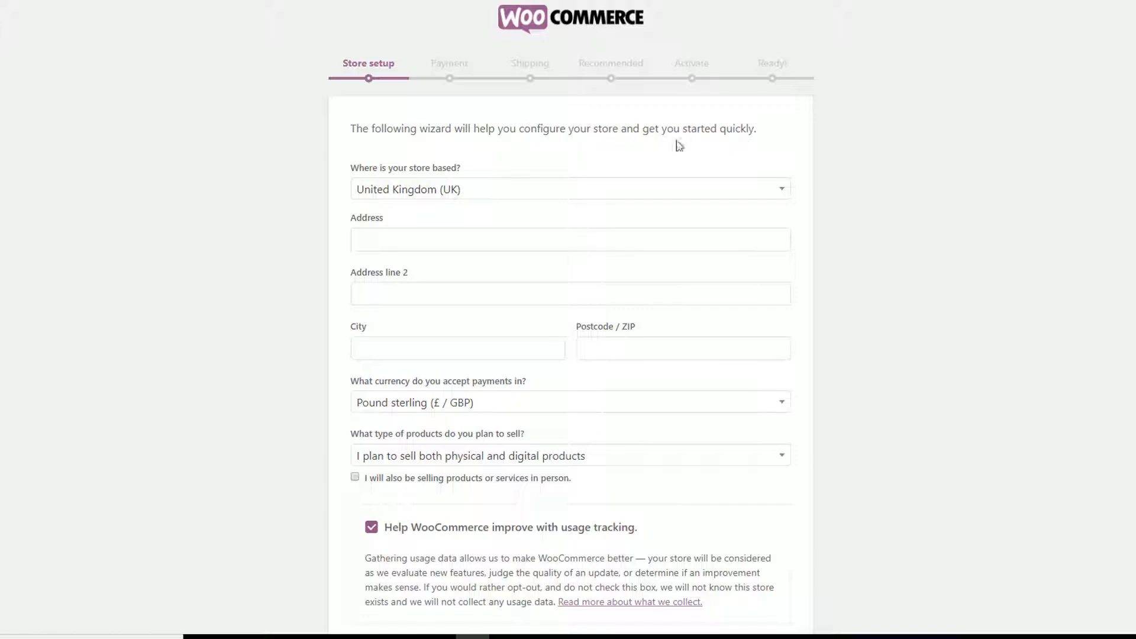
scroll(349, 197, down, 3)
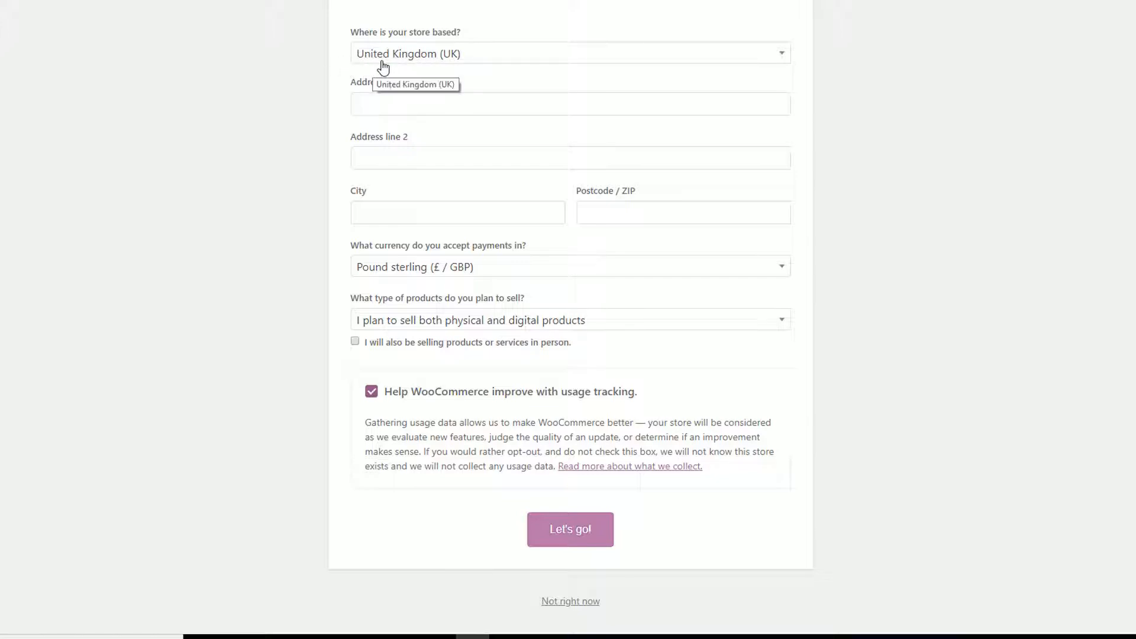
click(479, 59)
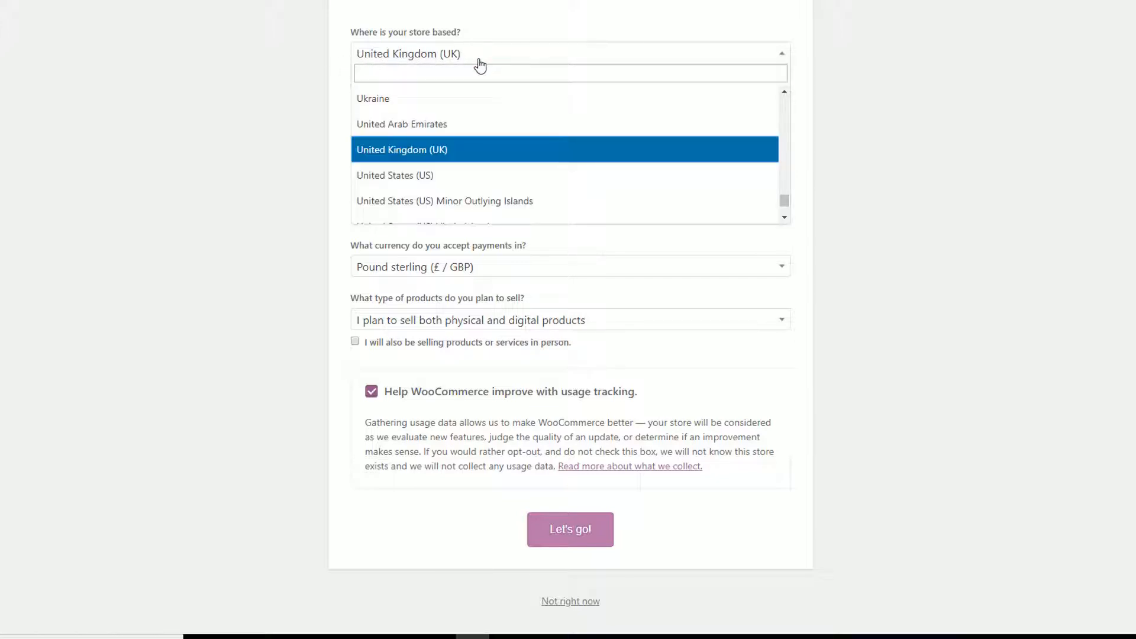
scroll(426, 121, down, 4)
scroll(427, 122, up, 8)
scroll(426, 121, up, 2)
click(434, 71)
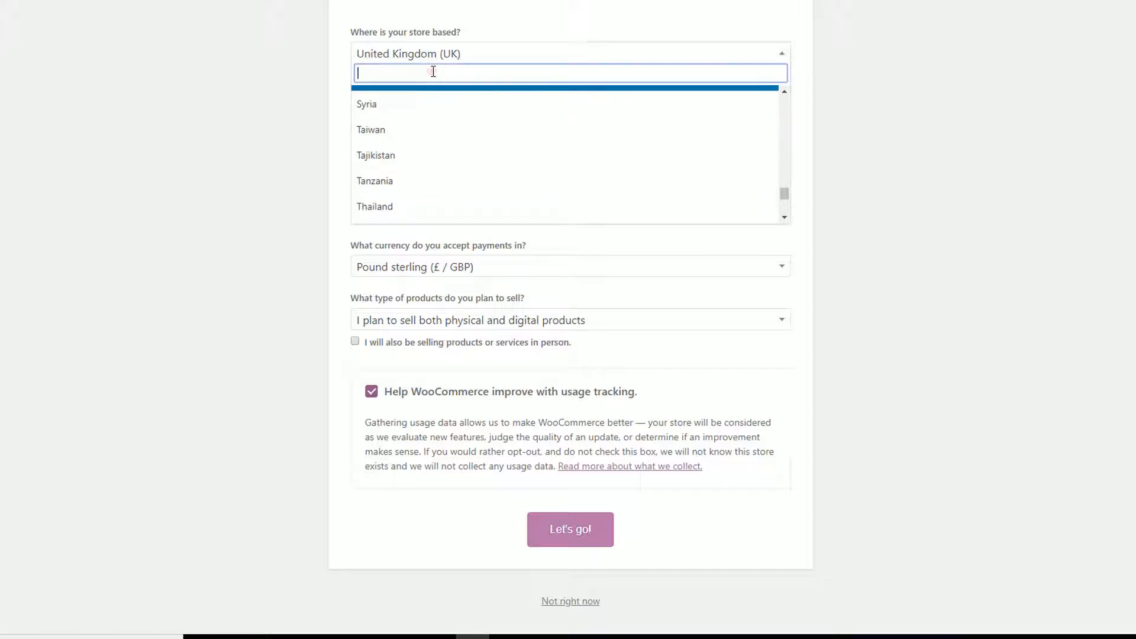
text(pak)
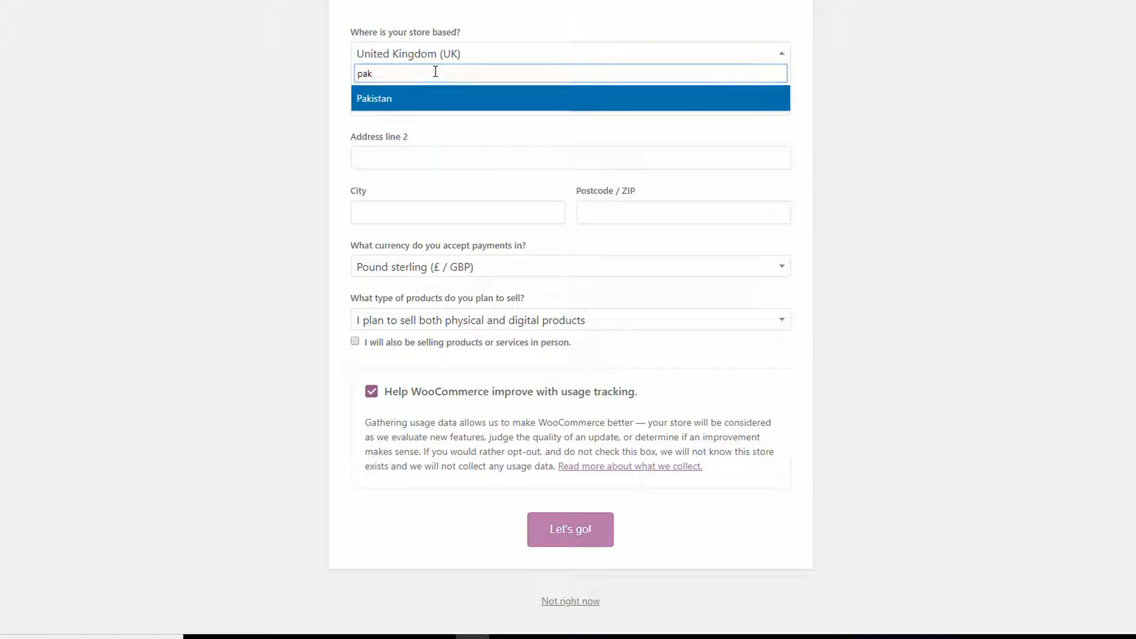
key(Return)
click(374, 105)
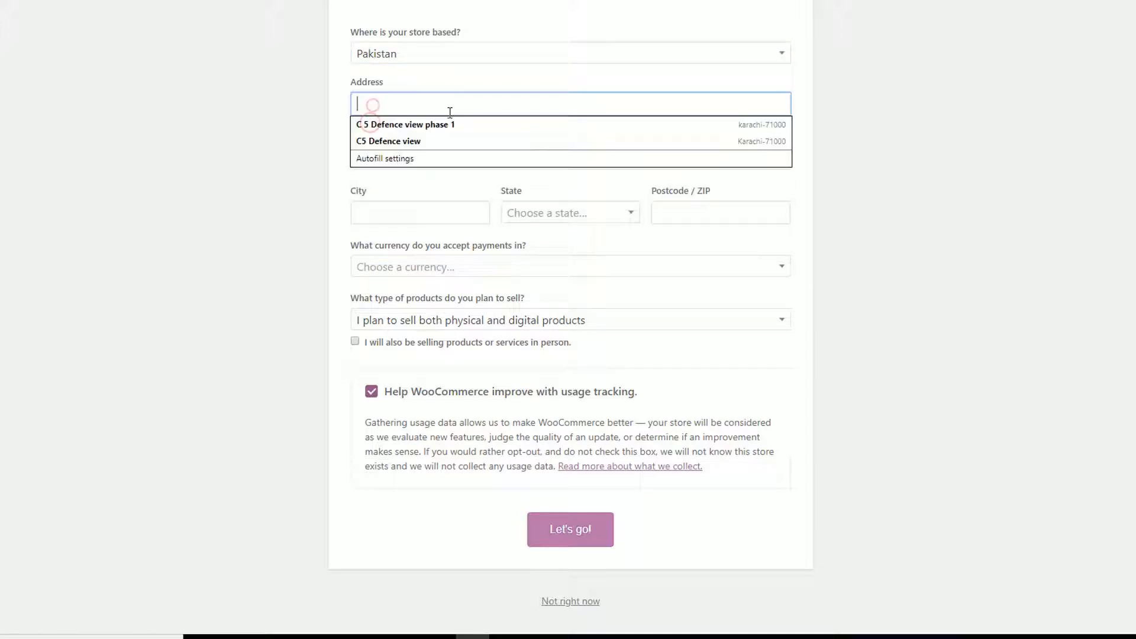
click(414, 122)
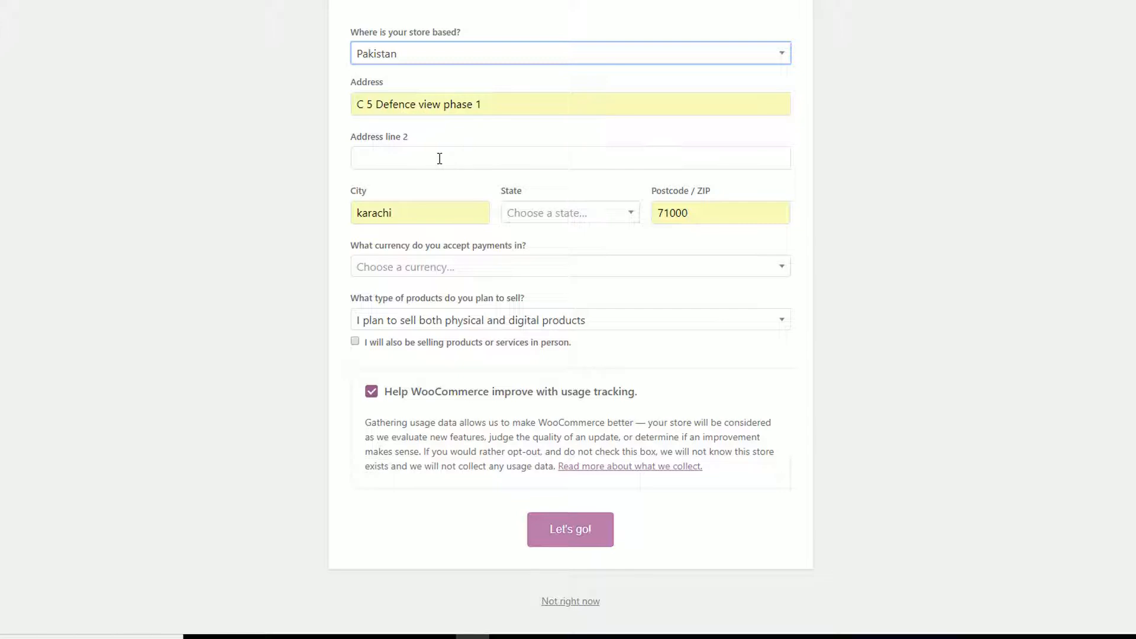
Step: Choose Sindh as the state and US dollar as the store currency
click(567, 214)
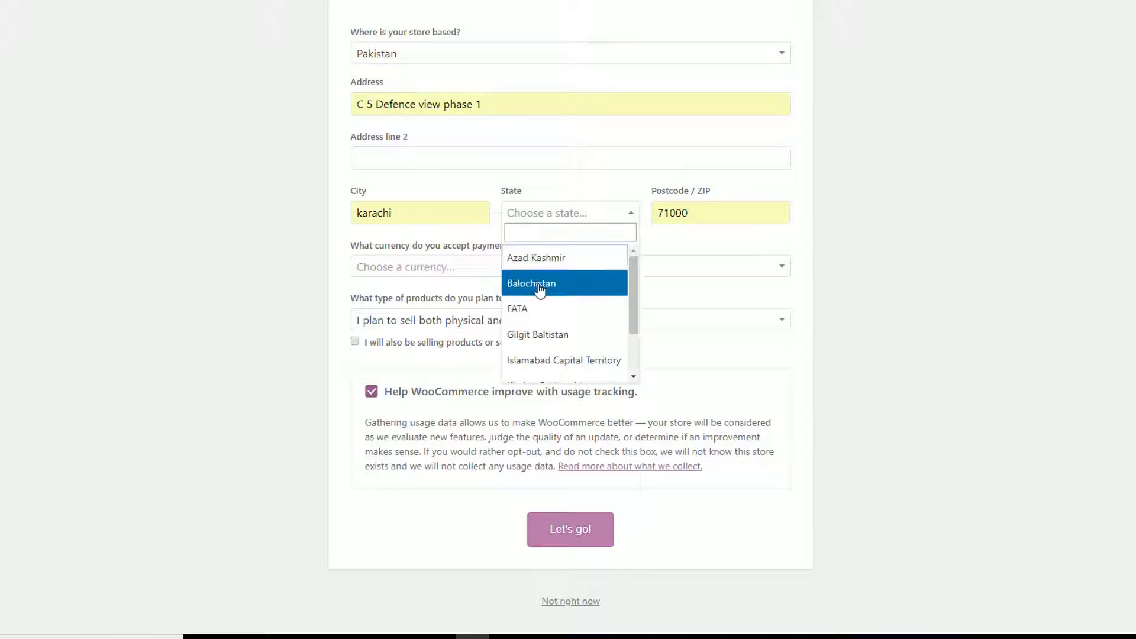
scroll(533, 320, down, 2)
click(520, 370)
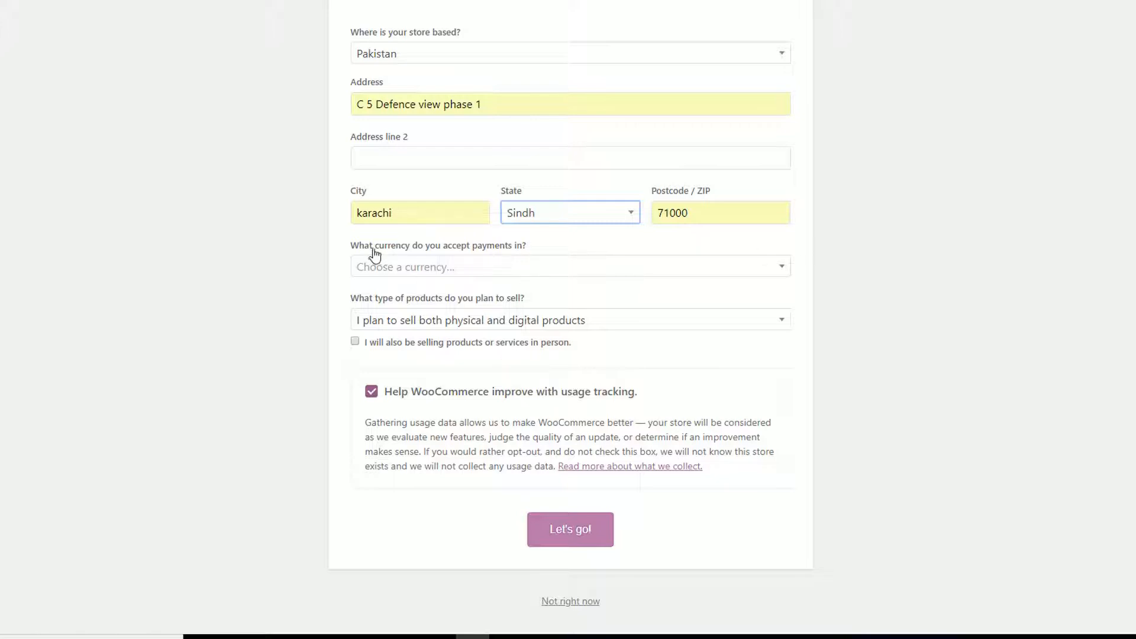
click(509, 268)
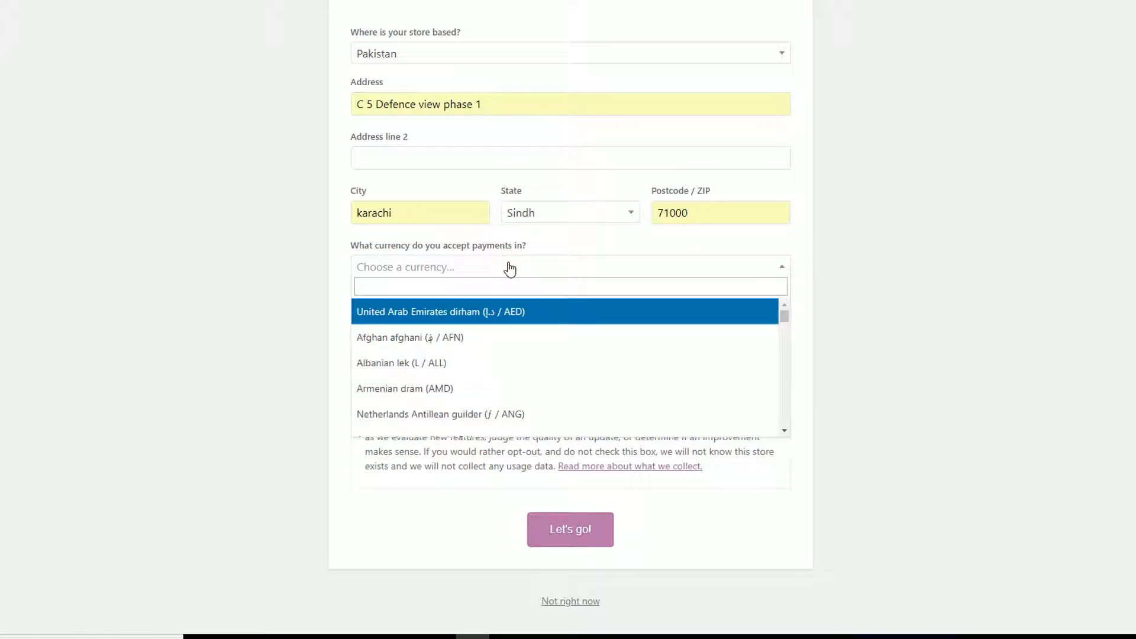
scroll(471, 349, down, 2)
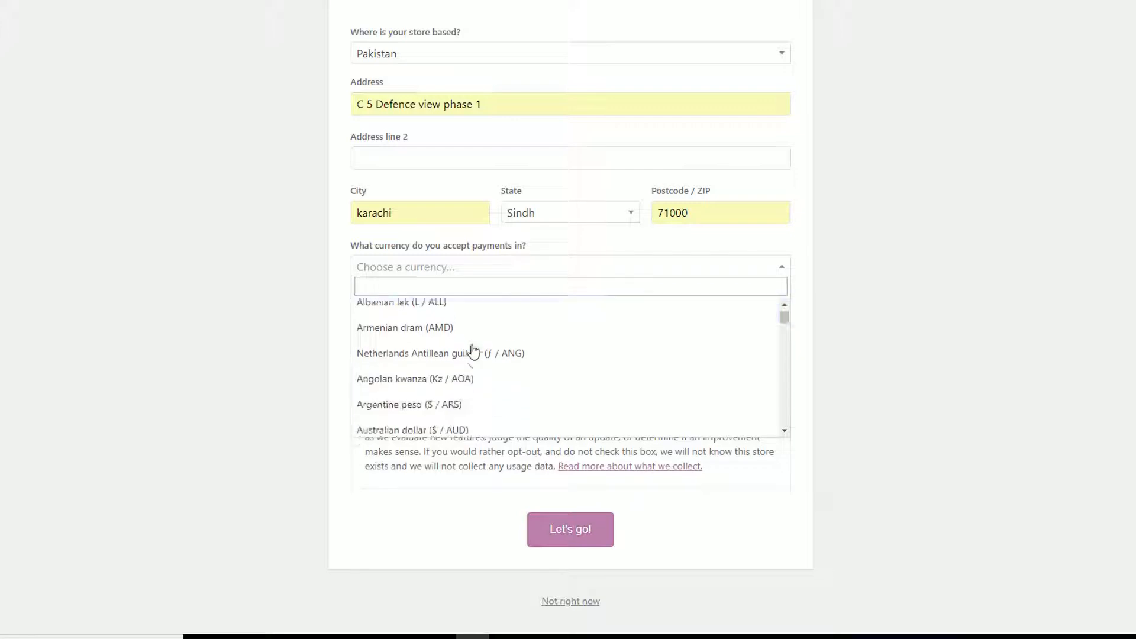
scroll(473, 331, up, 2)
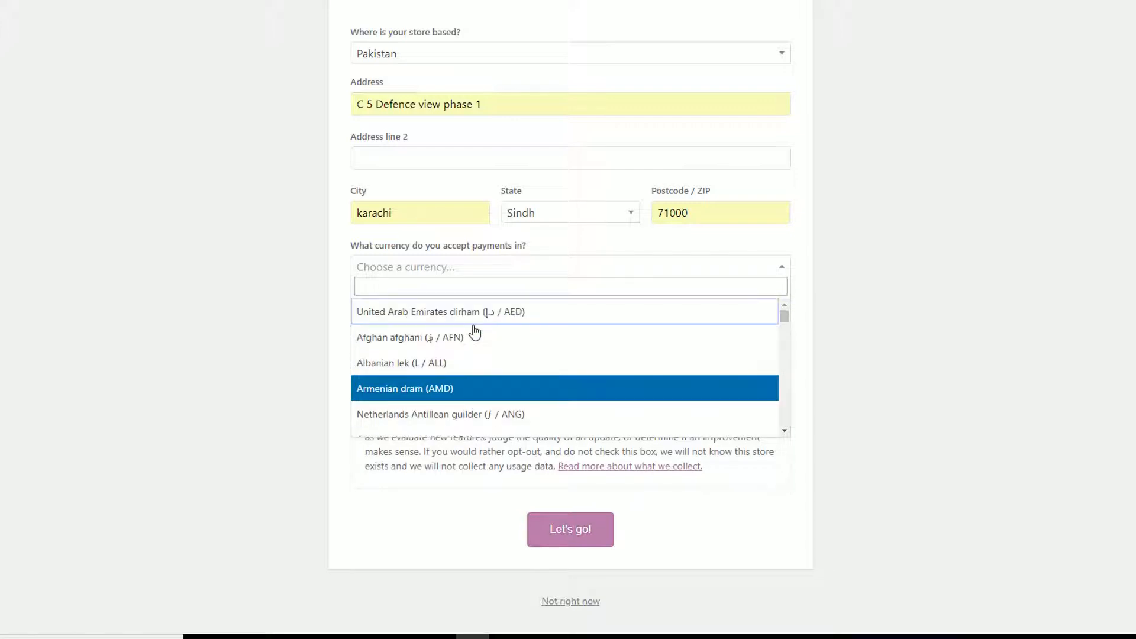
click(852, 292)
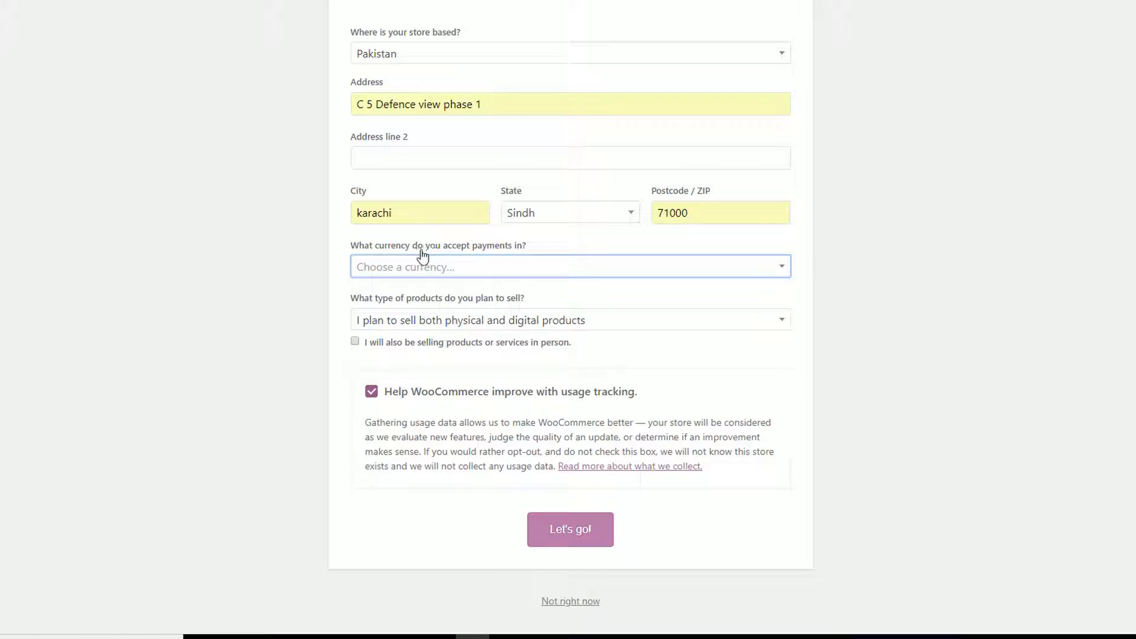
click(454, 268)
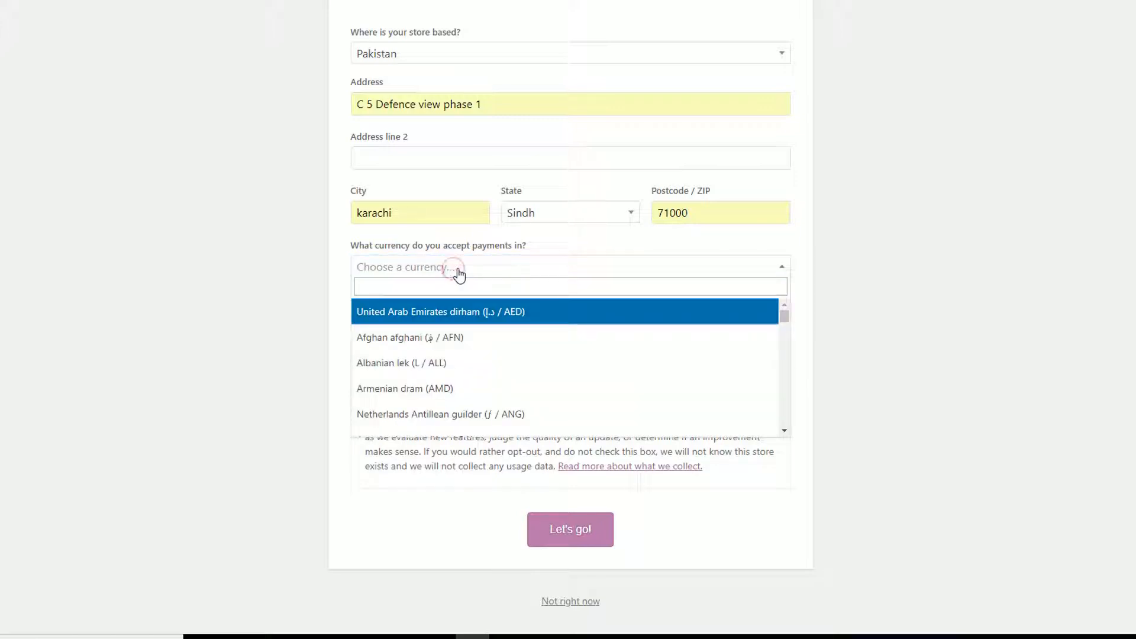
text(united)
click(436, 335)
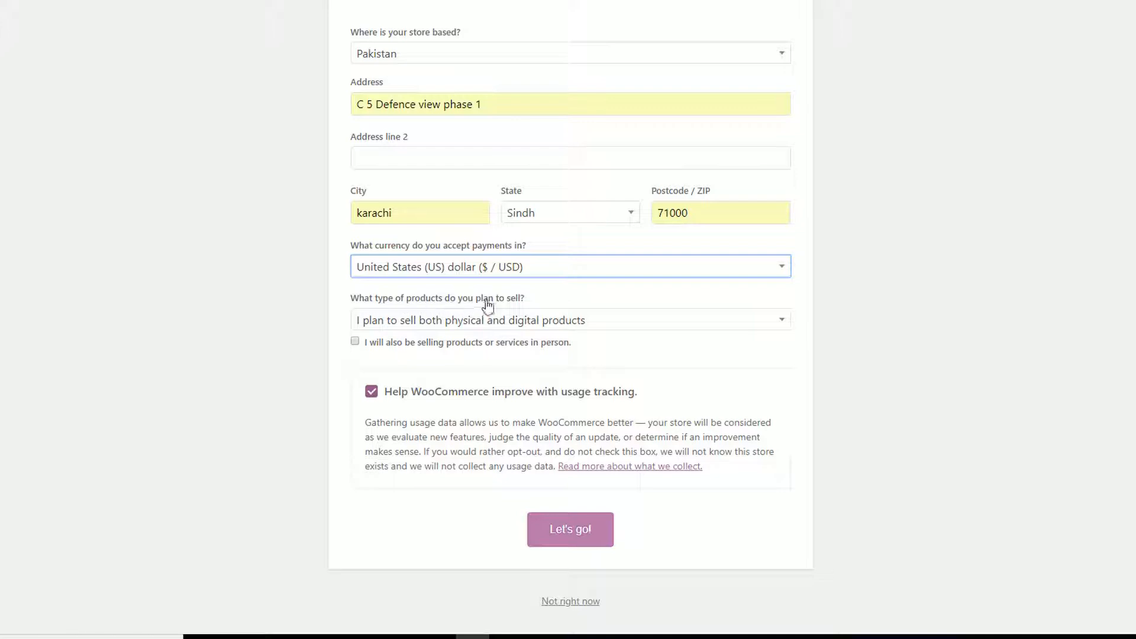
Step: Keep physical and digital products, tick in-person selling, and submit the store details
click(405, 323)
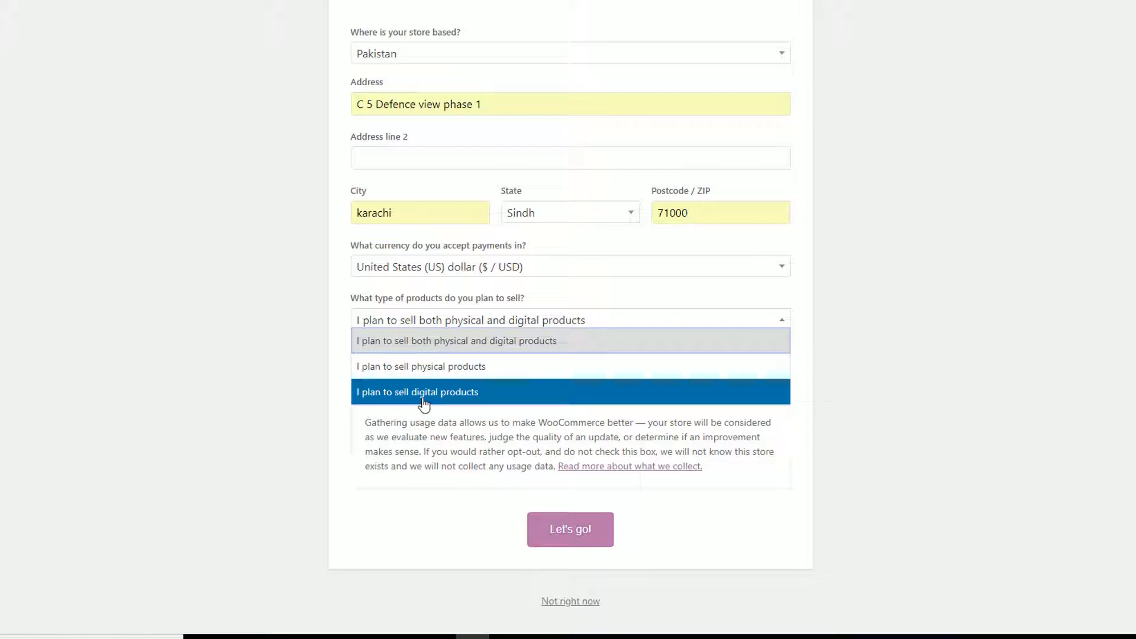
click(421, 353)
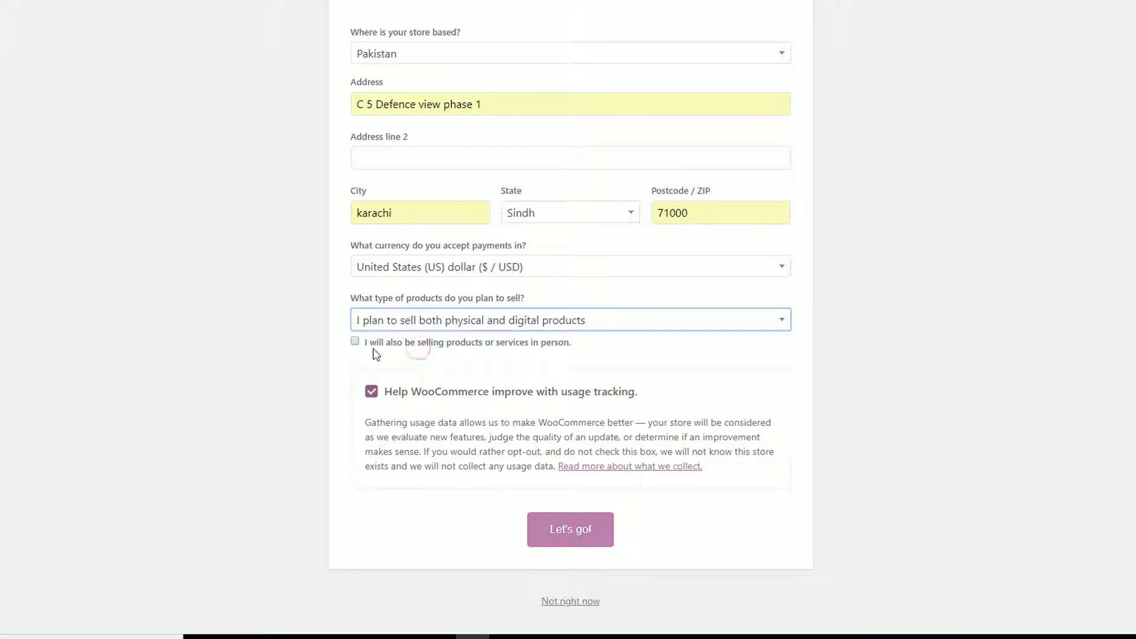
click(538, 323)
click(890, 309)
click(356, 342)
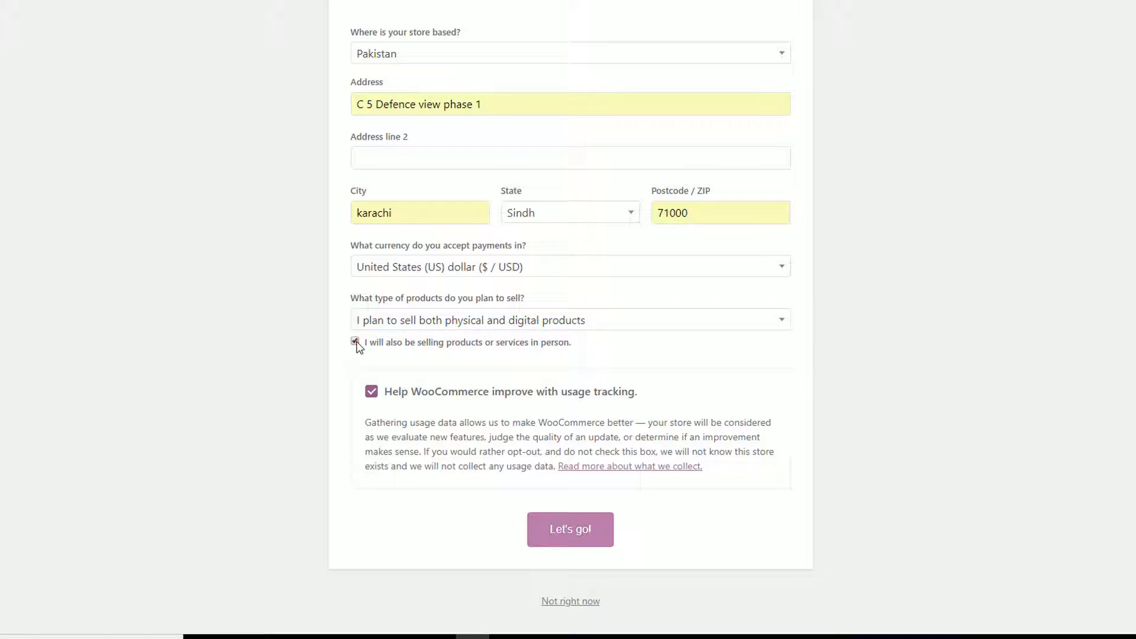
click(598, 525)
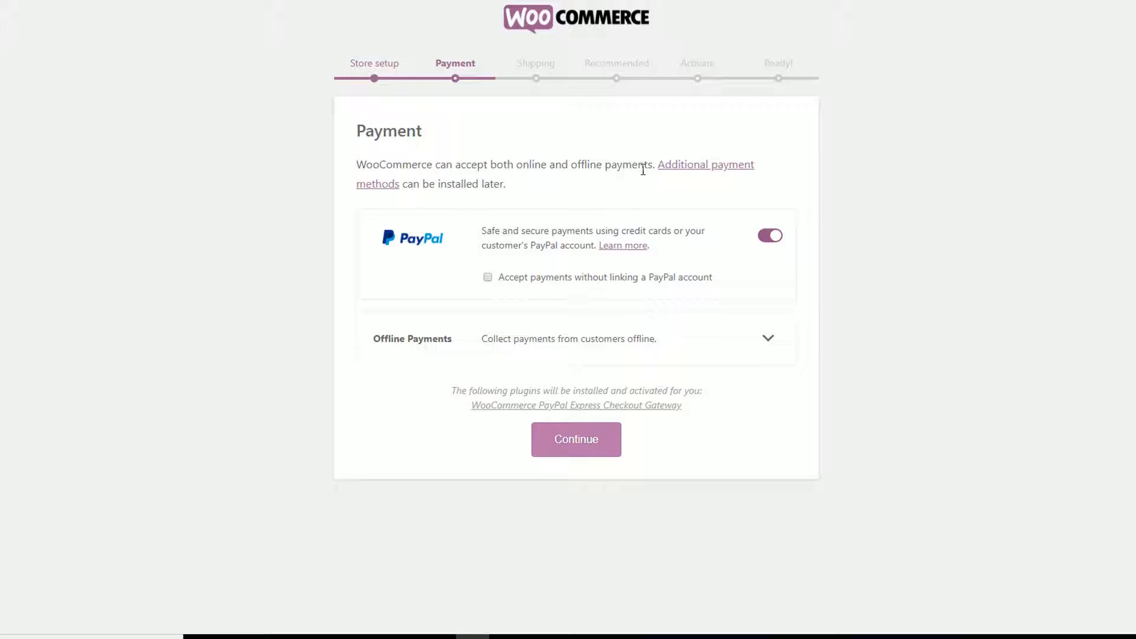
Step: Accept PayPal payments without linking an account and expand the offline payment options
click(488, 278)
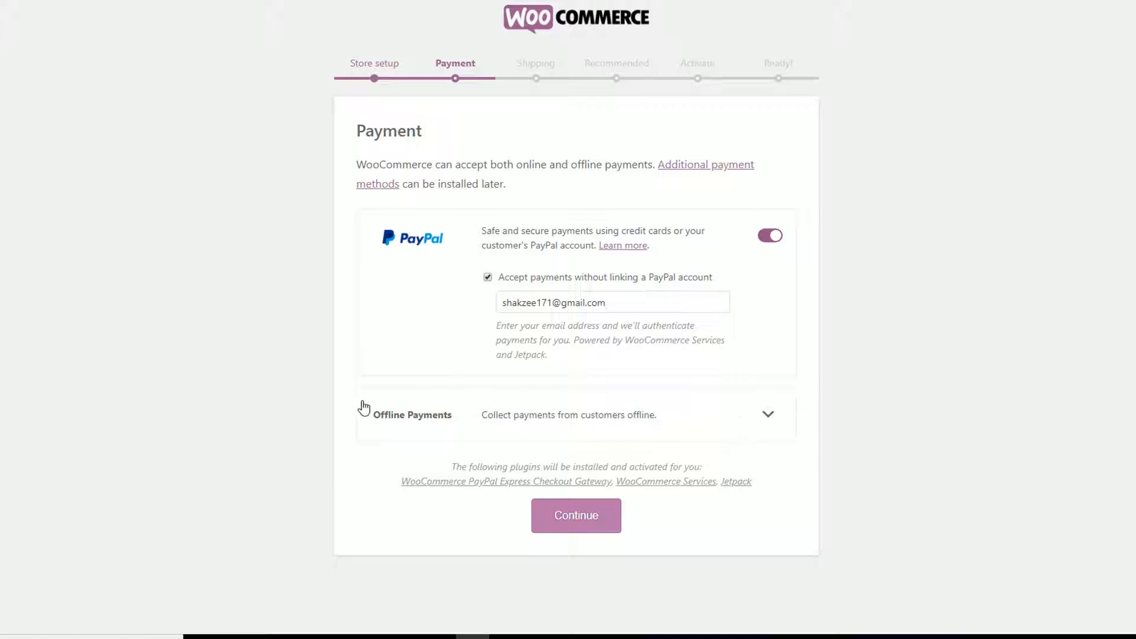
click(768, 421)
scroll(997, 372, down, 2)
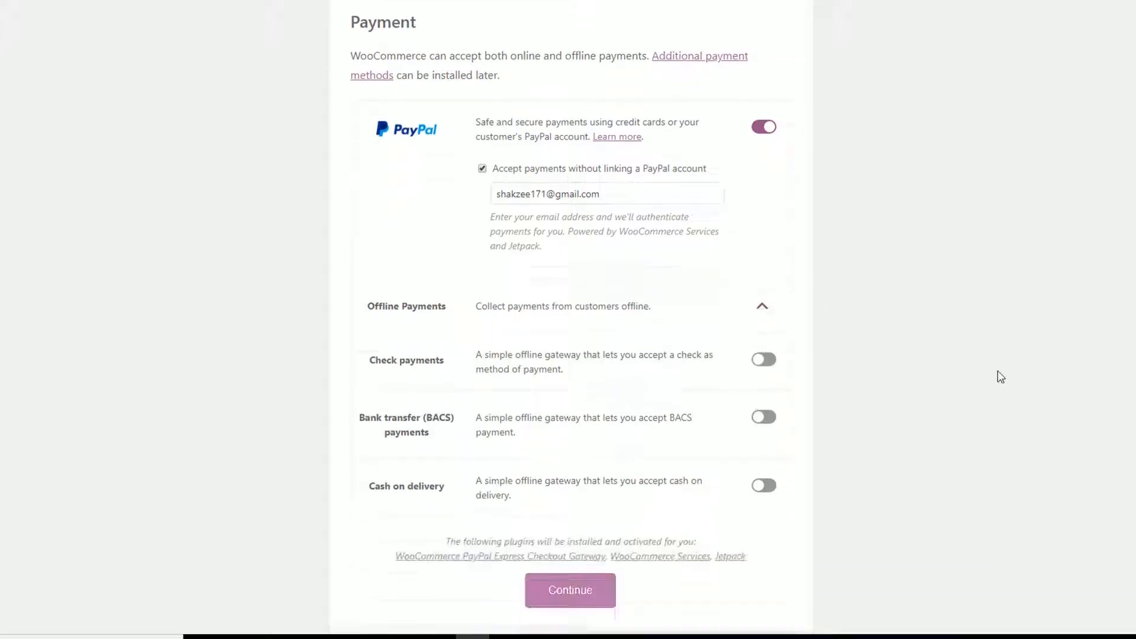
scroll(997, 373, up, 2)
scroll(997, 371, down, 2)
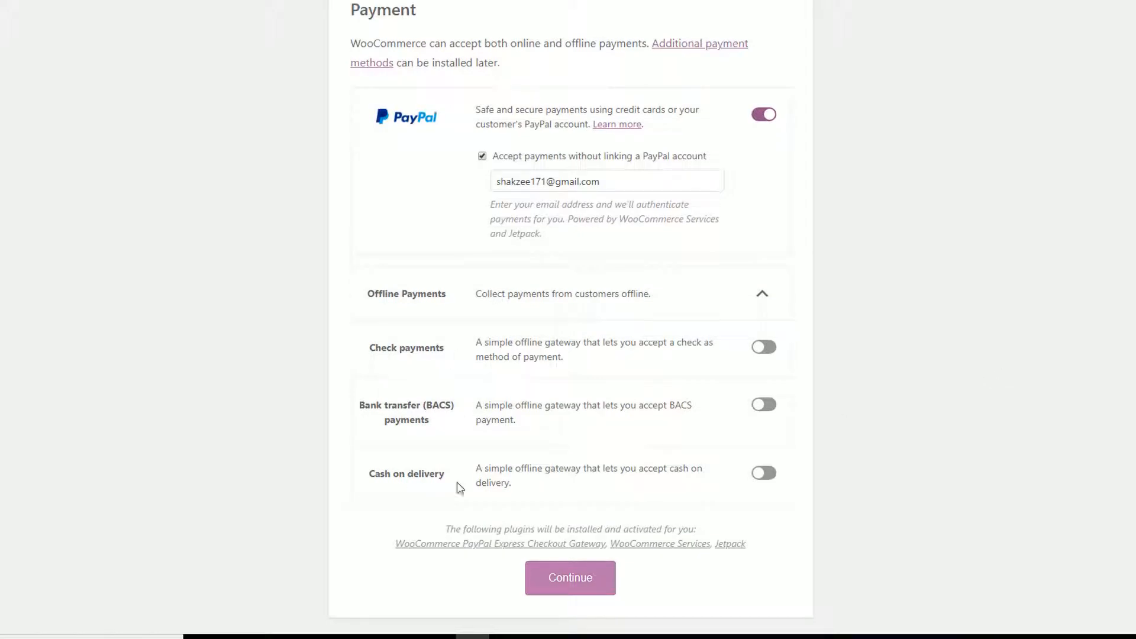
Step: Enable only cash on delivery among offline payments and continue to Shipping
click(766, 349)
click(768, 406)
click(767, 467)
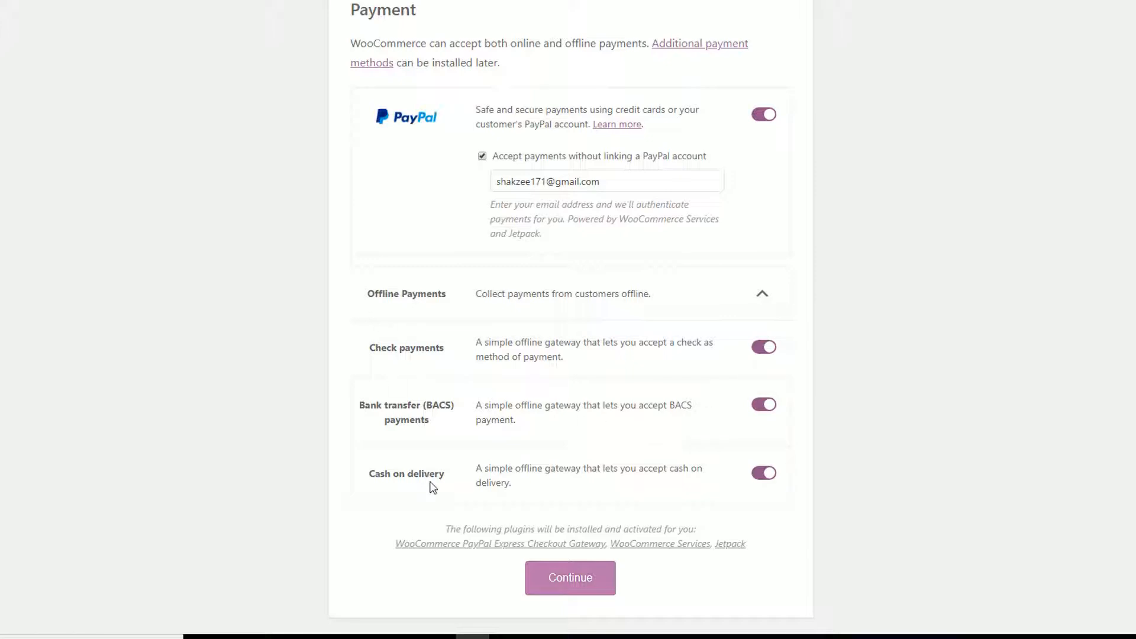
click(759, 406)
click(762, 348)
scroll(917, 232, up, 2)
scroll(888, 231, down, 2)
click(553, 586)
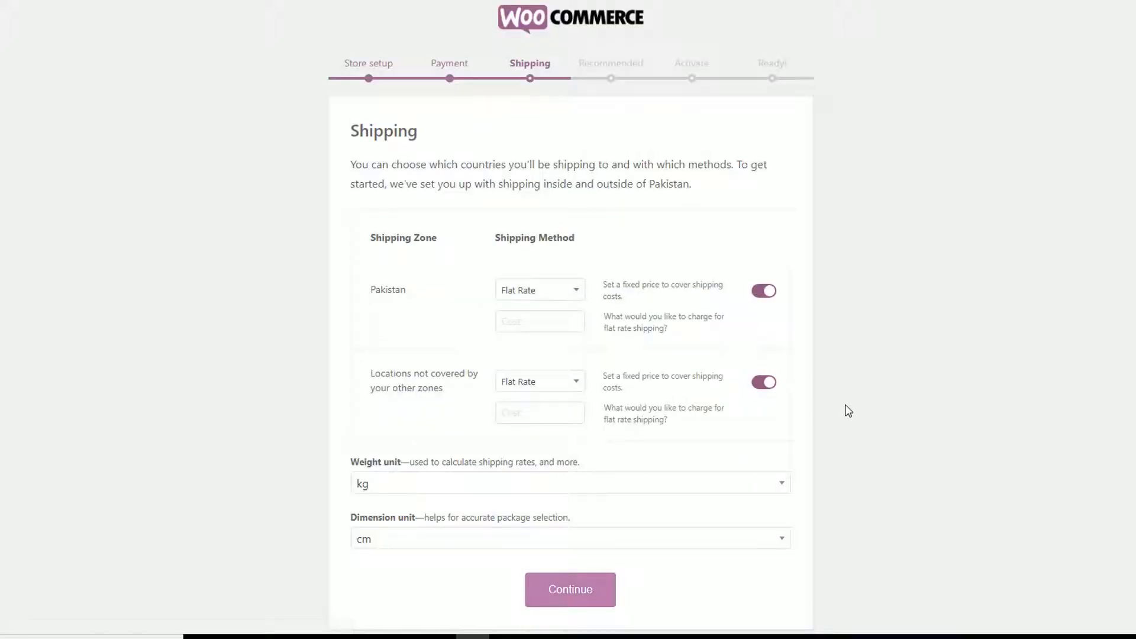
Step: Keep kg as the weight unit and cm as the dimension unit for shipping
drag(361, 153, 687, 177)
click(589, 182)
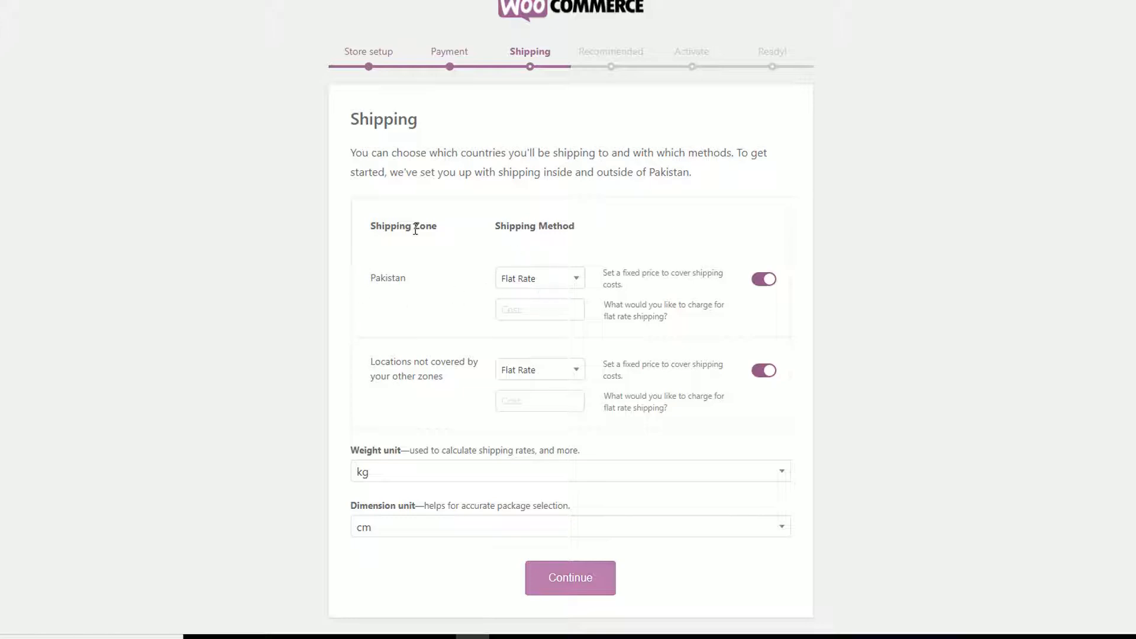
click(388, 476)
click(269, 459)
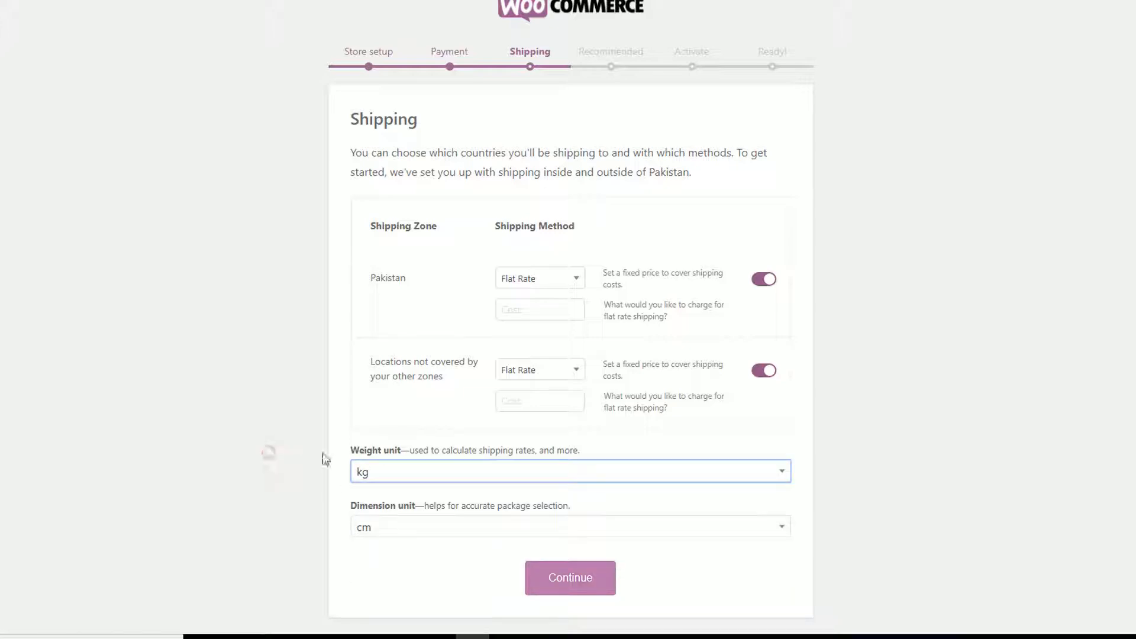
click(400, 538)
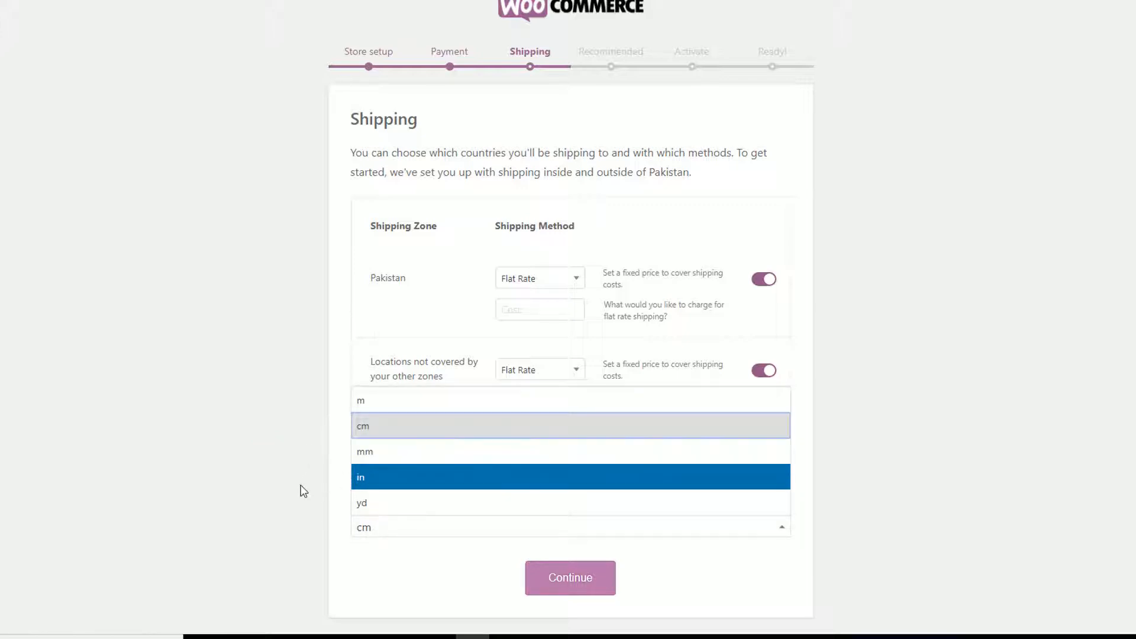
click(258, 484)
click(556, 579)
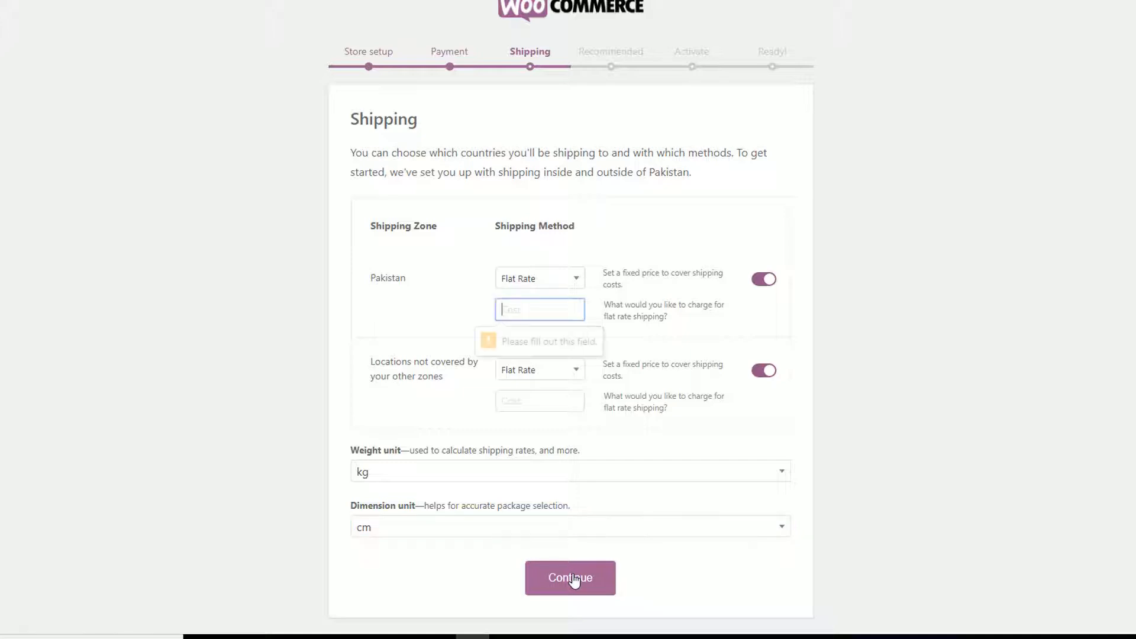
click(824, 309)
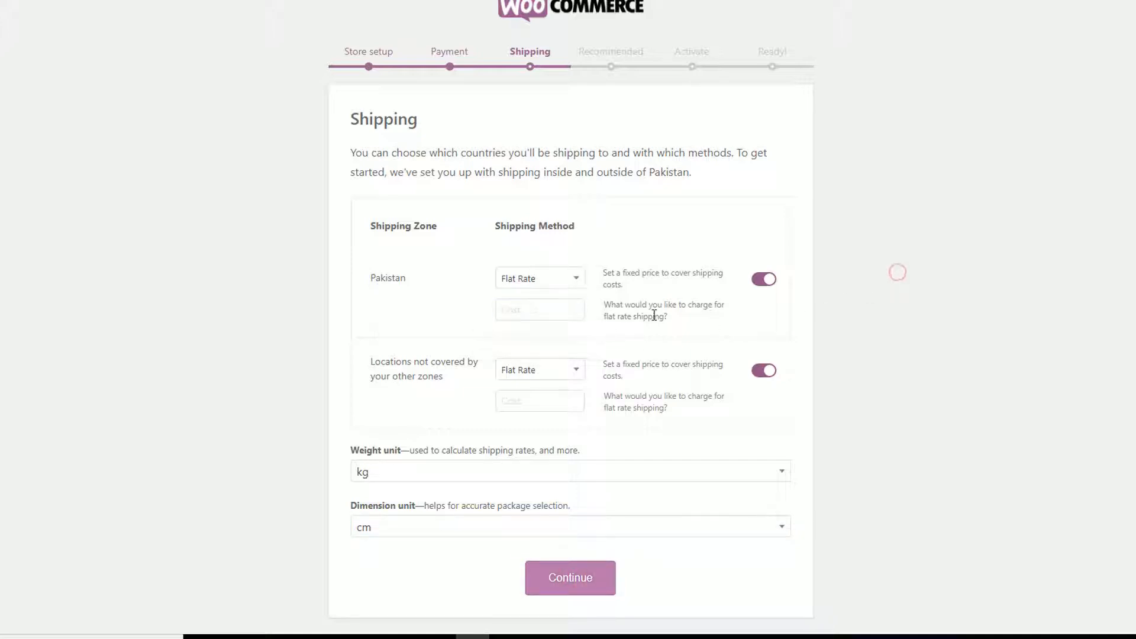
Step: Set flat-rate shipping cost 2 for Pakistan and for locations not covered, then continue
click(517, 309)
click(762, 282)
click(765, 374)
click(762, 279)
click(763, 371)
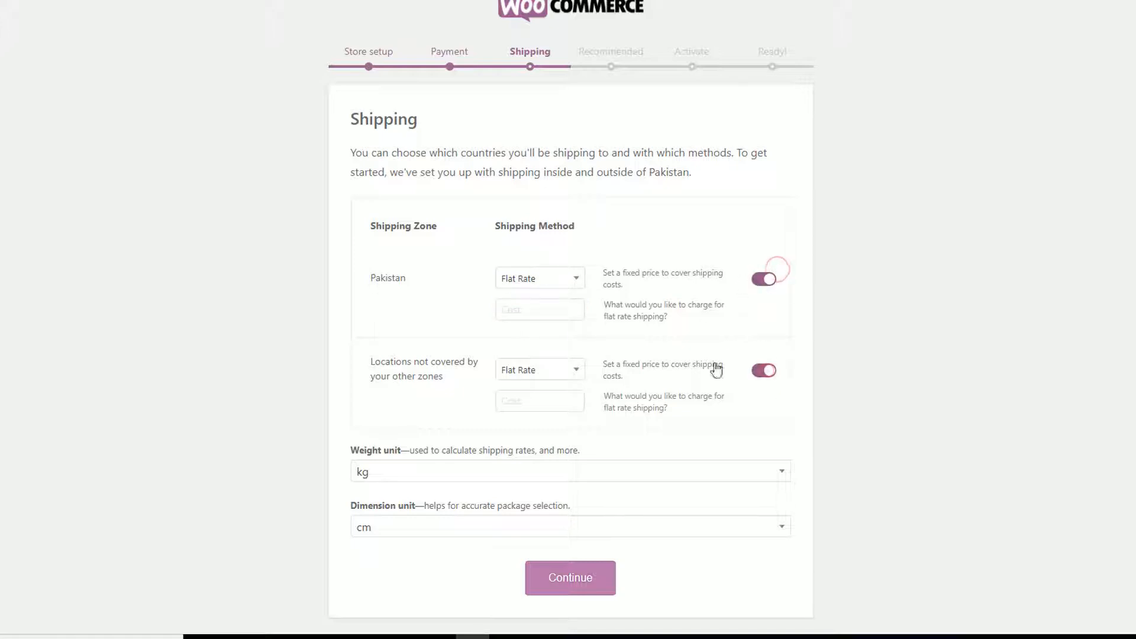
click(532, 311)
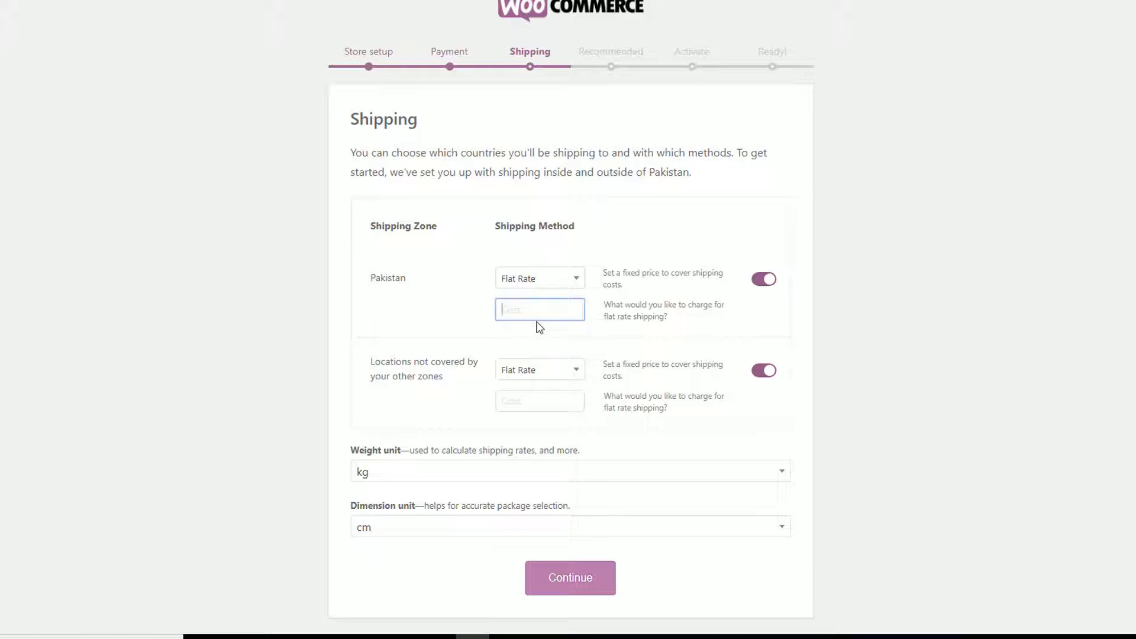
text(2)
click(967, 325)
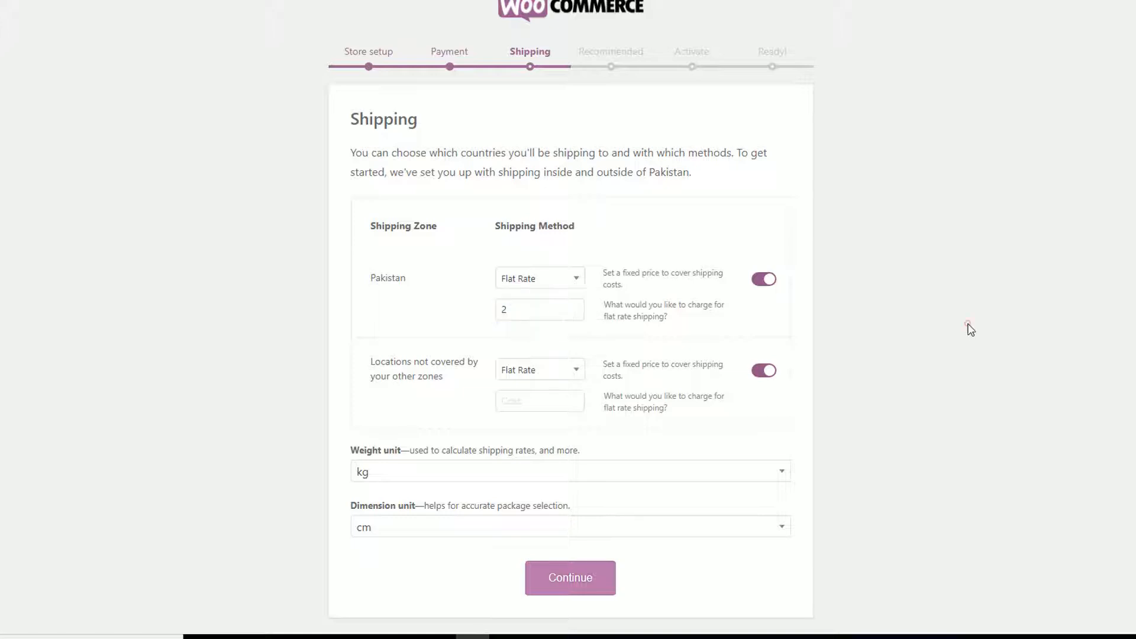
click(533, 402)
text(2)
click(570, 574)
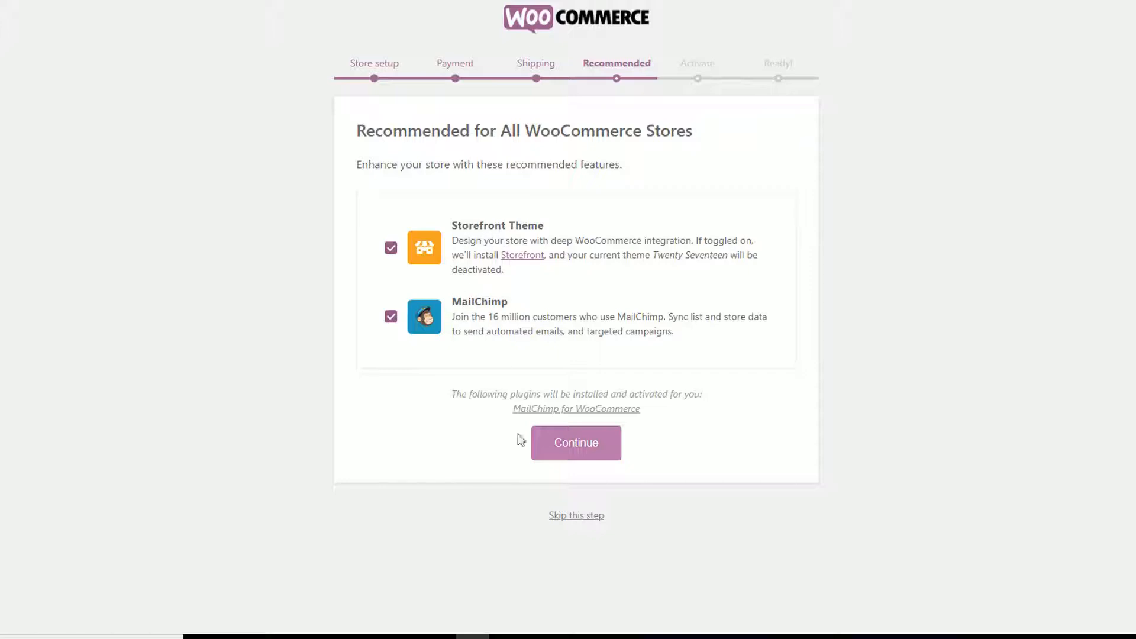
Step: Continue with Storefront Theme and MailChimp enabled, then skip the Jetpack connection
click(600, 446)
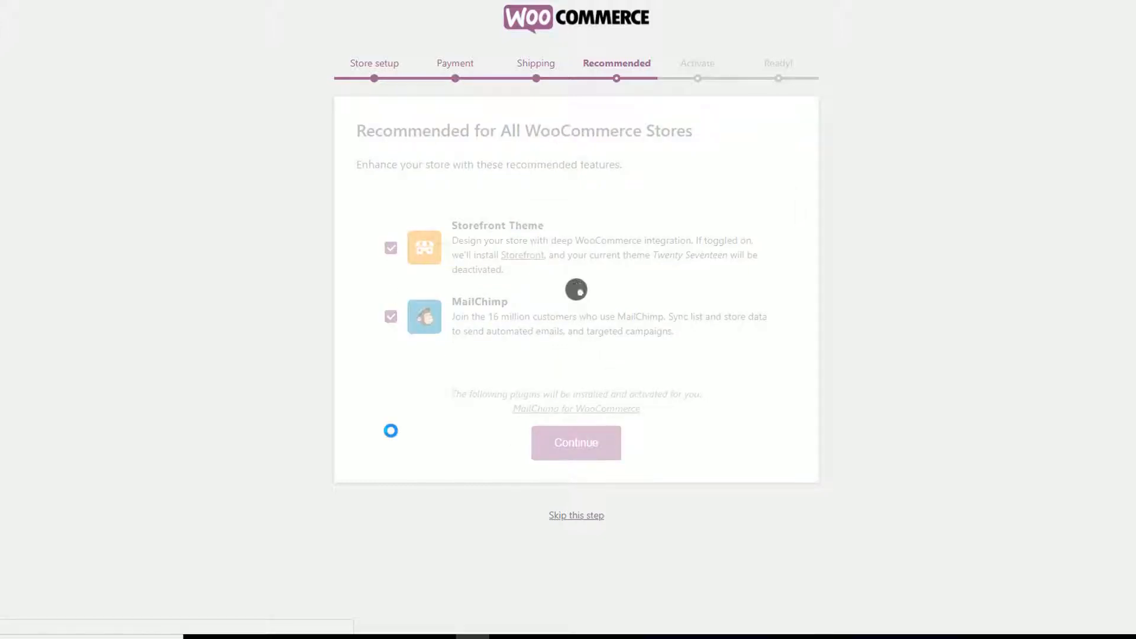
scroll(400, 431, down, 3)
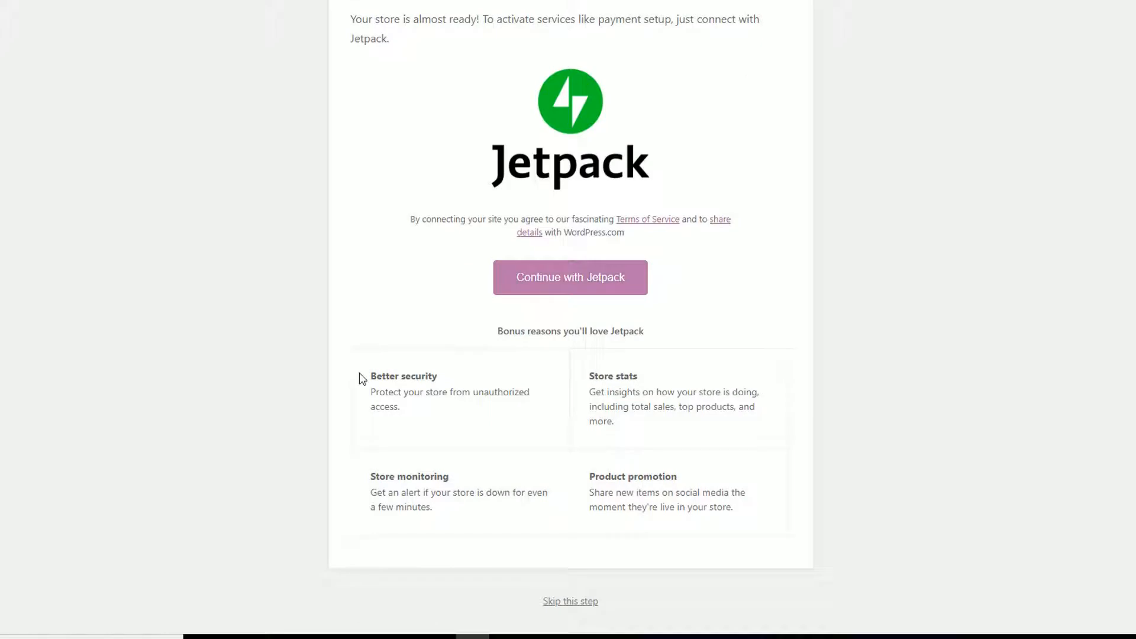
scroll(358, 378, up, 1)
scroll(359, 380, down, 1)
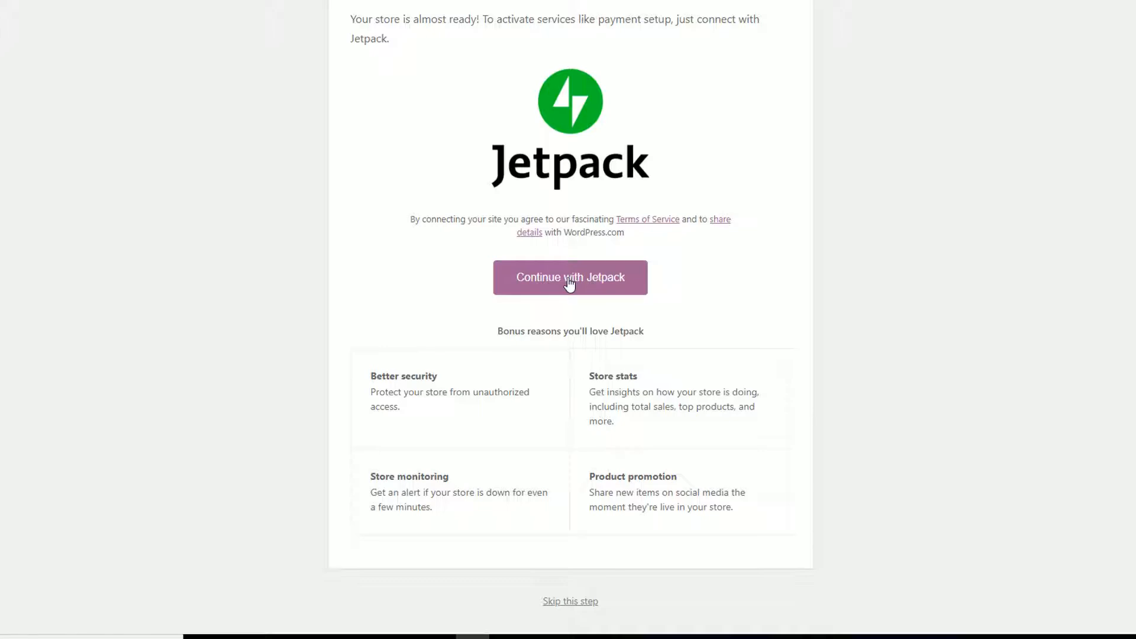
scroll(569, 284, up, 1)
scroll(569, 284, down, 1)
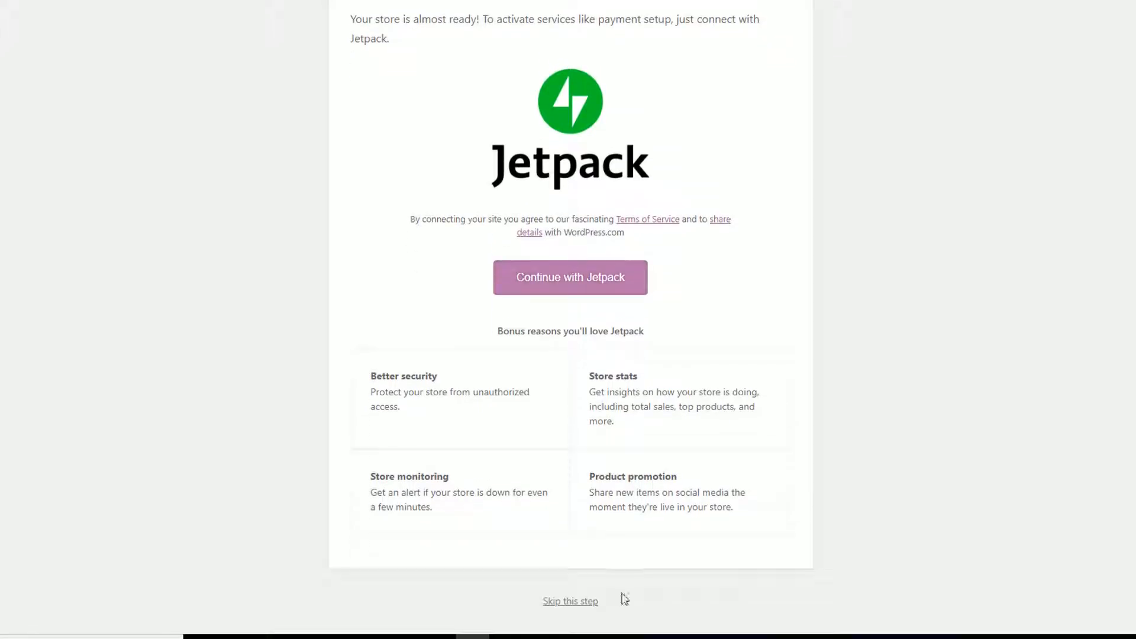
click(568, 604)
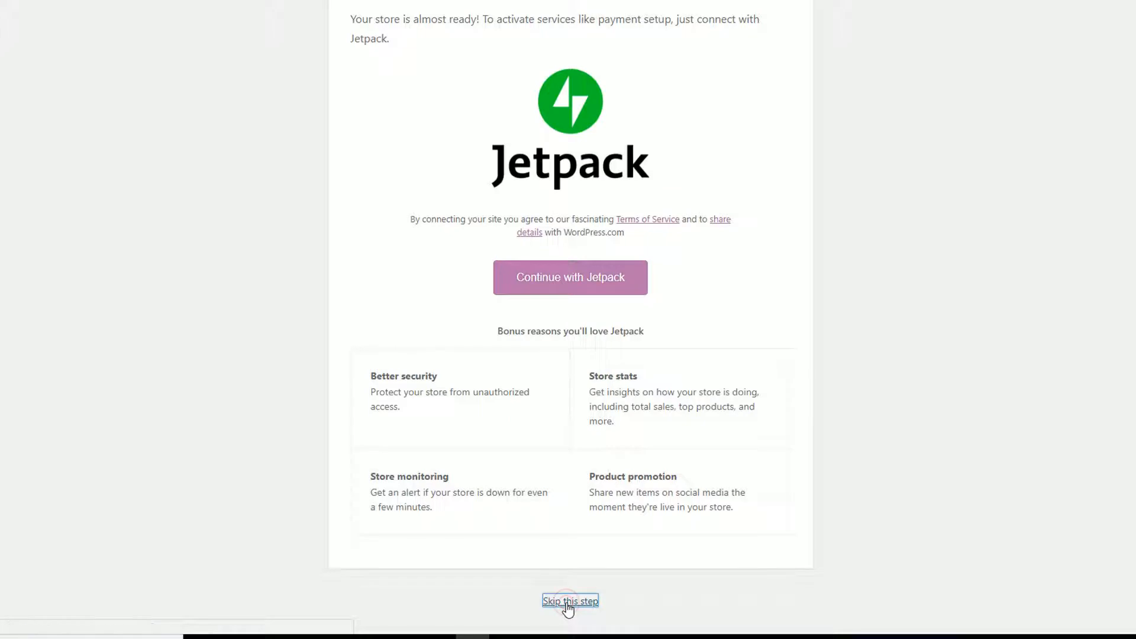
scroll(768, 484, up, 1)
scroll(768, 483, up, 1)
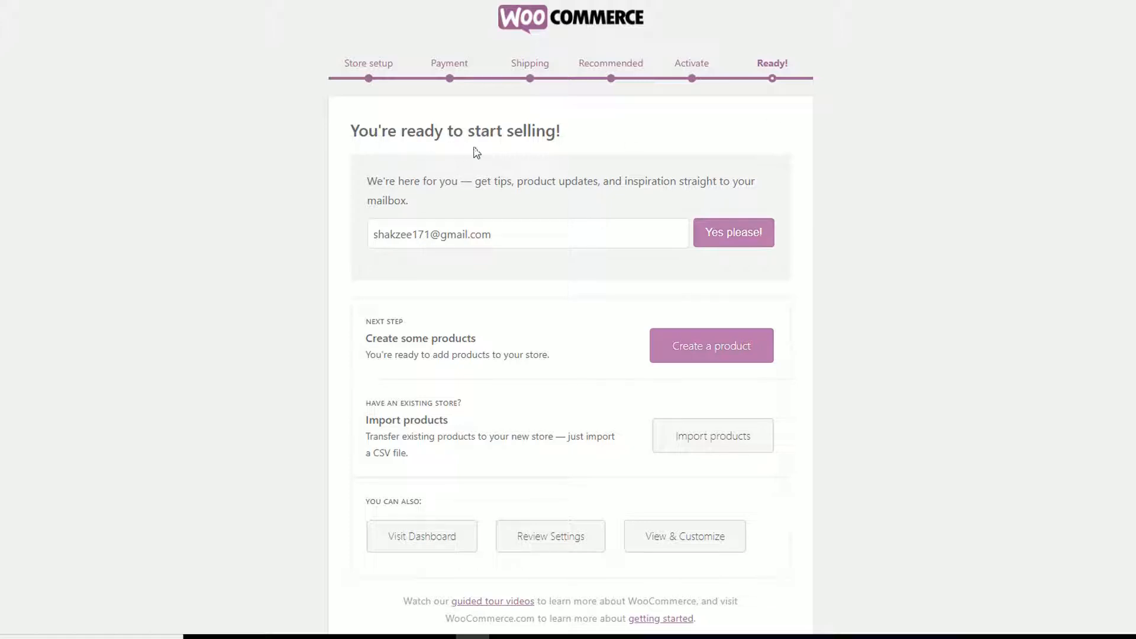
Step: Go from the 'You're ready to start selling!' page to the WordPress admin dashboard via Visit Dashboard
scroll(698, 147, down, 1)
triple_click(470, 204)
click(283, 198)
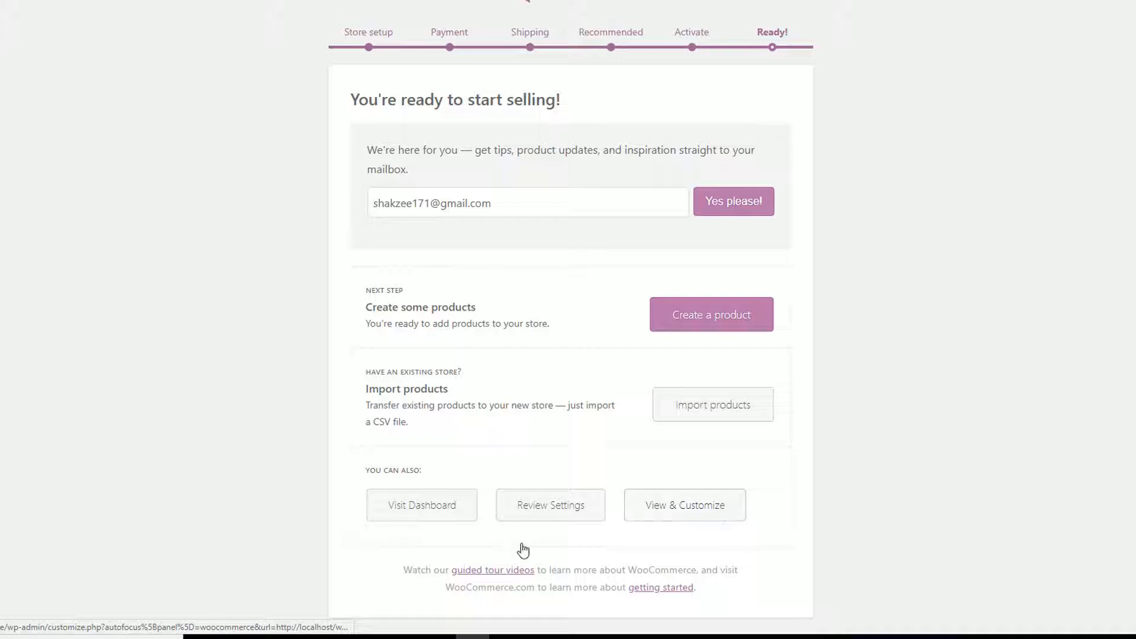
click(422, 516)
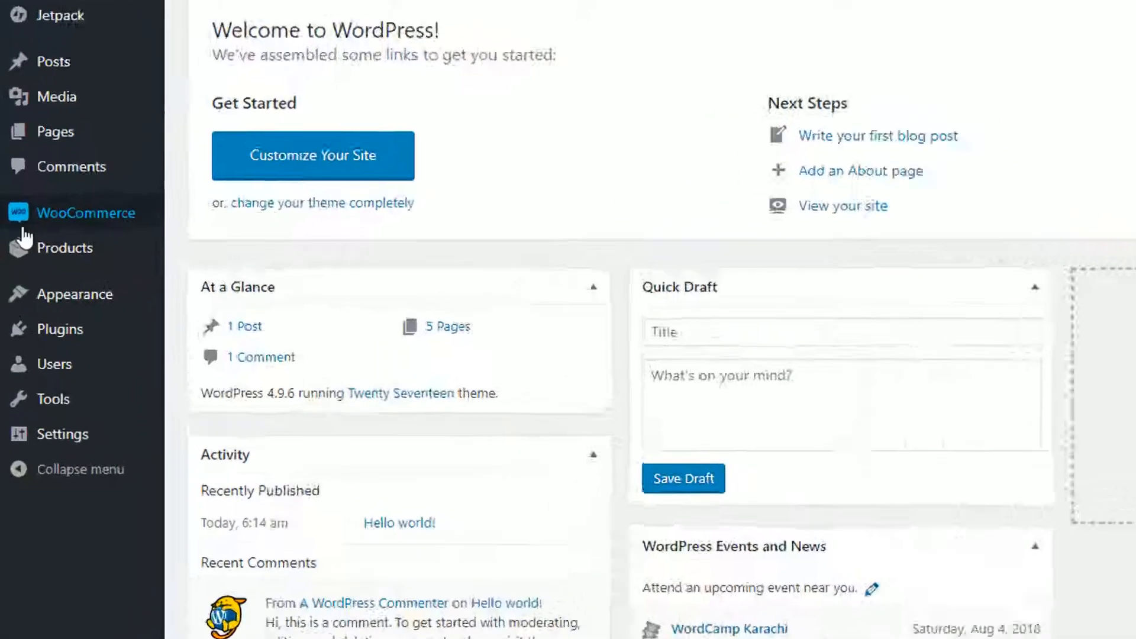
Step: Choose Visit Store under the site name in the admin bar to open the shop front end
mouse_move(42, 262)
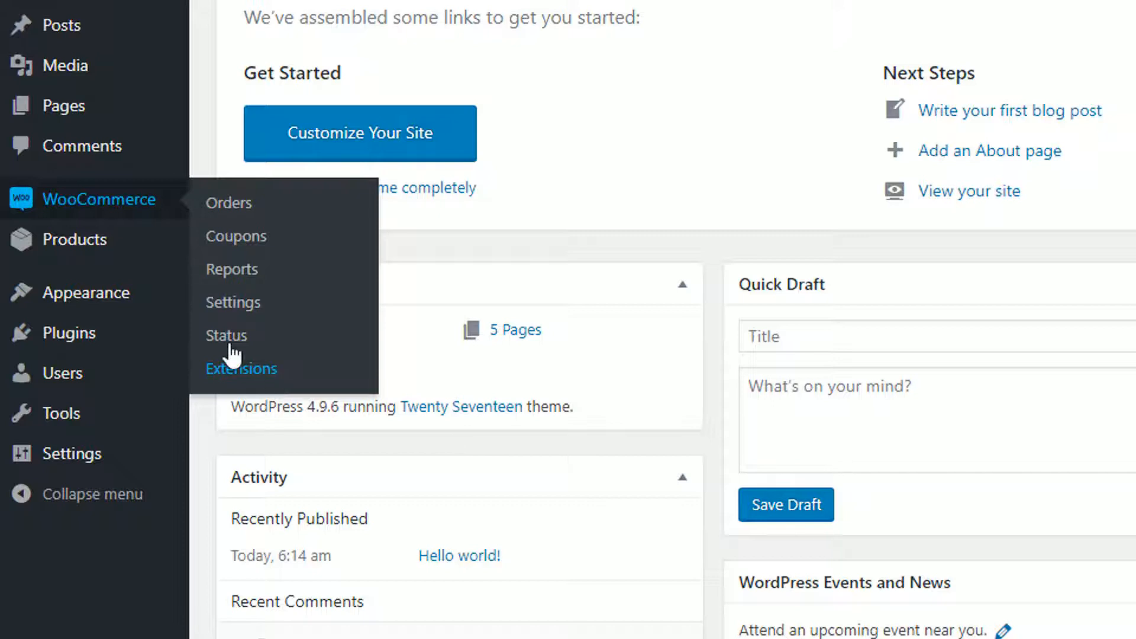
mouse_move(47, 106)
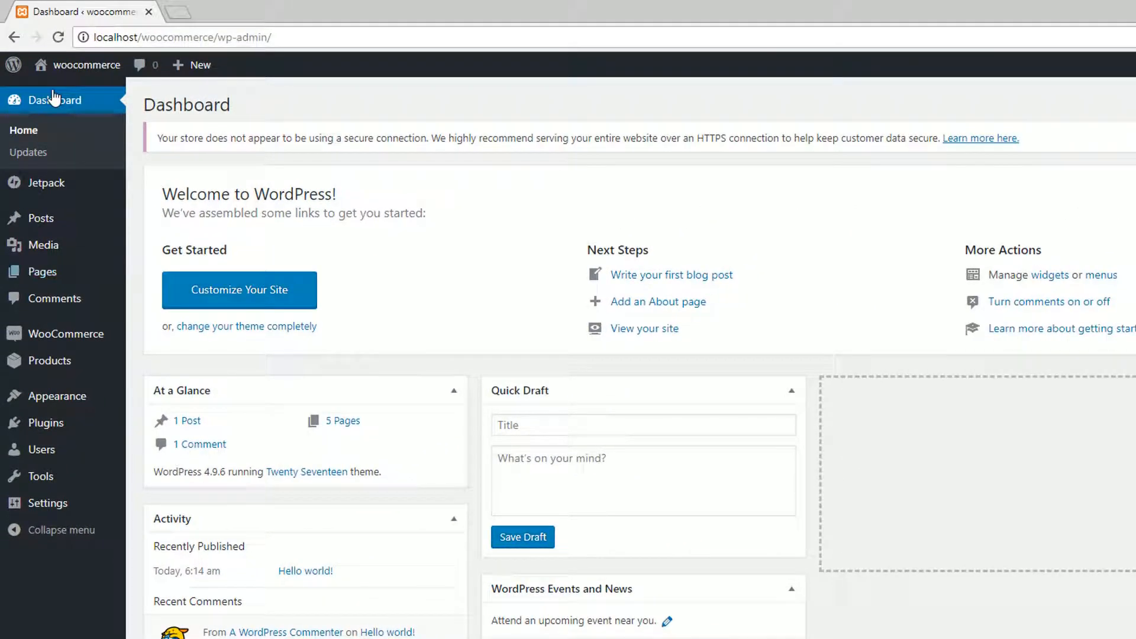
mouse_move(69, 36)
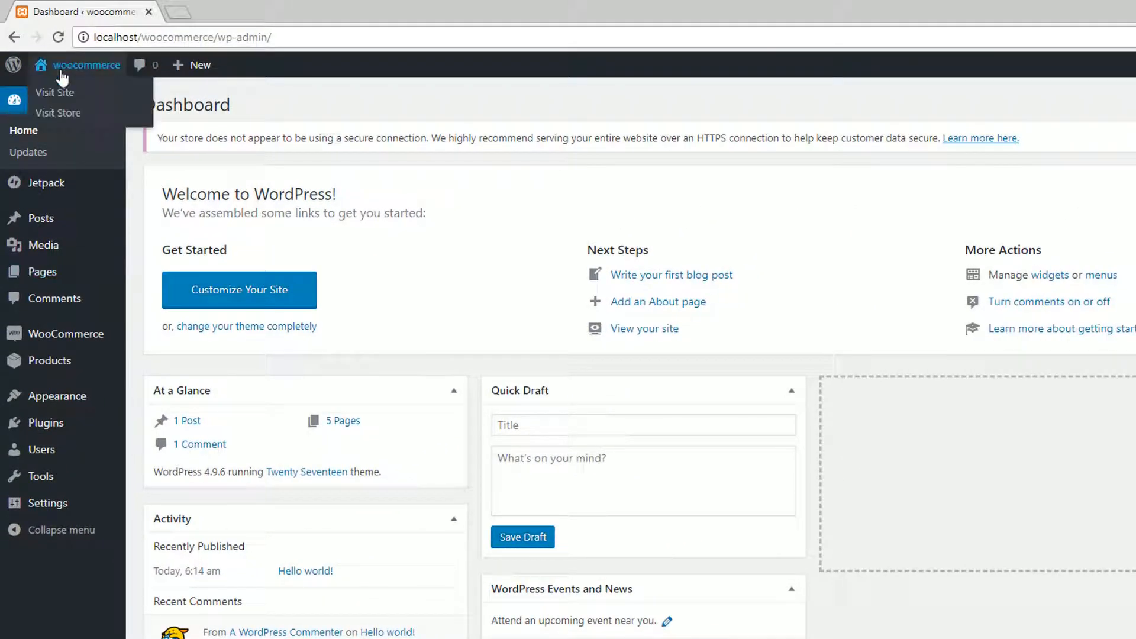
click(51, 114)
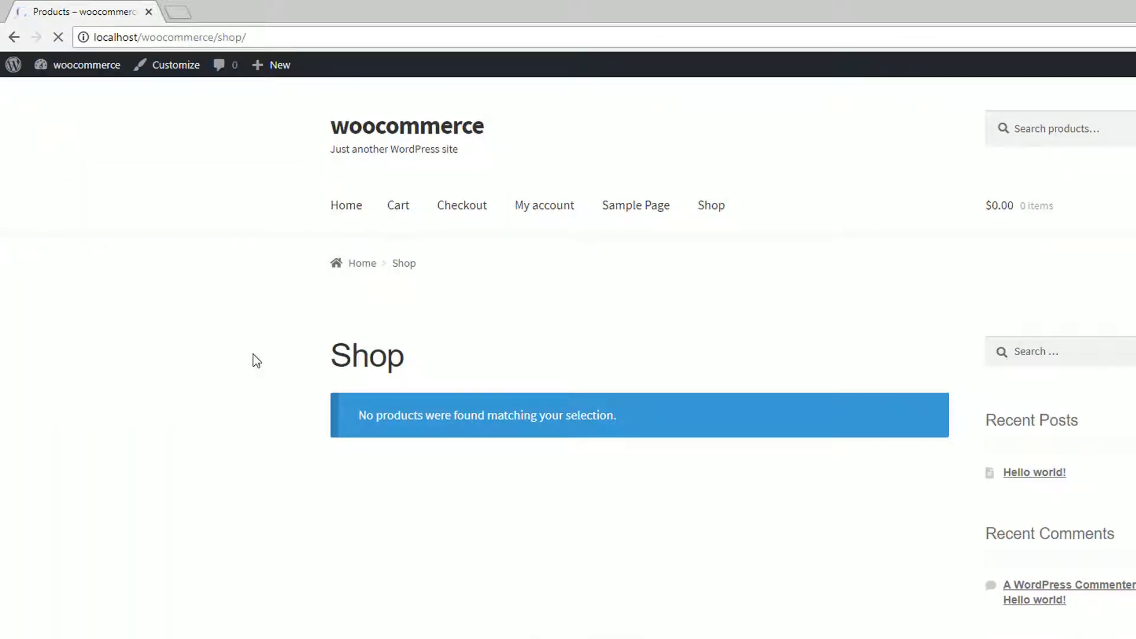
Step: Check the Shop page's no-products-found notice, then return to the admin dashboard via the site name
scroll(254, 360, down, 7)
scroll(254, 360, up, 7)
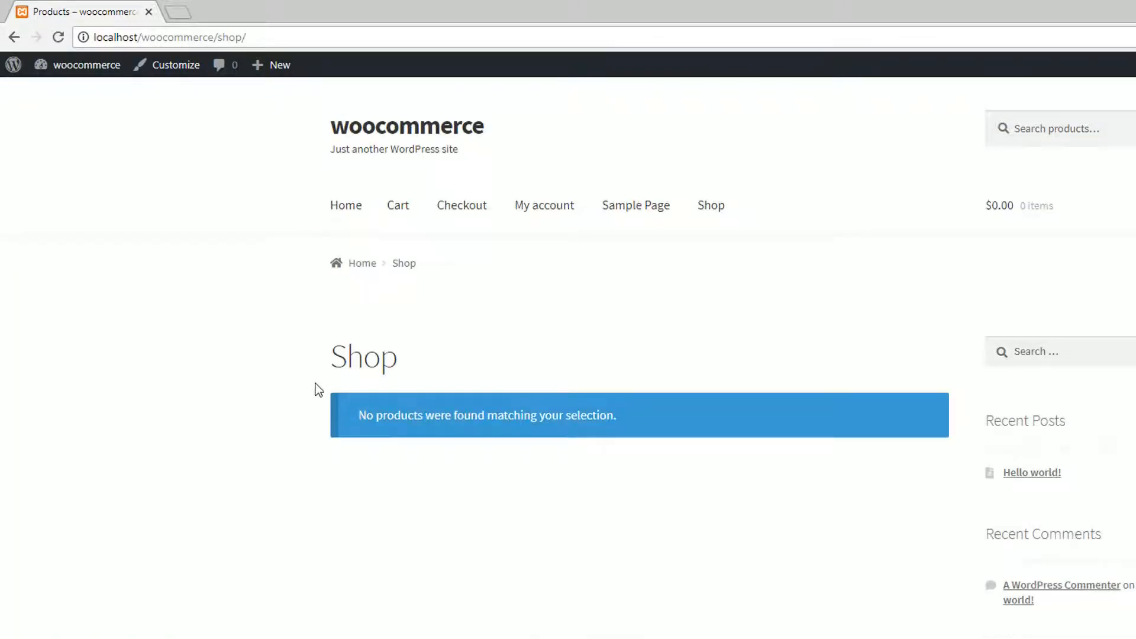
drag(321, 357, 516, 342)
click(516, 342)
click(42, 66)
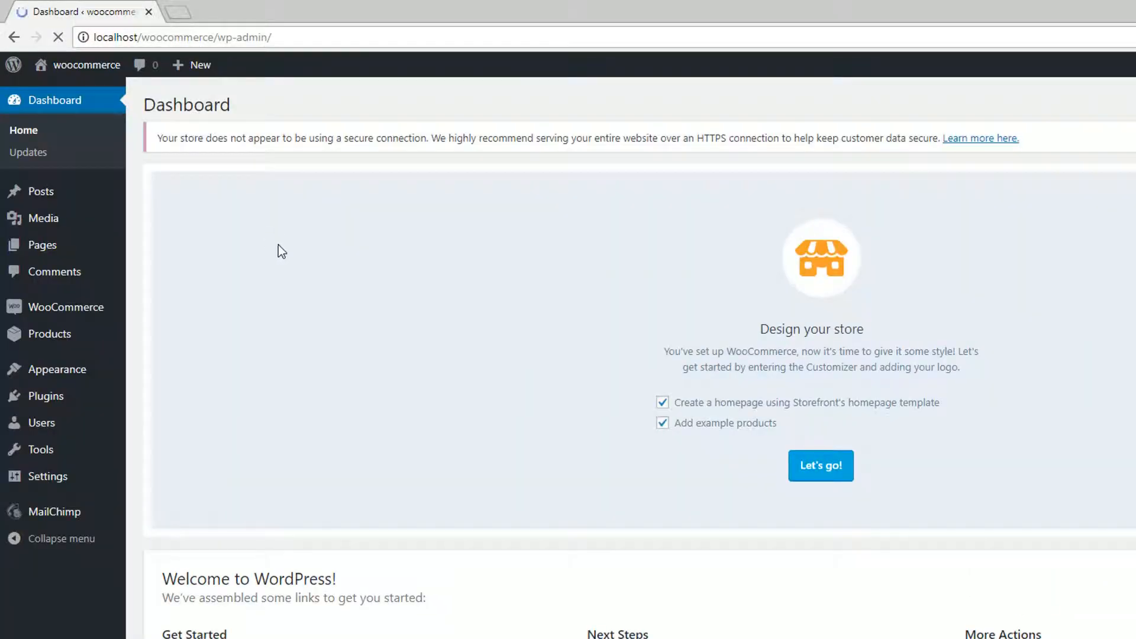
Step: Scroll the dashboard to review the Storefront theme status, then inspect the WooCommerce, Appearance and Products menus
scroll(271, 355, down, 4)
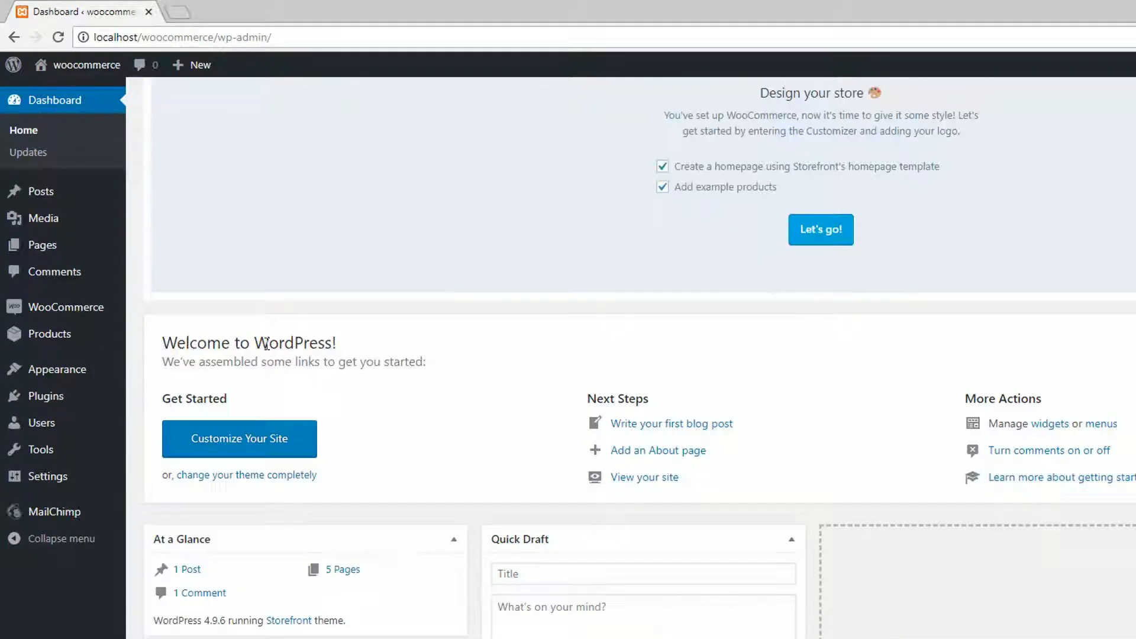
mouse_move(55, 317)
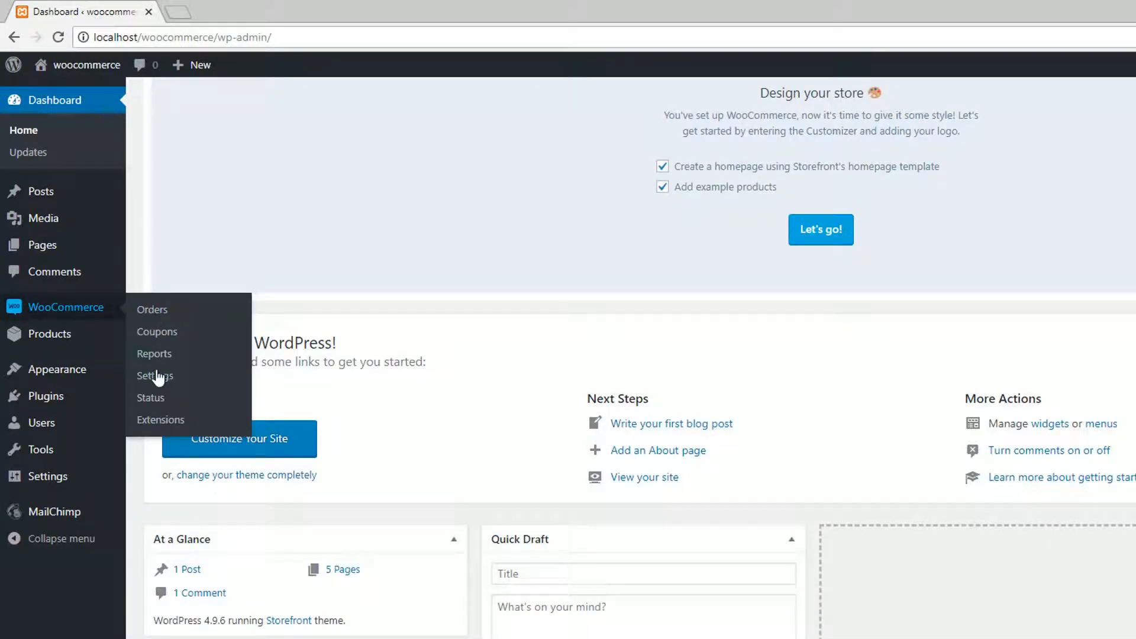
mouse_move(103, 337)
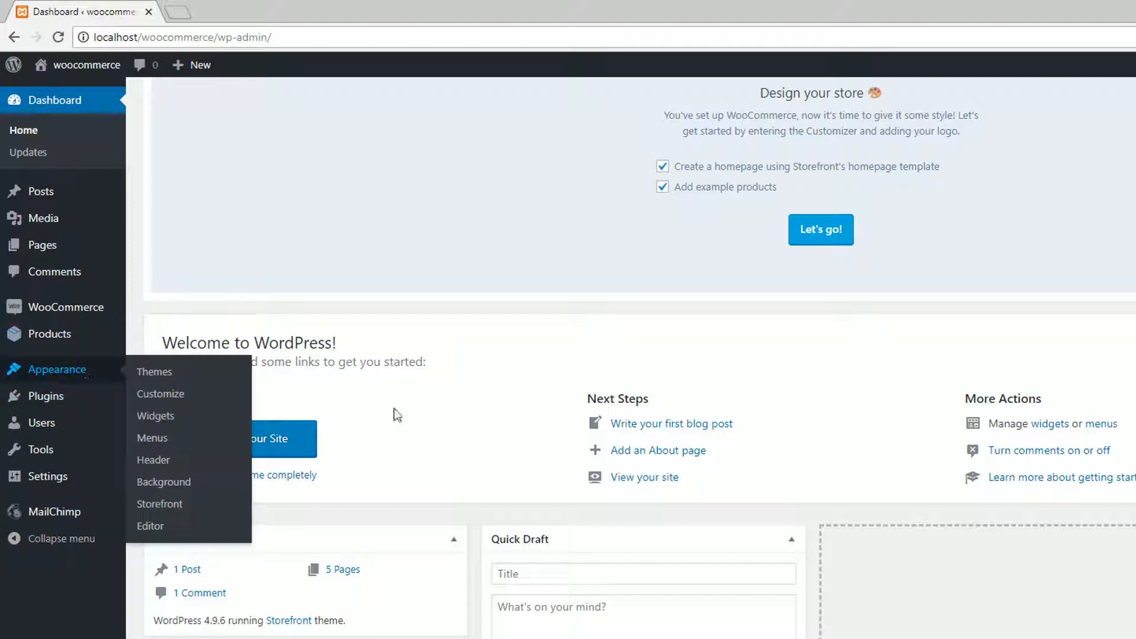
scroll(697, 377, up, 4)
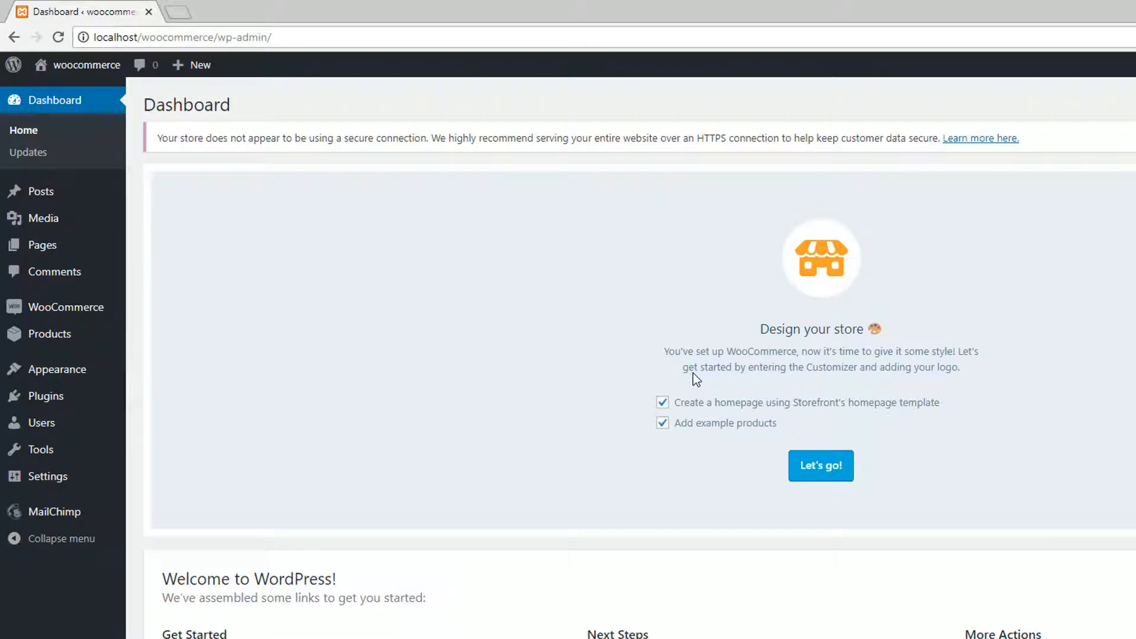
scroll(693, 373, down, 5)
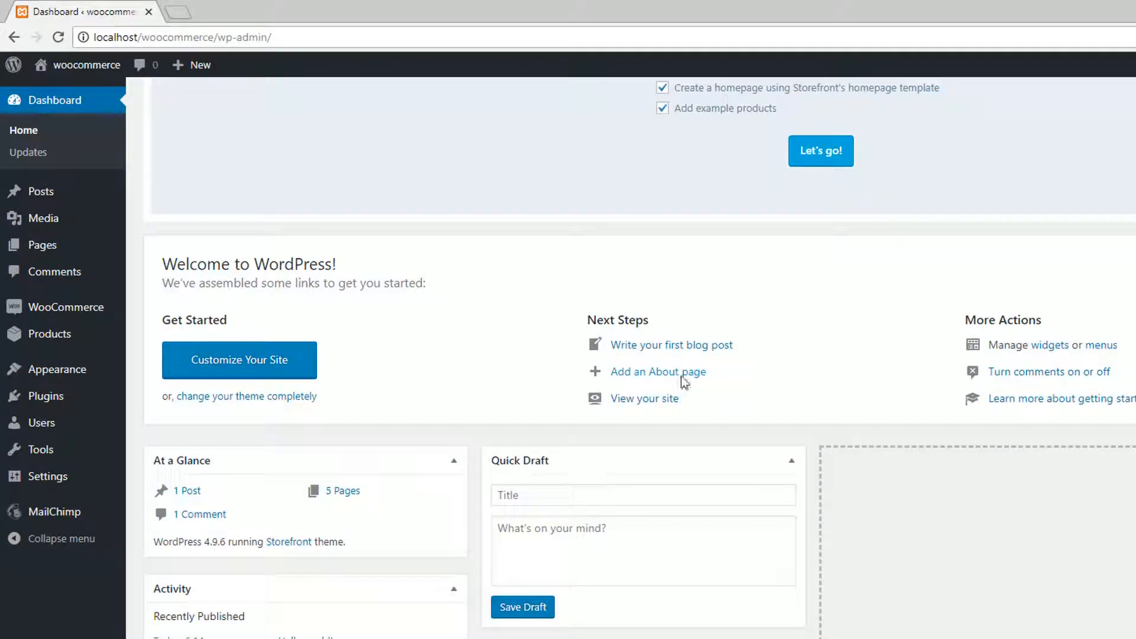
mouse_move(40, 340)
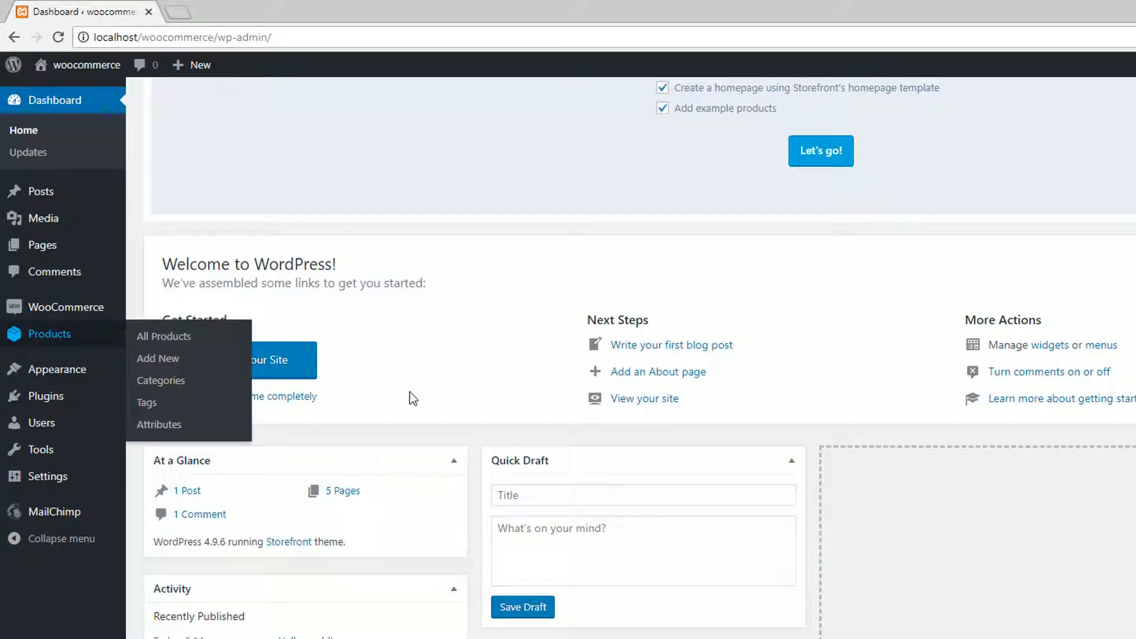